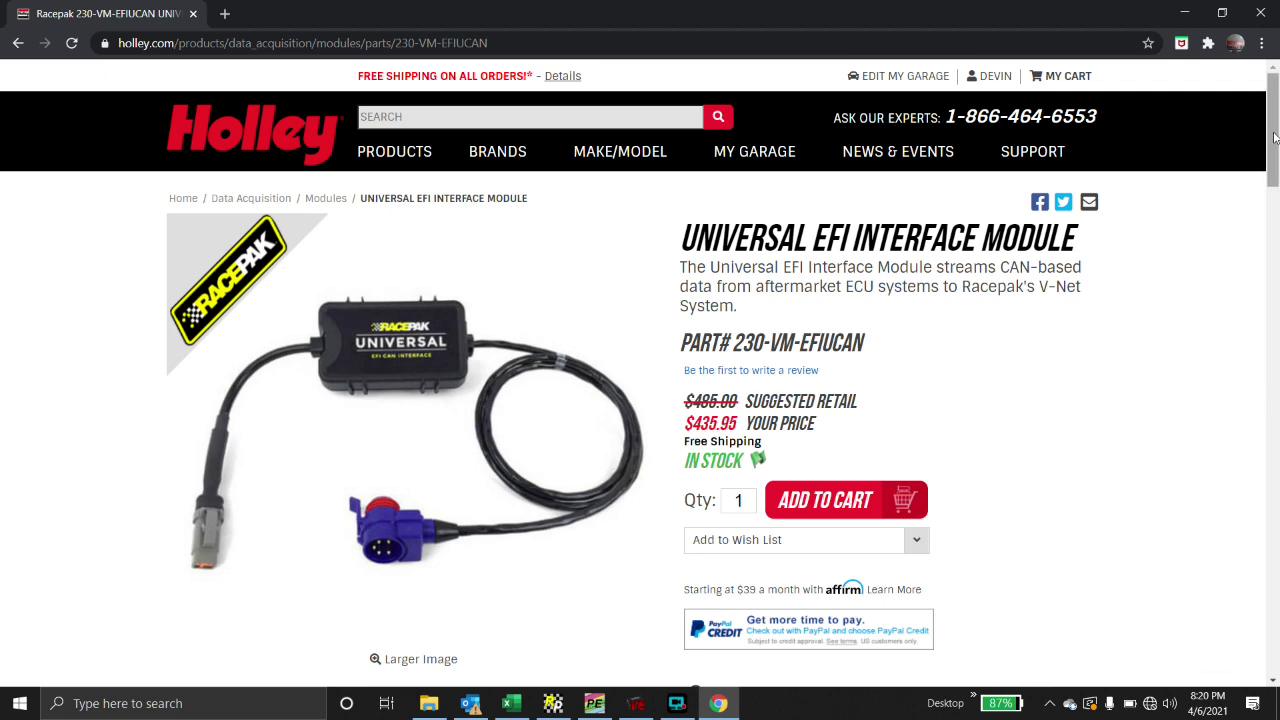
# - Review the Universal EFI Interface Module's Tech Resources on Holley.com, then bring DataLink II to the front
pyautogui.moveTo(1275, 137); pyautogui.dragTo(1225, 267)
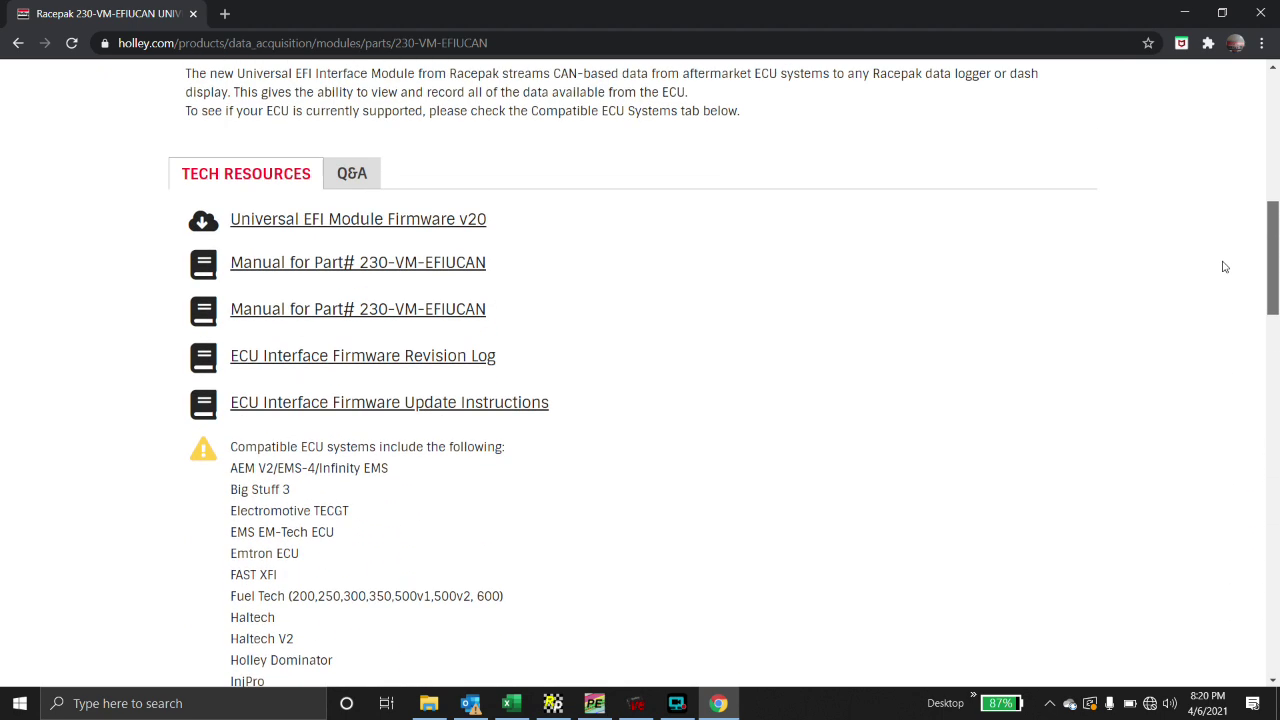
pyautogui.scroll(-1, 1225, 267)
pyautogui.scroll(3, 1220, 251)
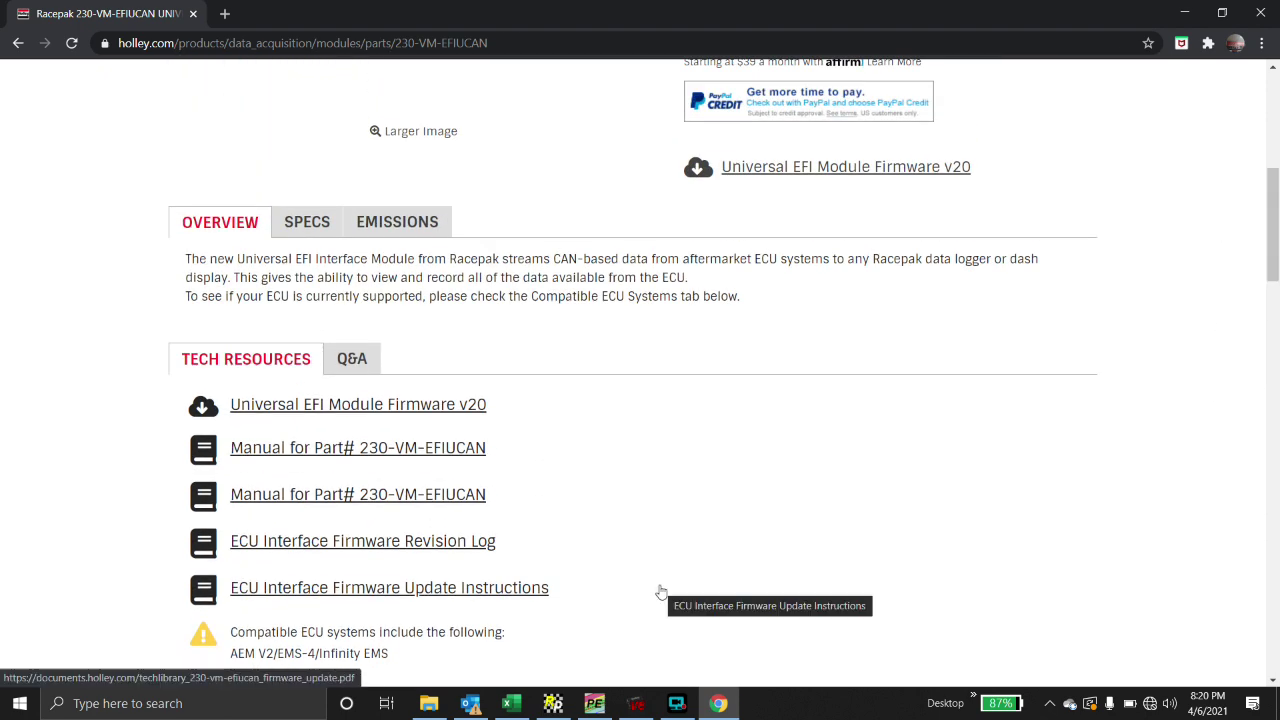
pyautogui.click(553, 703)
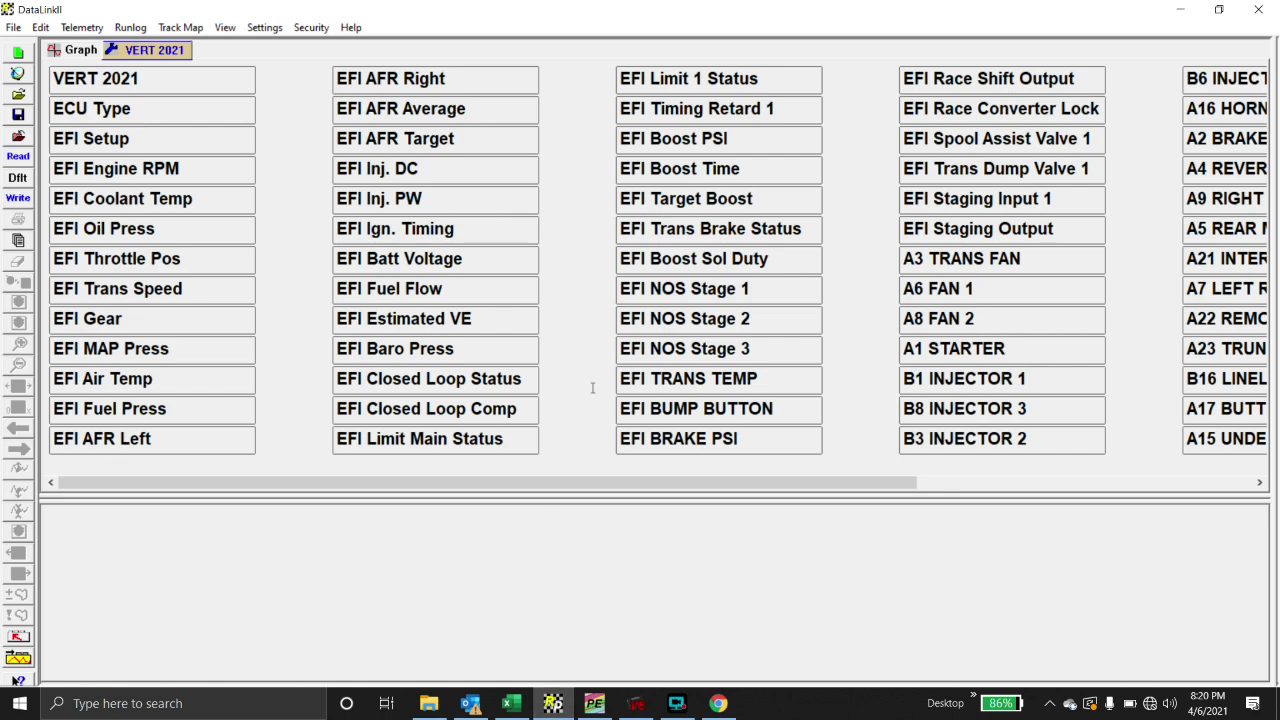
pyautogui.moveTo(608, 484); pyautogui.dragTo(950, 484)
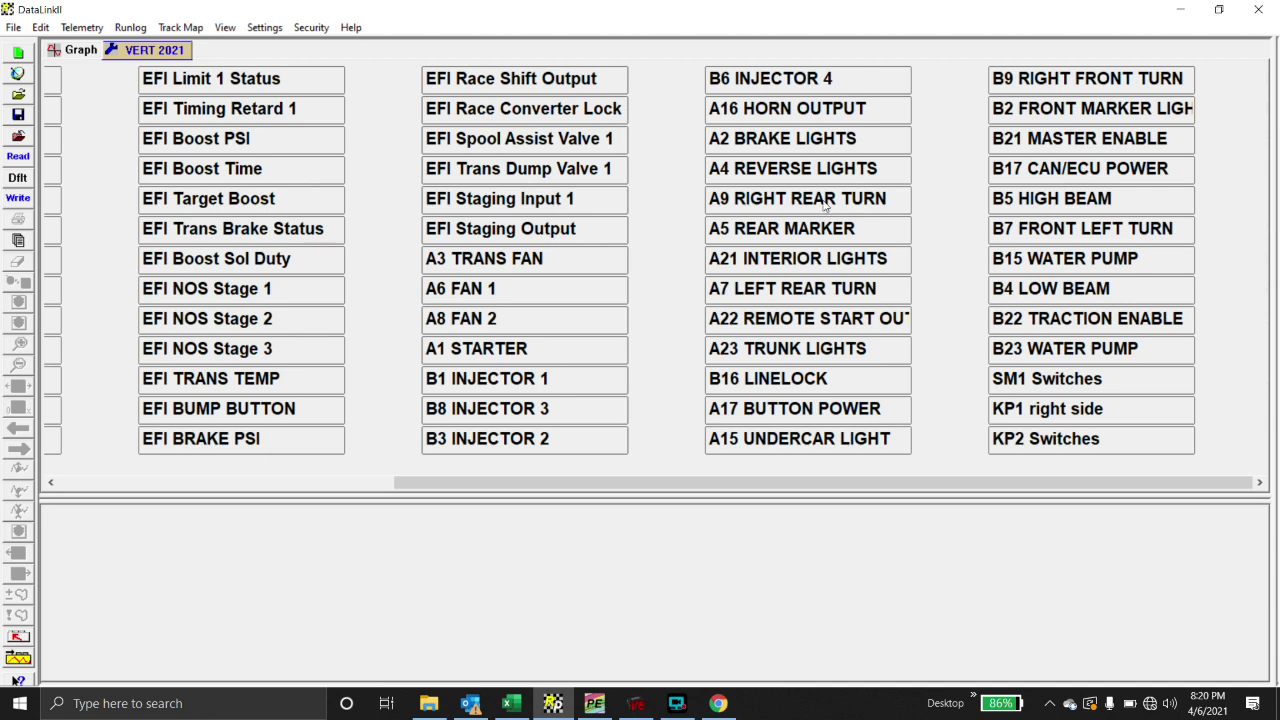
pyautogui.moveTo(583, 485); pyautogui.dragTo(150, 486)
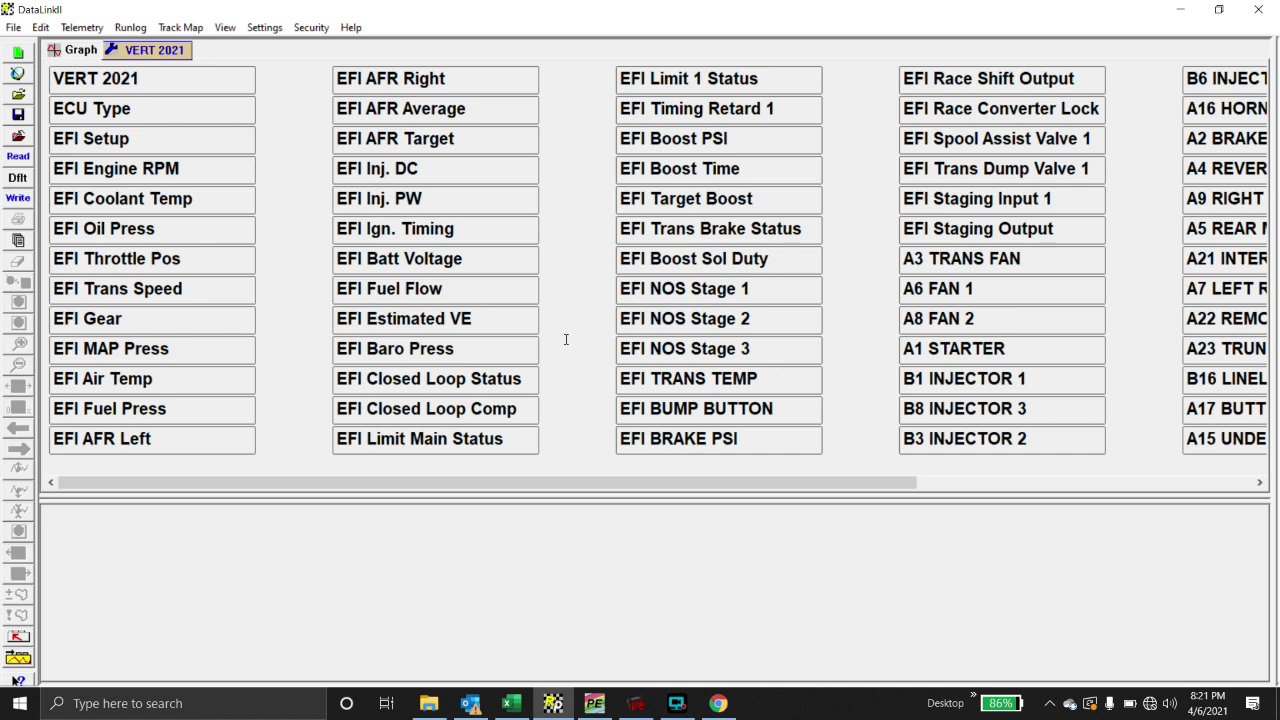
pyautogui.moveTo(710, 480); pyautogui.dragTo(997, 472)
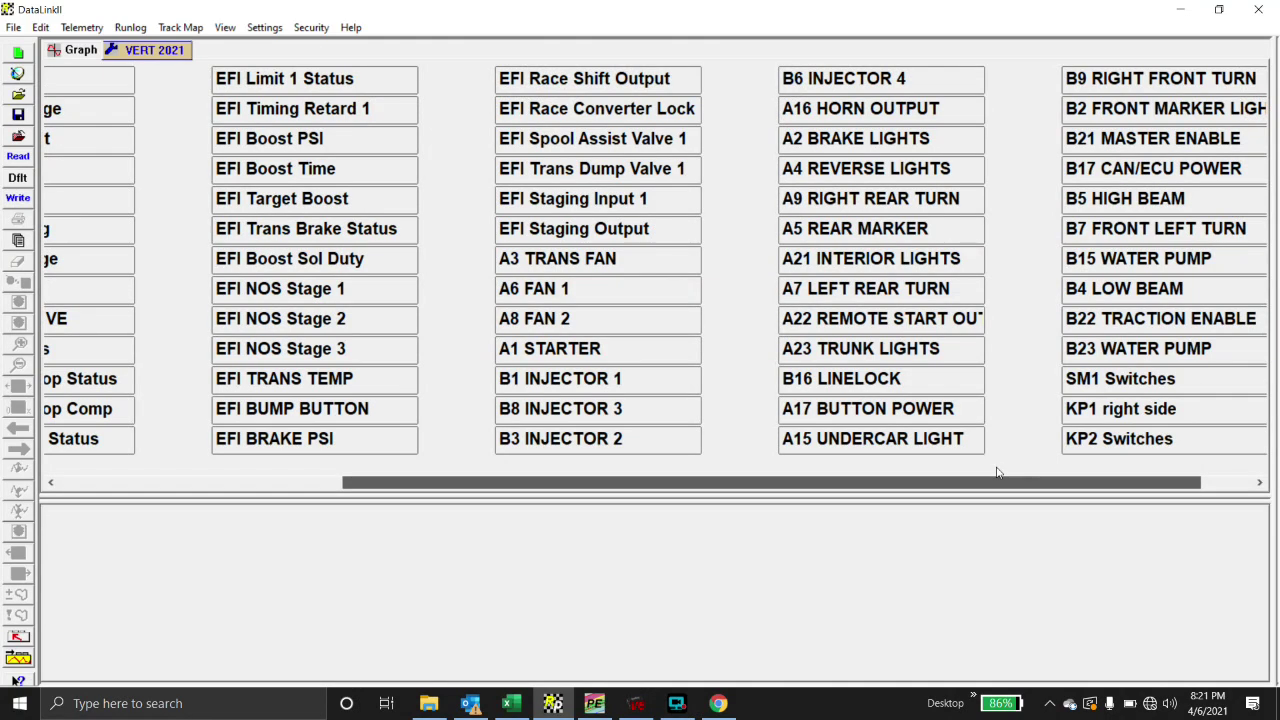
pyautogui.moveTo(997, 472); pyautogui.dragTo(1091, 472)
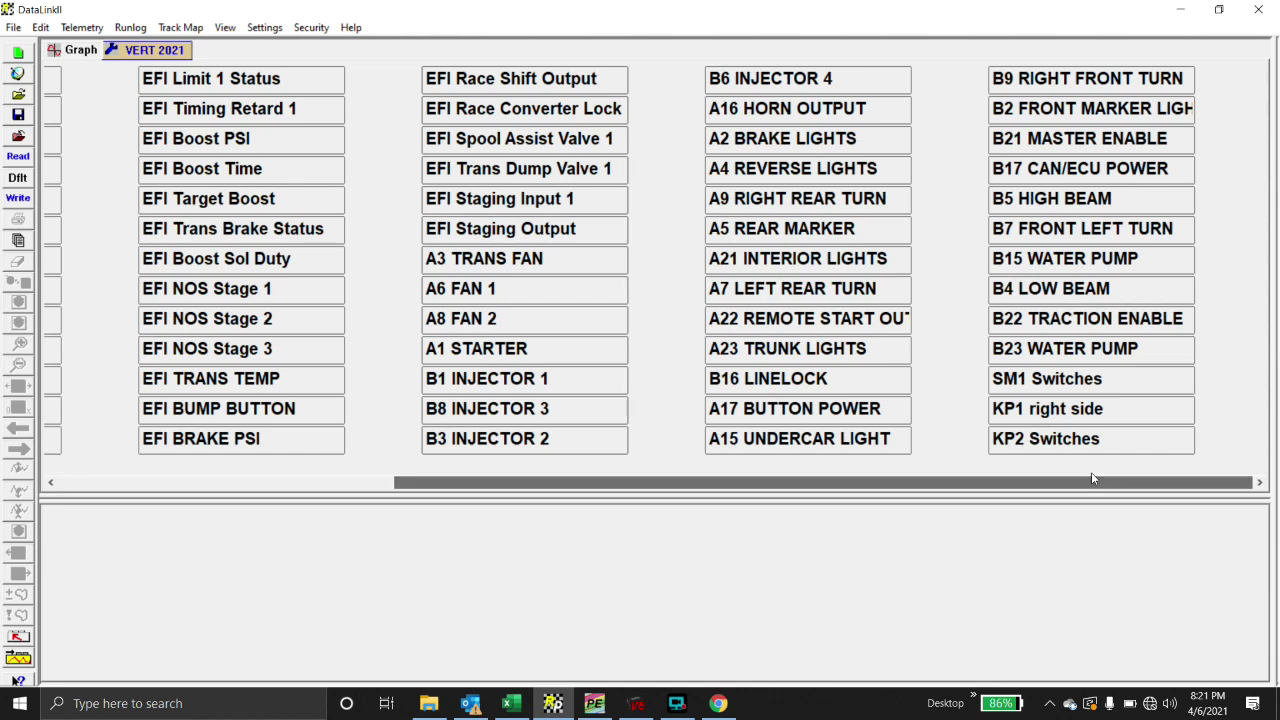
# - Give A3 TRANS FAN a 1.0-second Fuse Reset Delay and Constant On output, then view its conditions
pyautogui.click(518, 259)
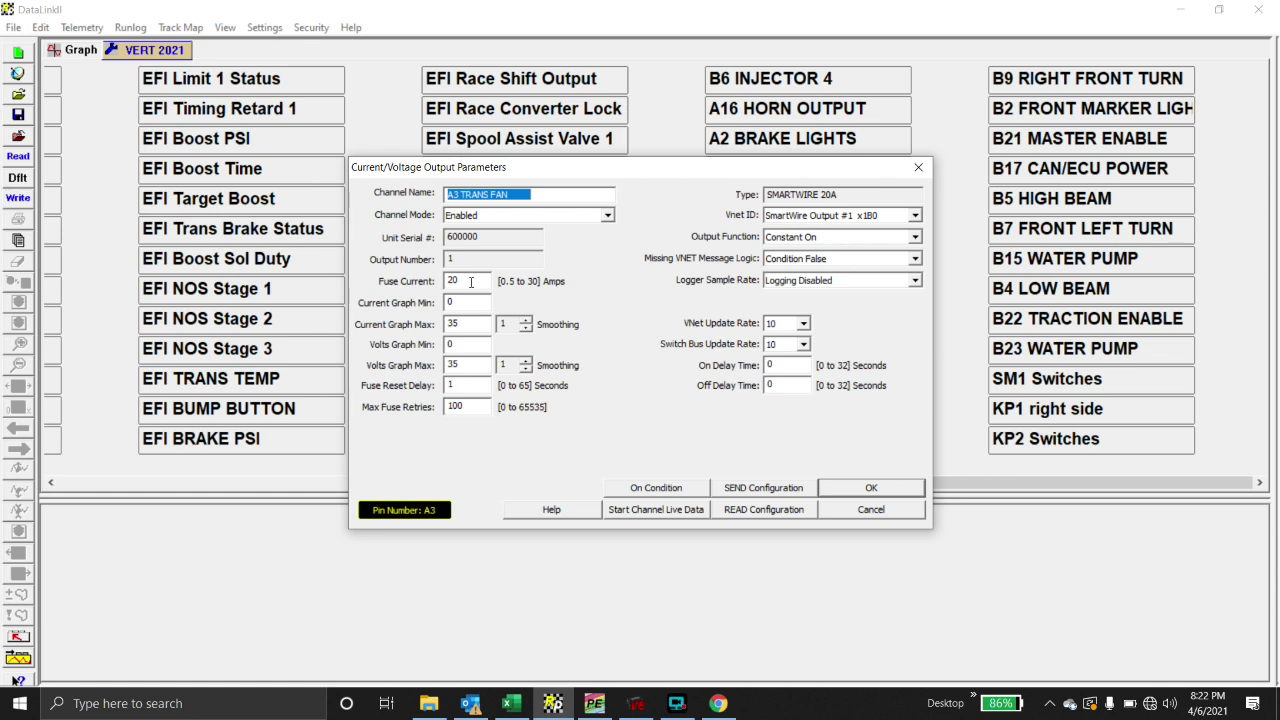
pyautogui.click(465, 384)
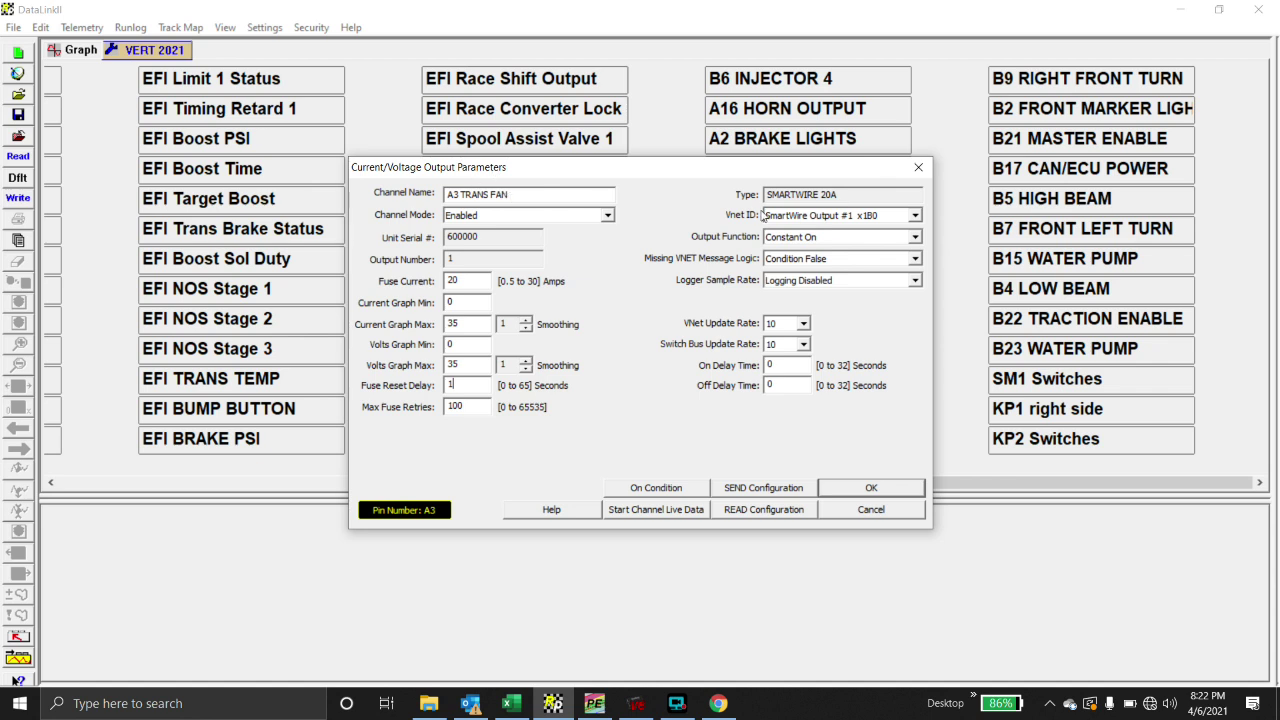
pyautogui.click(812, 240)
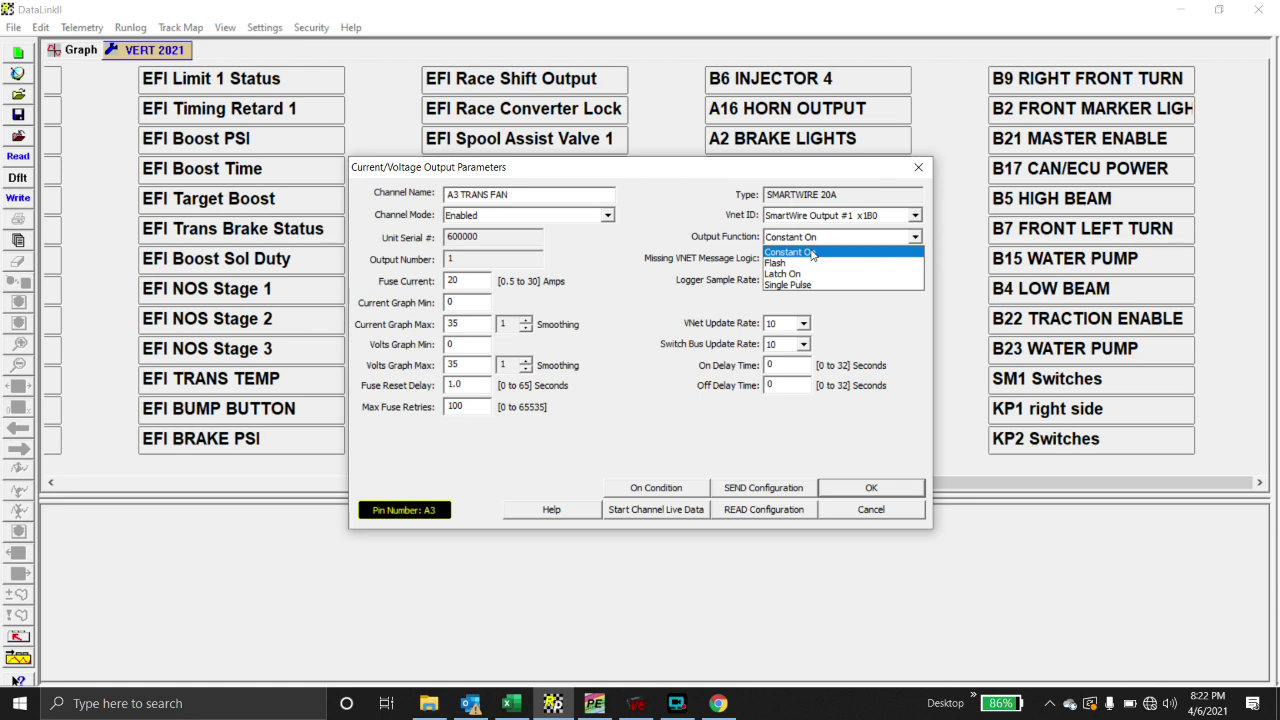
pyautogui.click(812, 254)
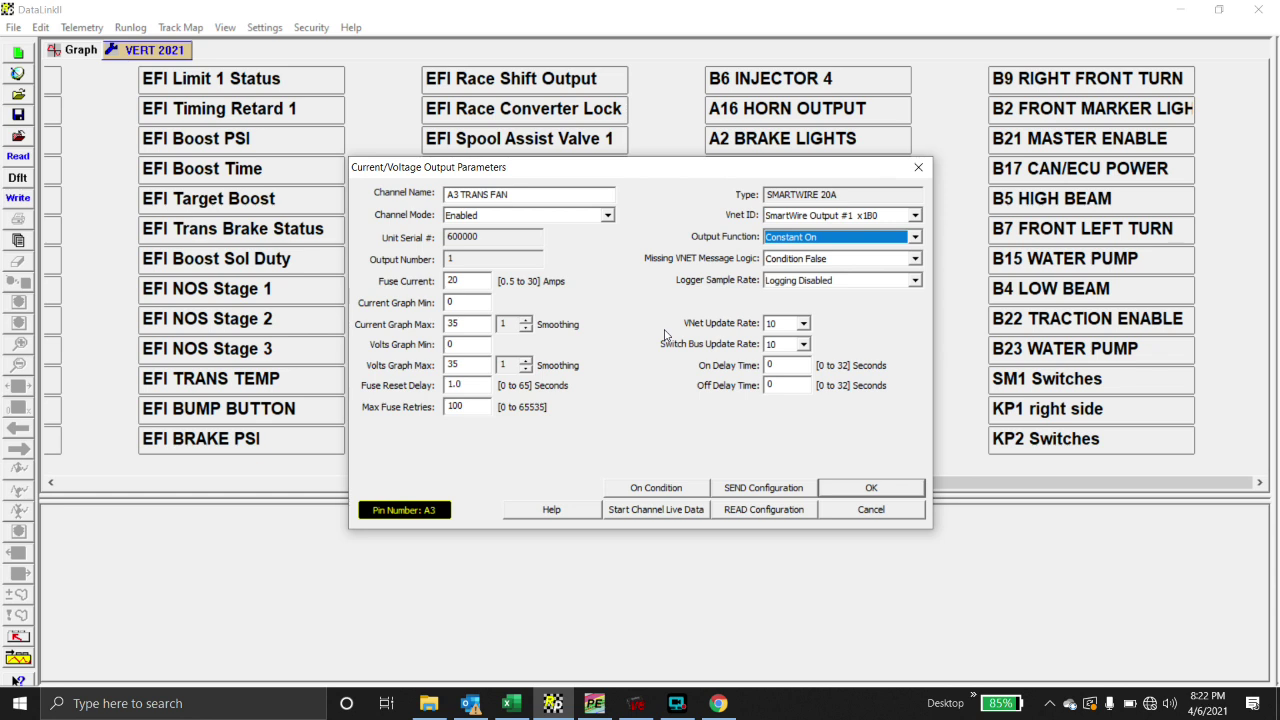
pyautogui.click(643, 488)
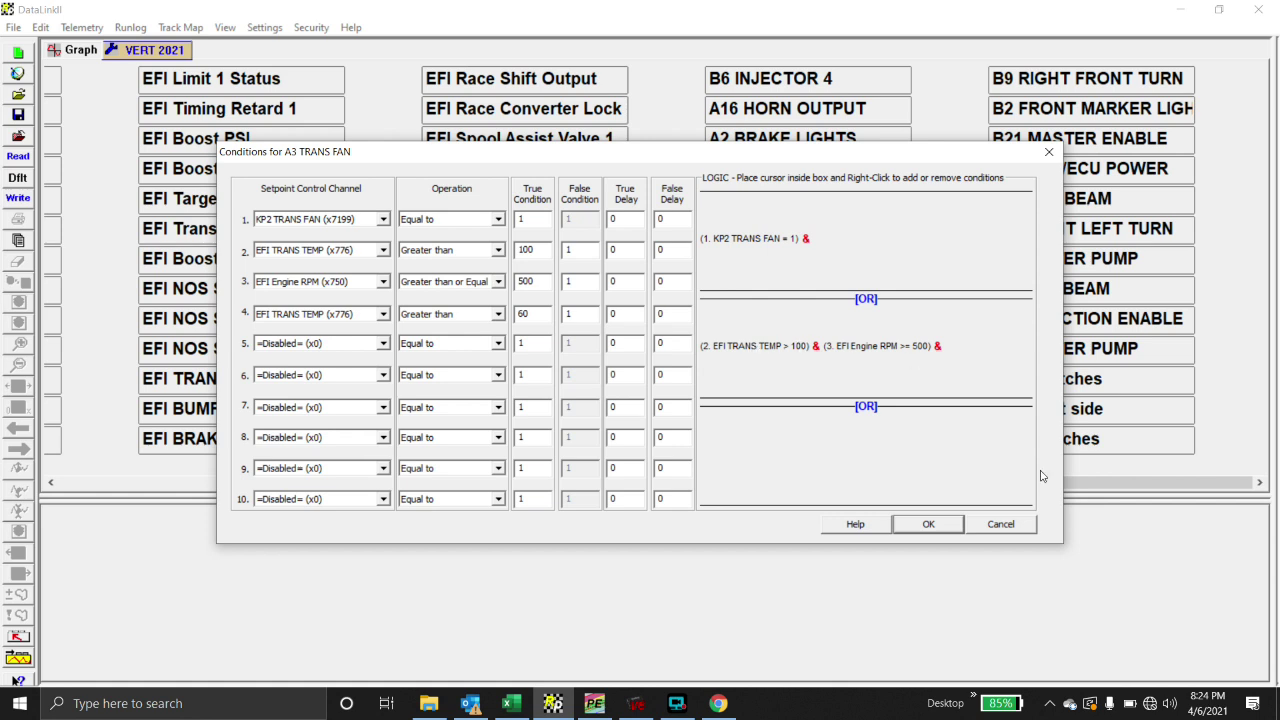
pyautogui.click(934, 524)
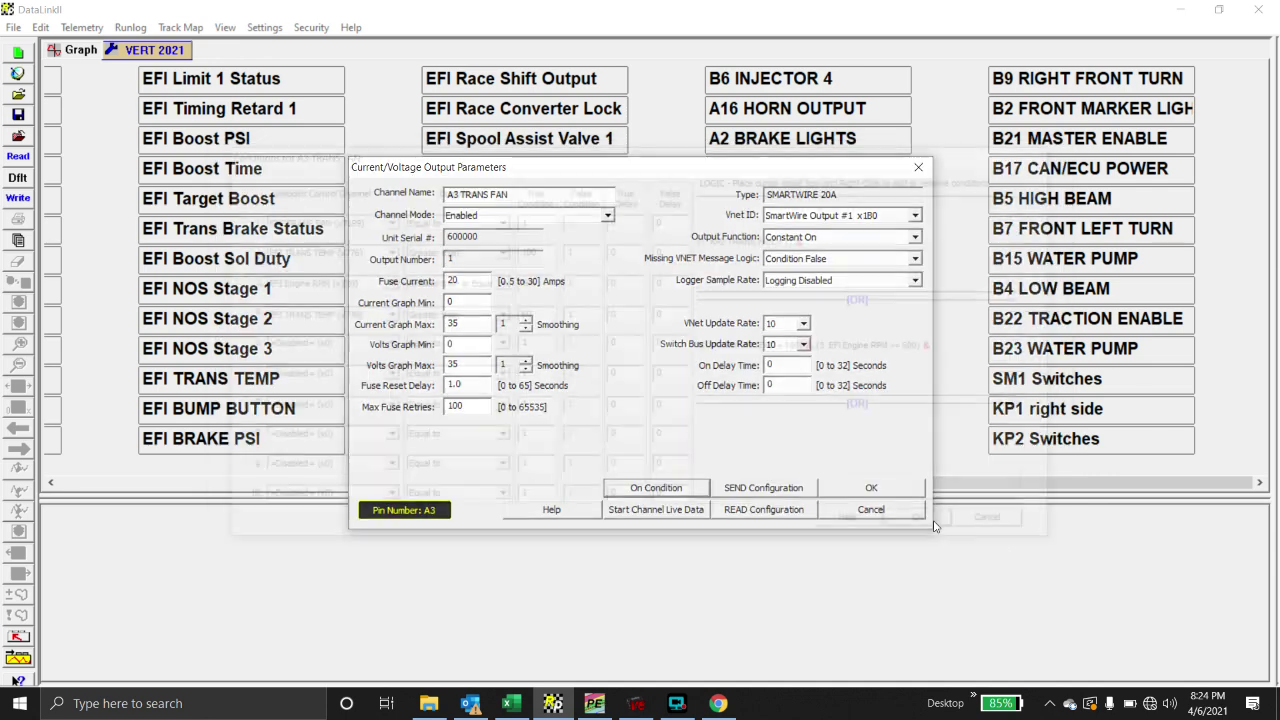
pyautogui.click(628, 512)
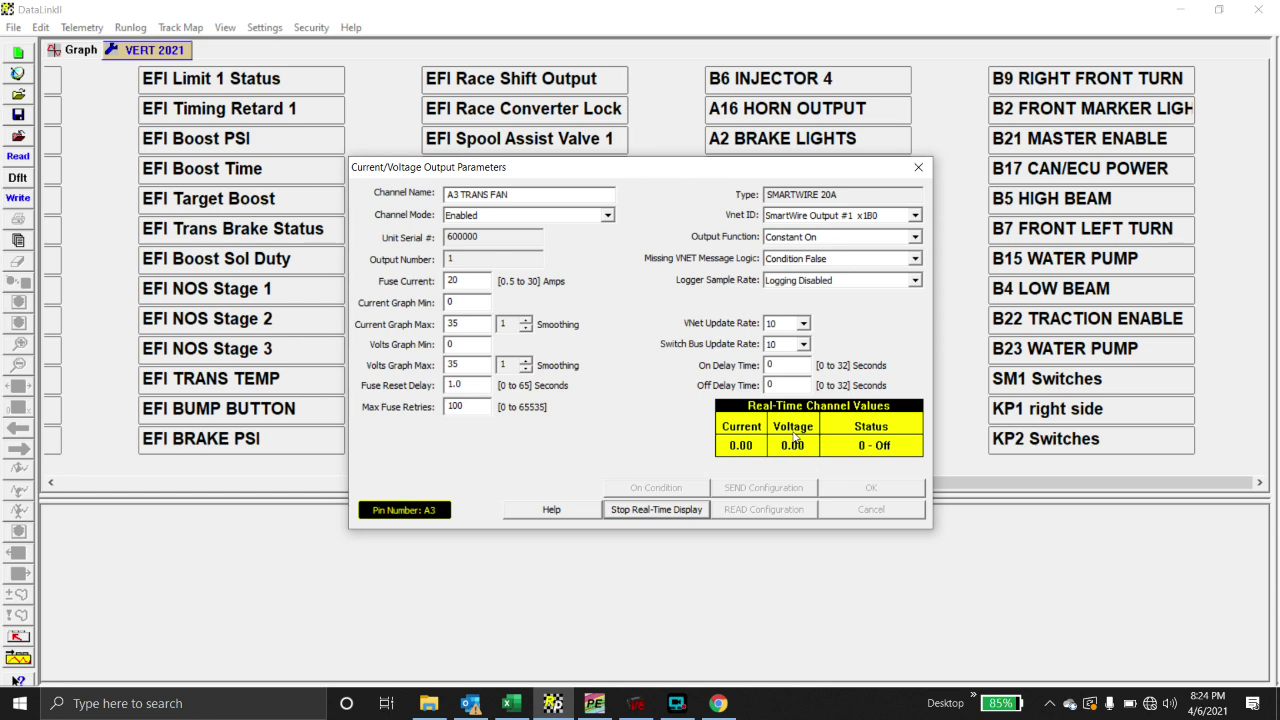
pyautogui.click(657, 510)
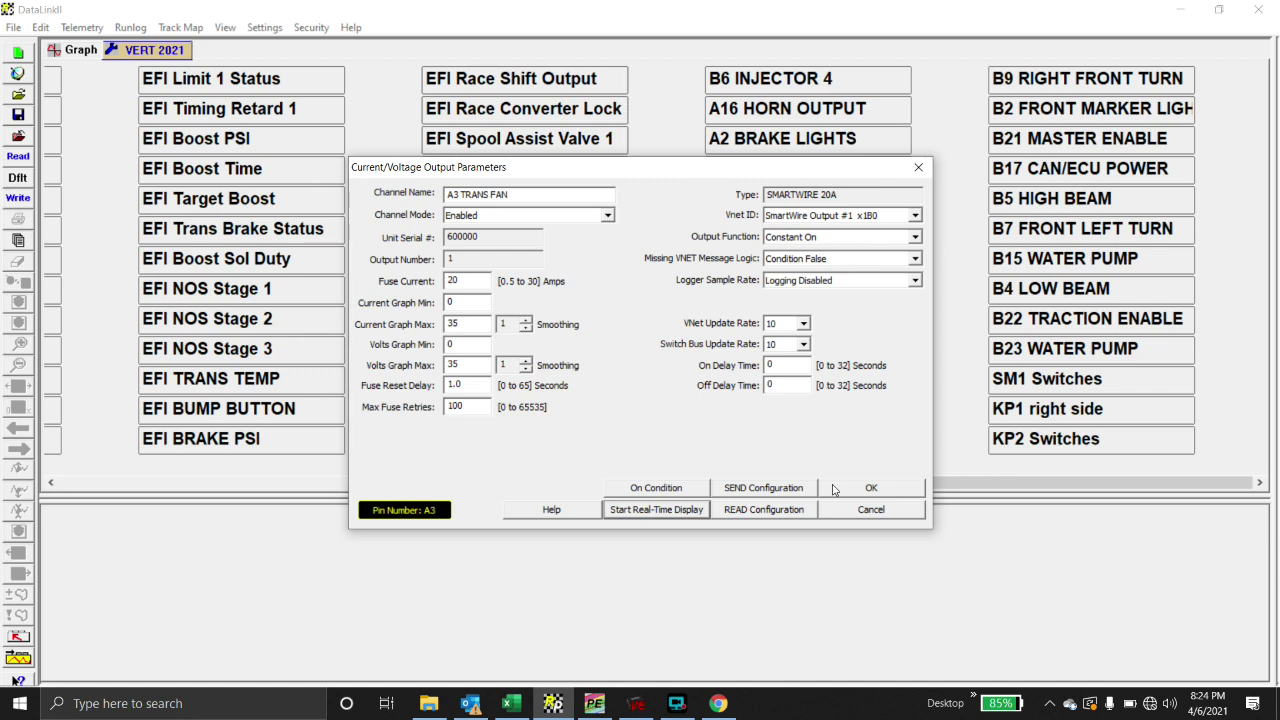
# - Close A3 TRANS FAN and check that EFI BRAKE PSI reads from IO Input 14
pyautogui.click(834, 488)
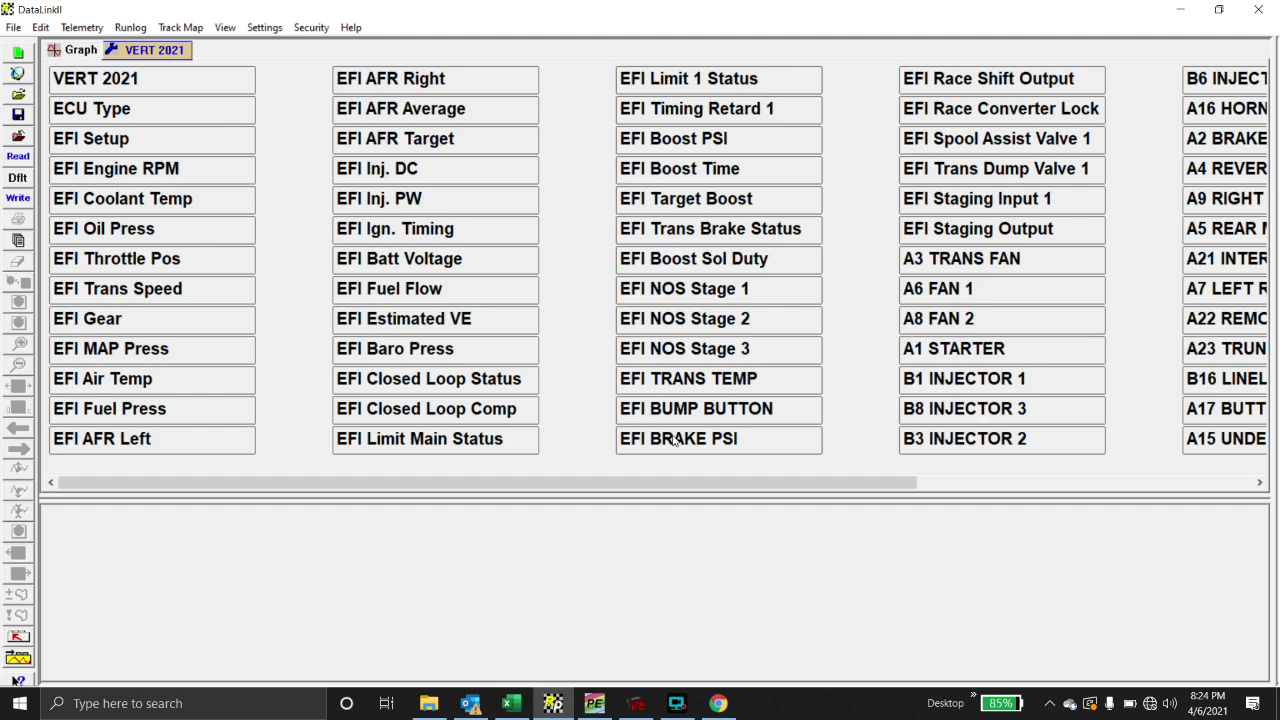
pyautogui.click(677, 441)
pyautogui.doubleClick(677, 441)
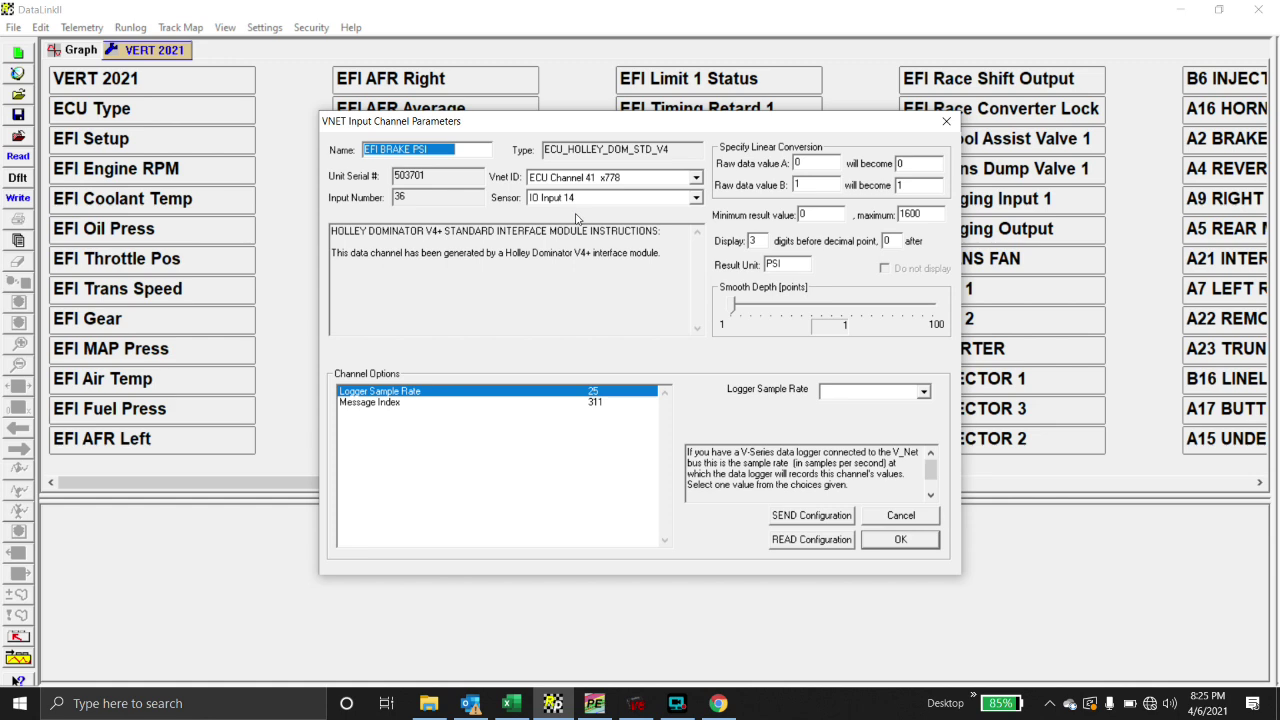
pyautogui.click(636, 703)
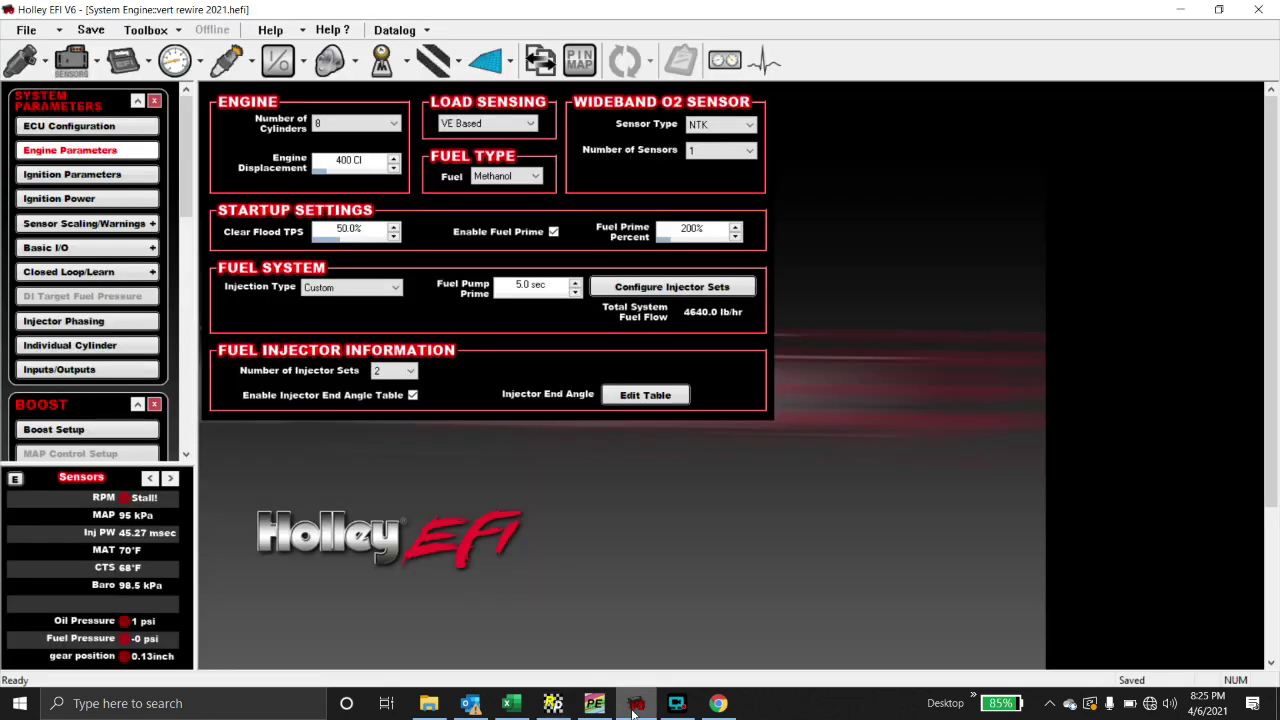
# - Confirm in Holley EFI V6 that input #14 brake psi is a 5 VOLT input on pin J2-A11
pyautogui.click(278, 62)
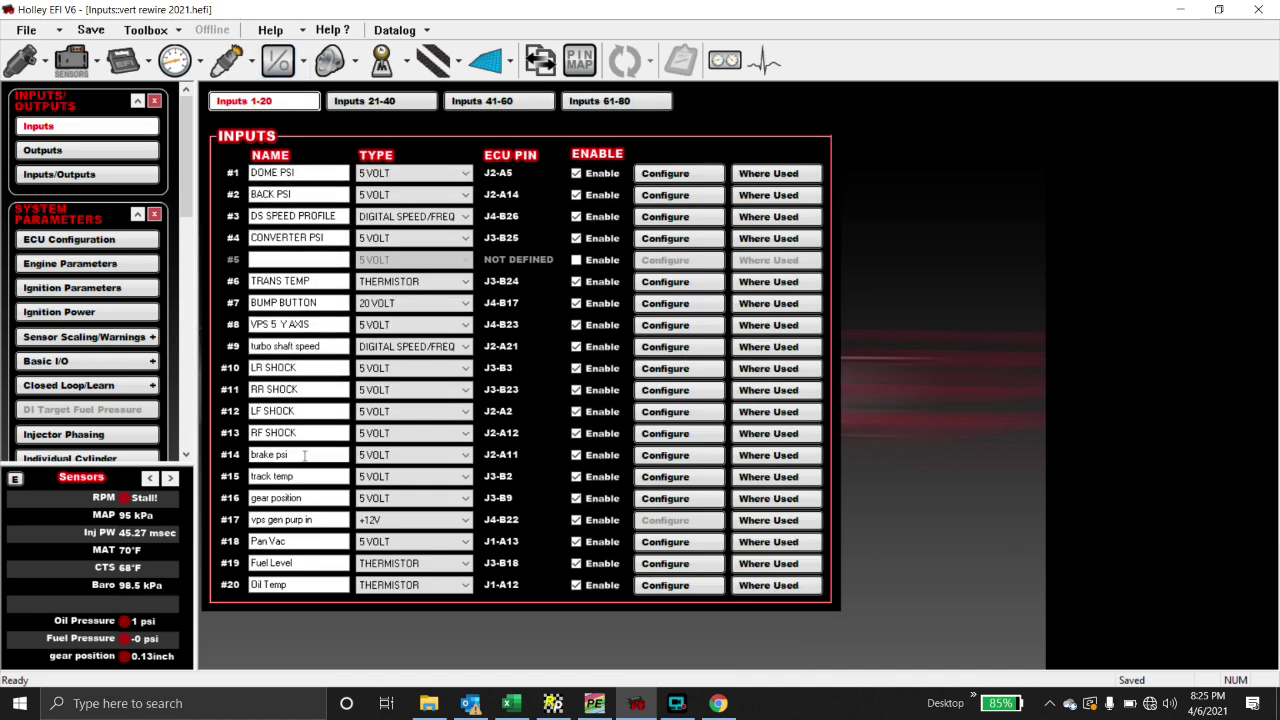
pyautogui.click(666, 456)
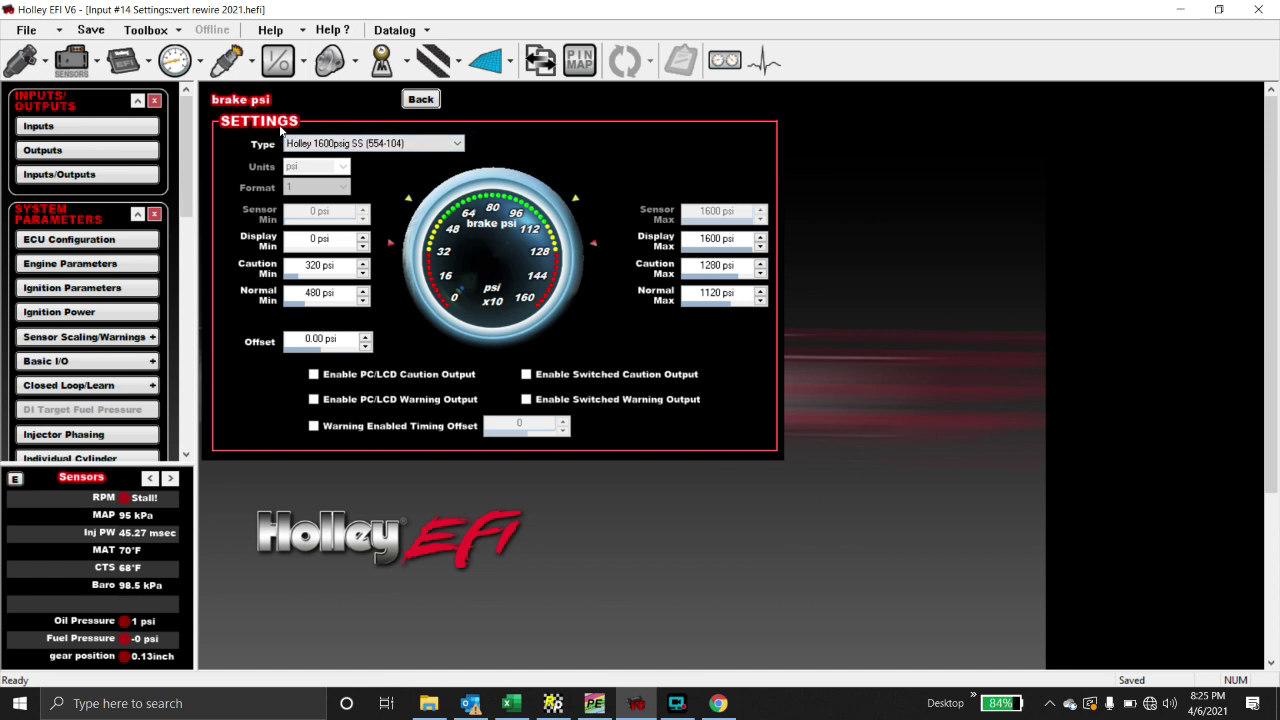
pyautogui.click(416, 102)
# - Program the EFI BRAKE PSI channel configuration into the devices and close its settings
pyautogui.click(553, 703)
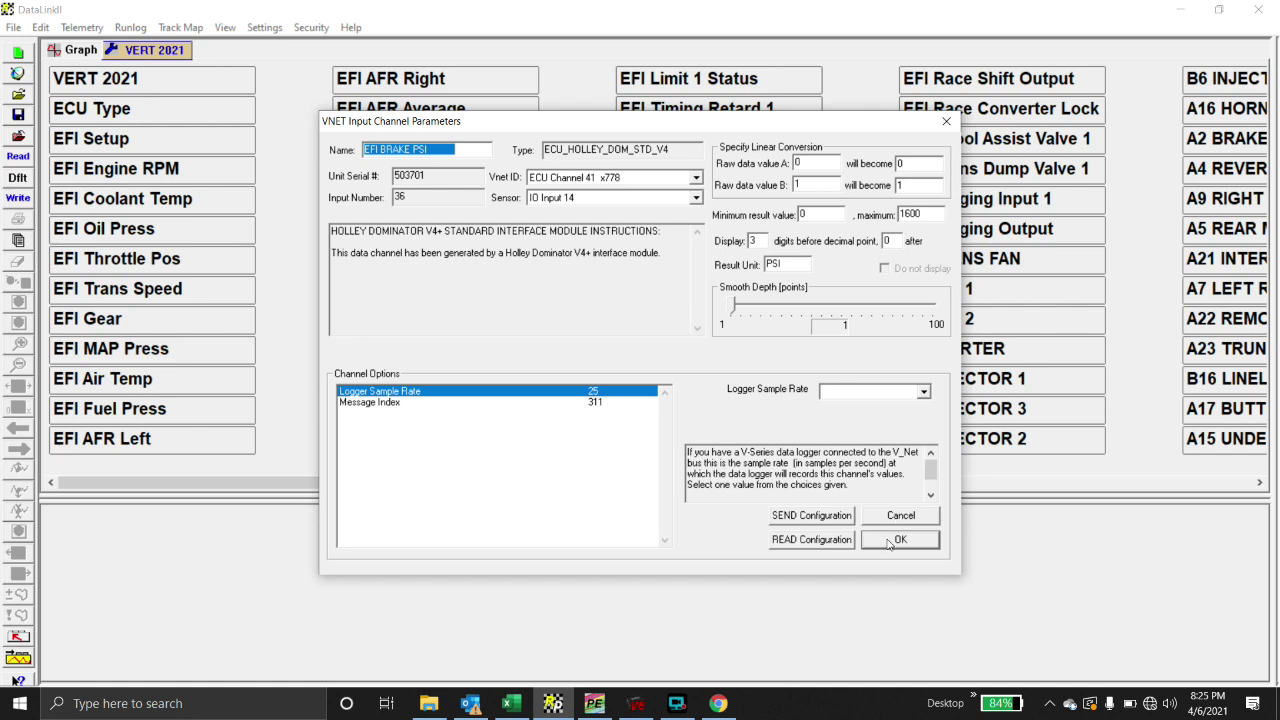
pyautogui.click(812, 516)
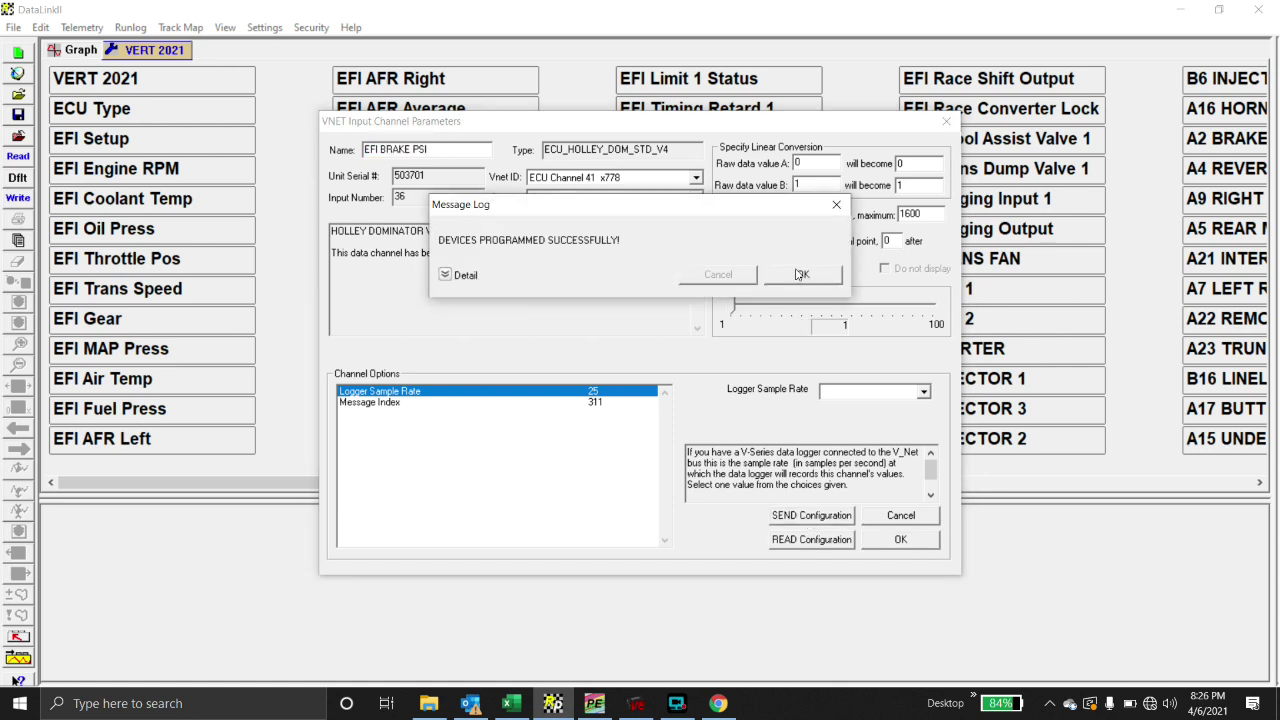
pyautogui.click(801, 274)
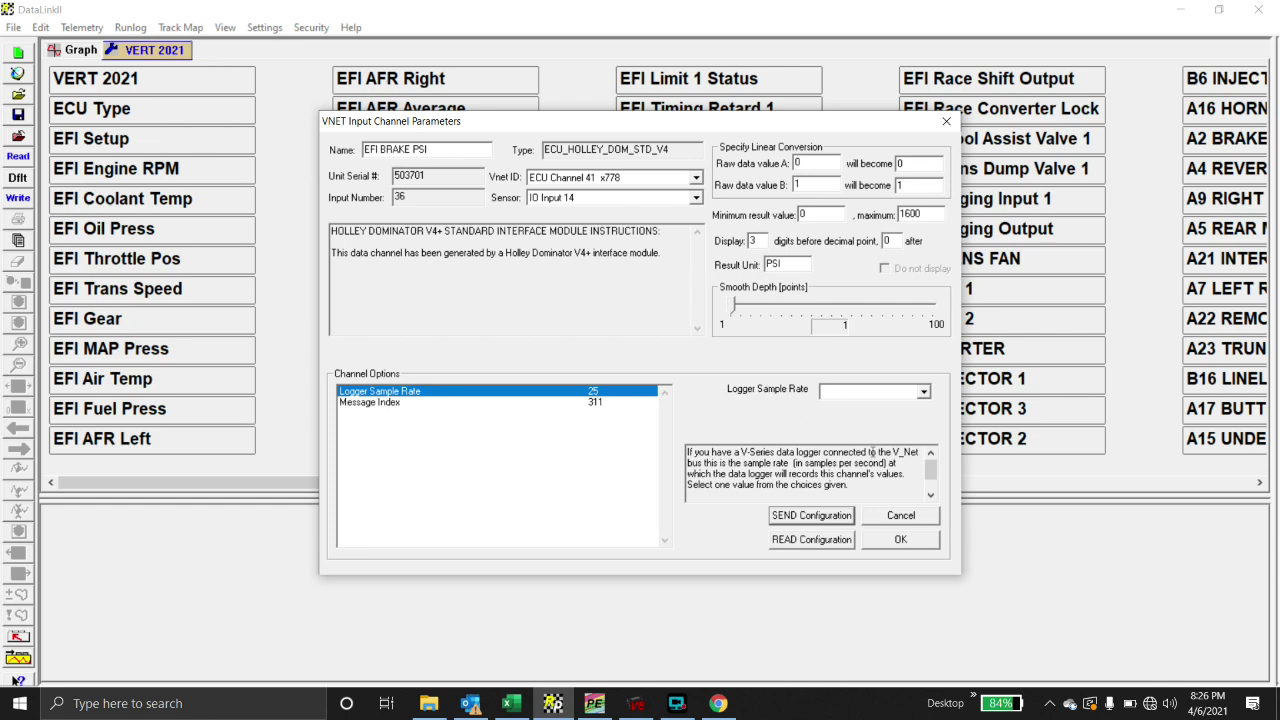
pyautogui.click(899, 541)
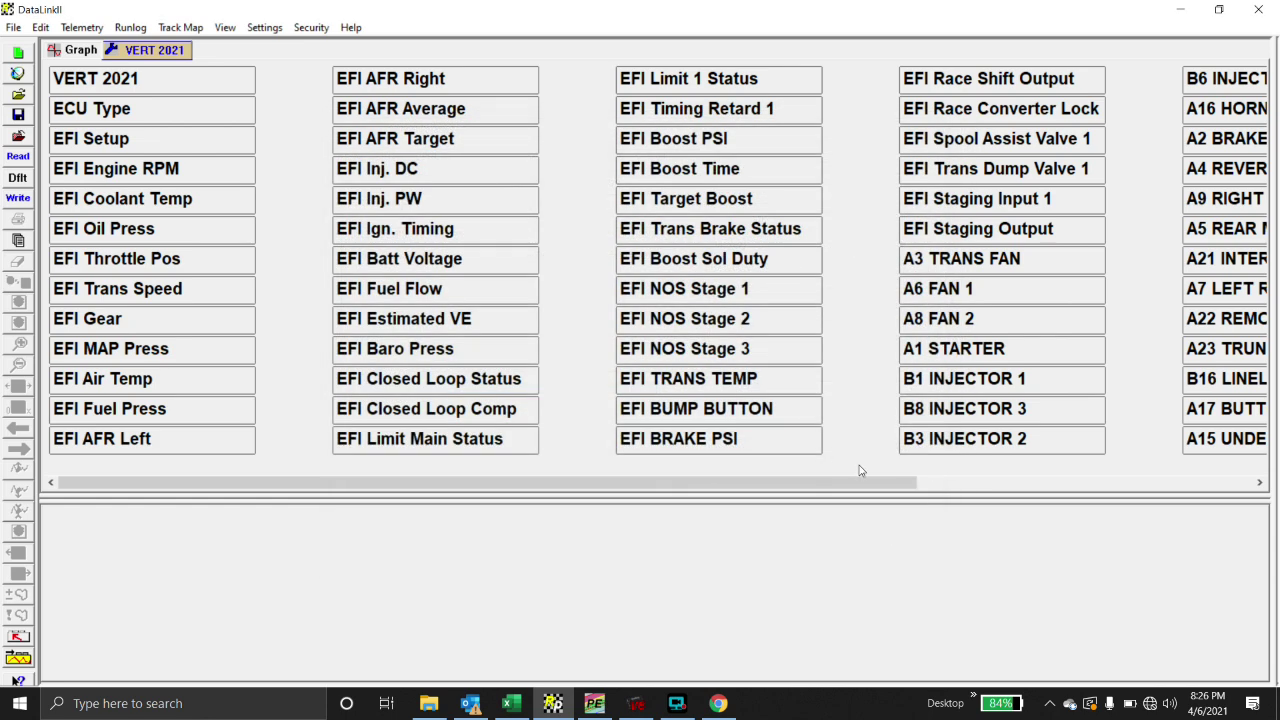
pyautogui.moveTo(793, 485); pyautogui.dragTo(1087, 497)
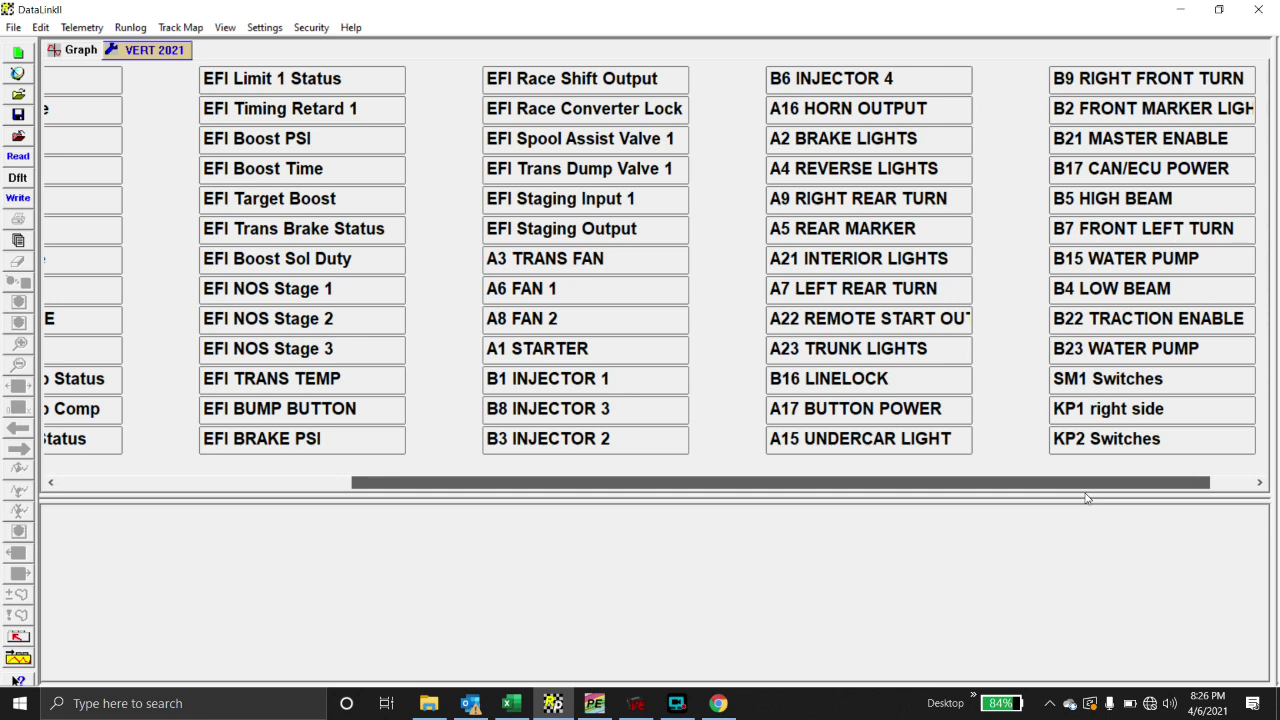
# - Make A2 BRAKE LIGHTS turn on when EFI BRAKE PSI is greater than or equal to 25
pyautogui.moveTo(1087, 497); pyautogui.dragTo(1087, 497)
pyautogui.click(838, 140)
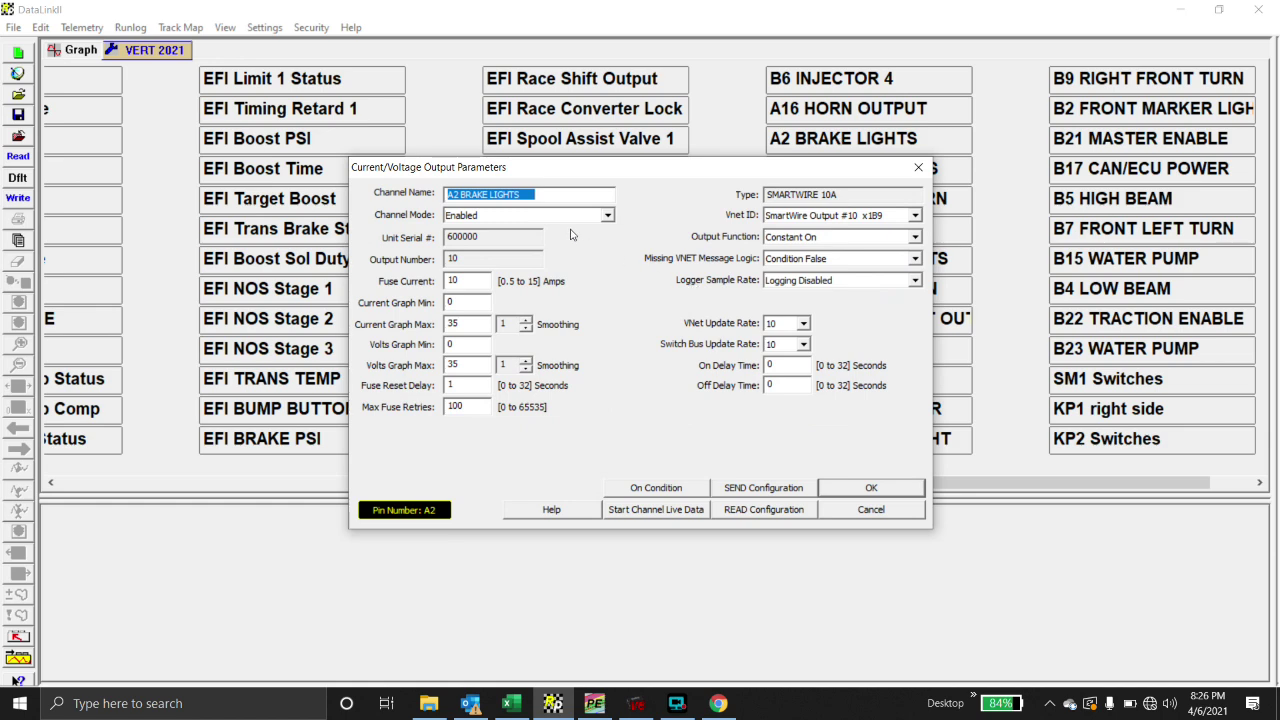
pyautogui.click(636, 489)
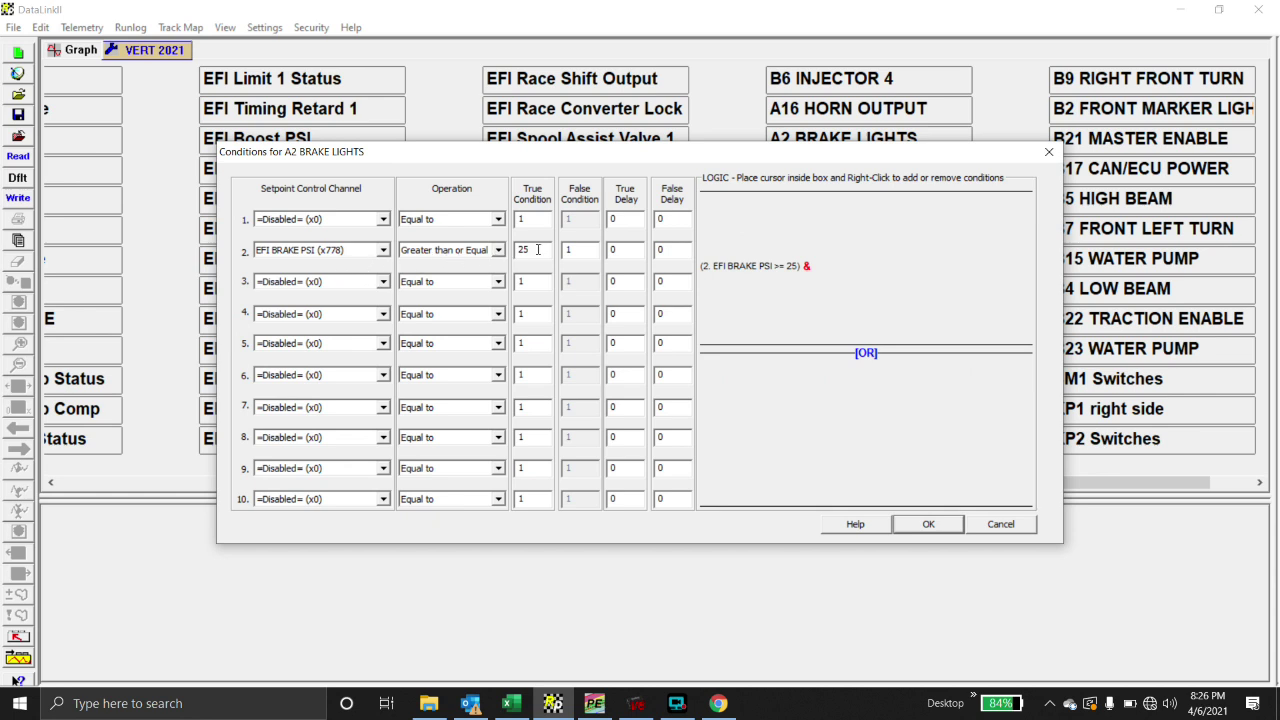
pyautogui.click(922, 528)
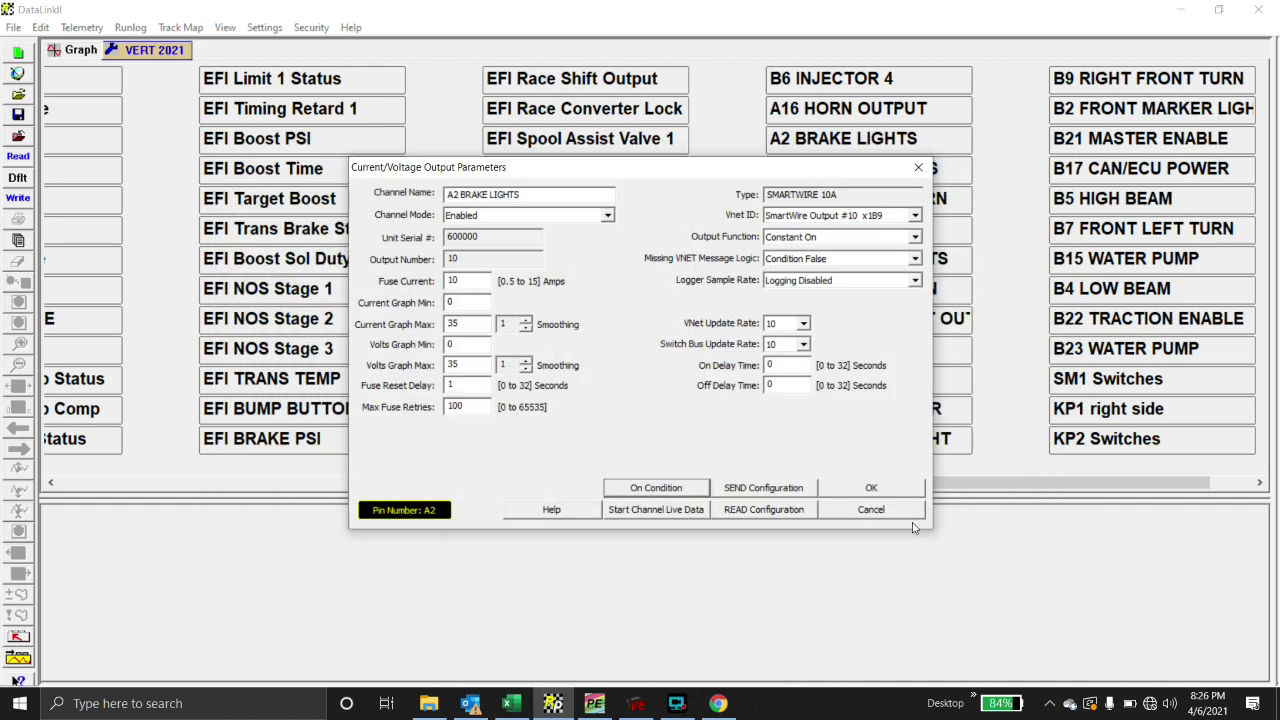
# - Run VERT 2021 all-channels live data, confirming A2 BRAKE LIGHTS switches on at 16.4 V
pyautogui.click(840, 489)
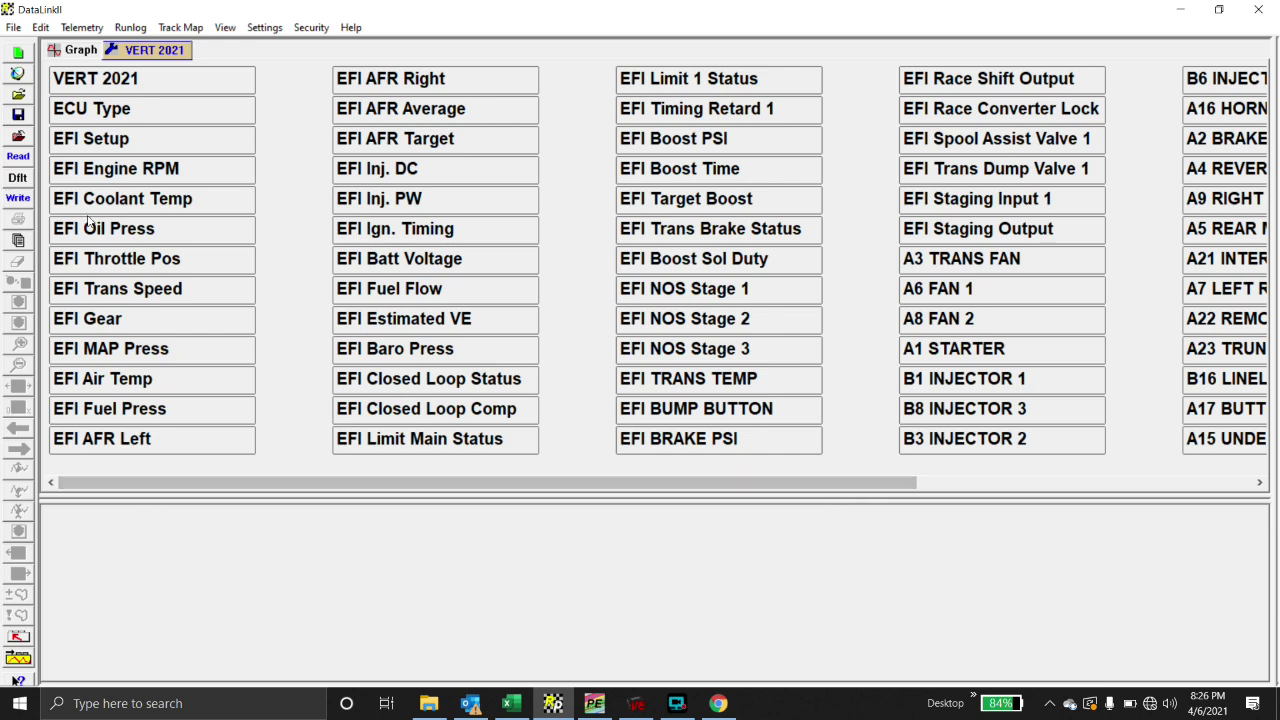
pyautogui.click(92, 78)
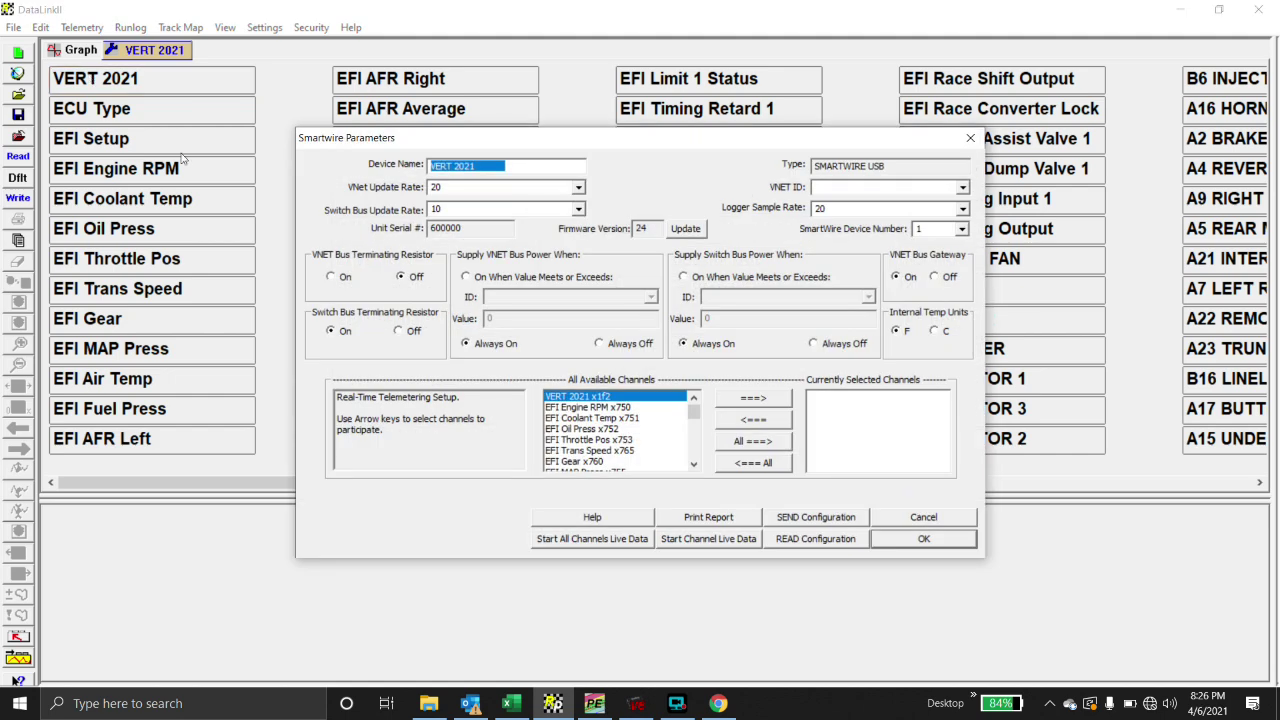
pyautogui.click(585, 540)
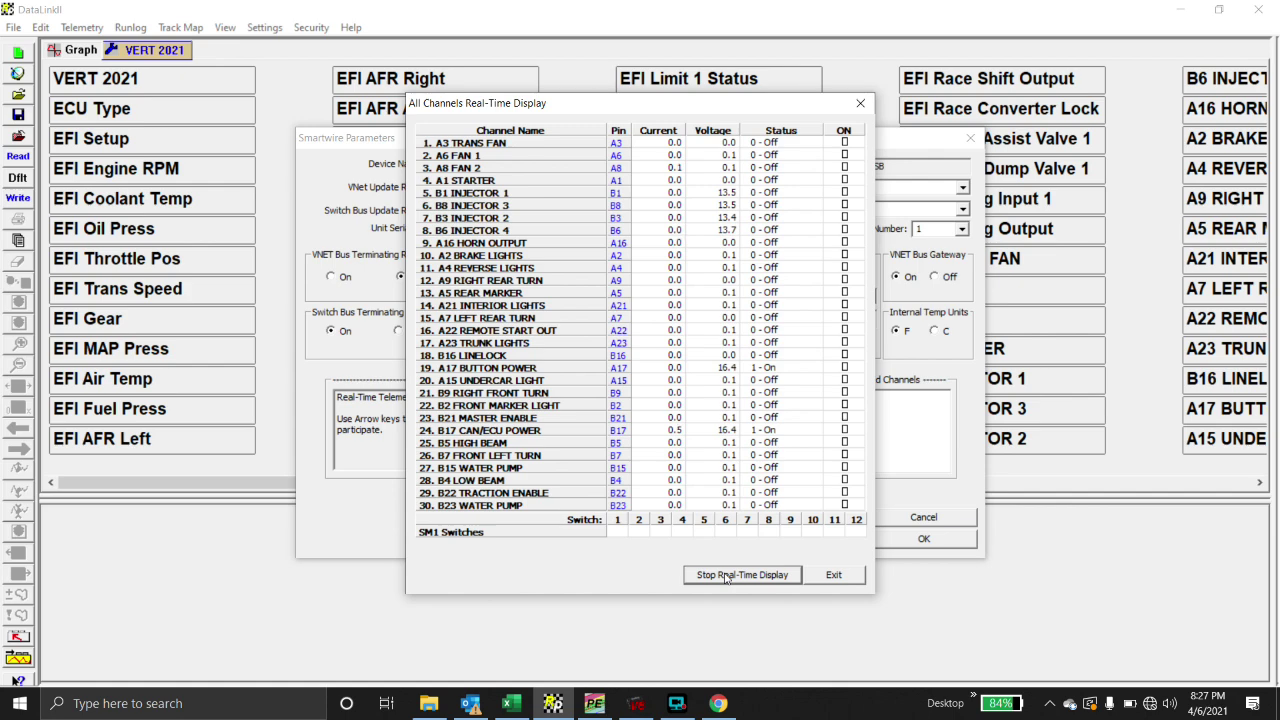
pyautogui.click(725, 577)
# - Close the live readout and SmartWire Parameters, then view EFI BUMP BUTTON on IO Input 7, ECU Channel 40
pyautogui.click(836, 575)
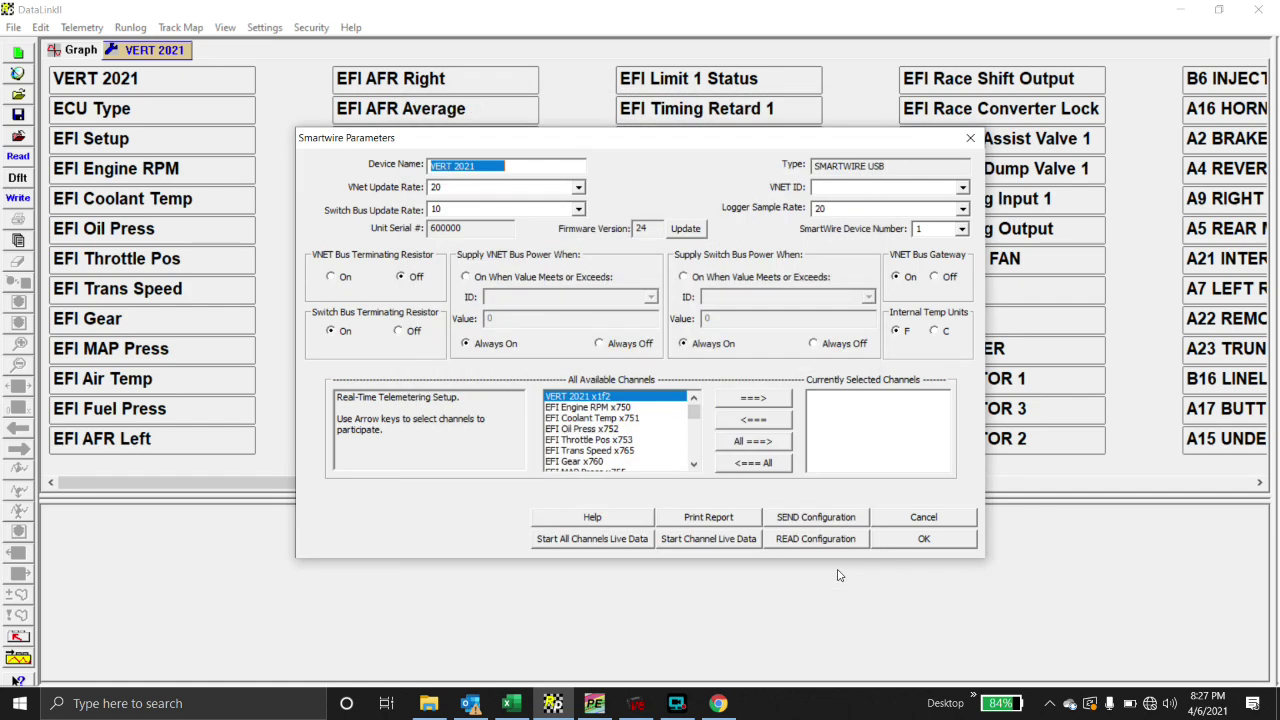
pyautogui.click(909, 544)
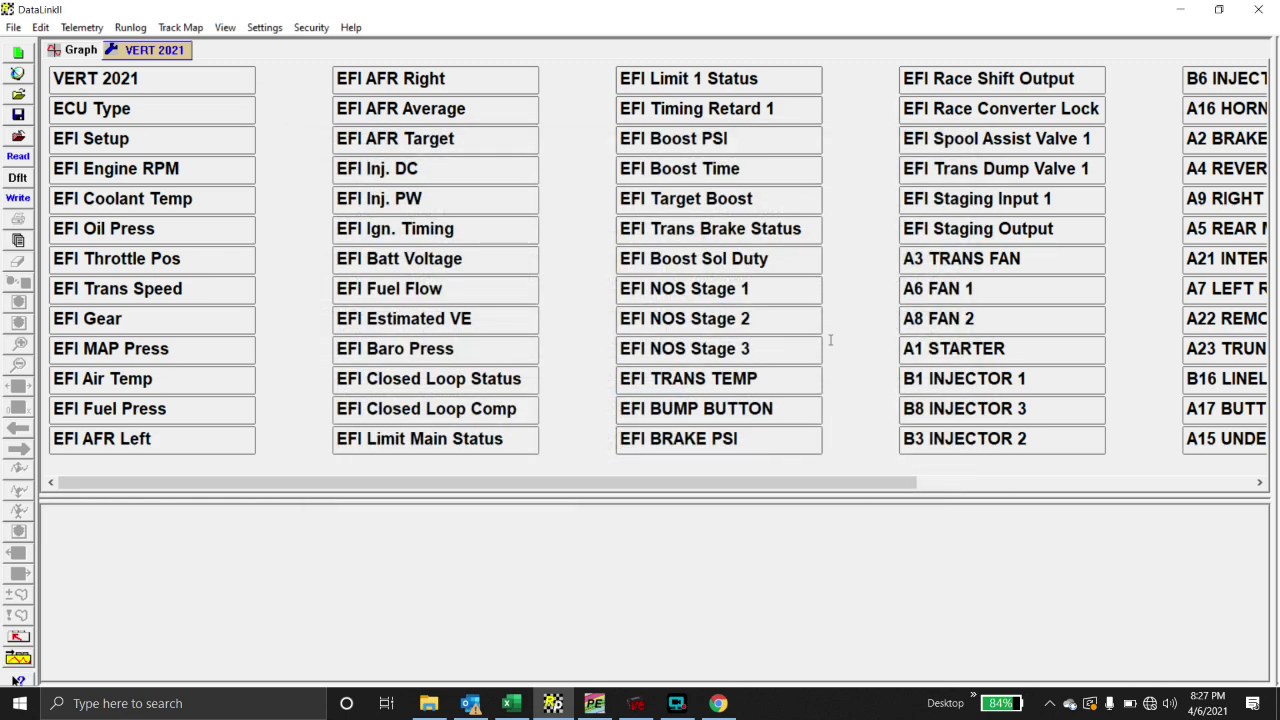
pyautogui.click(693, 412)
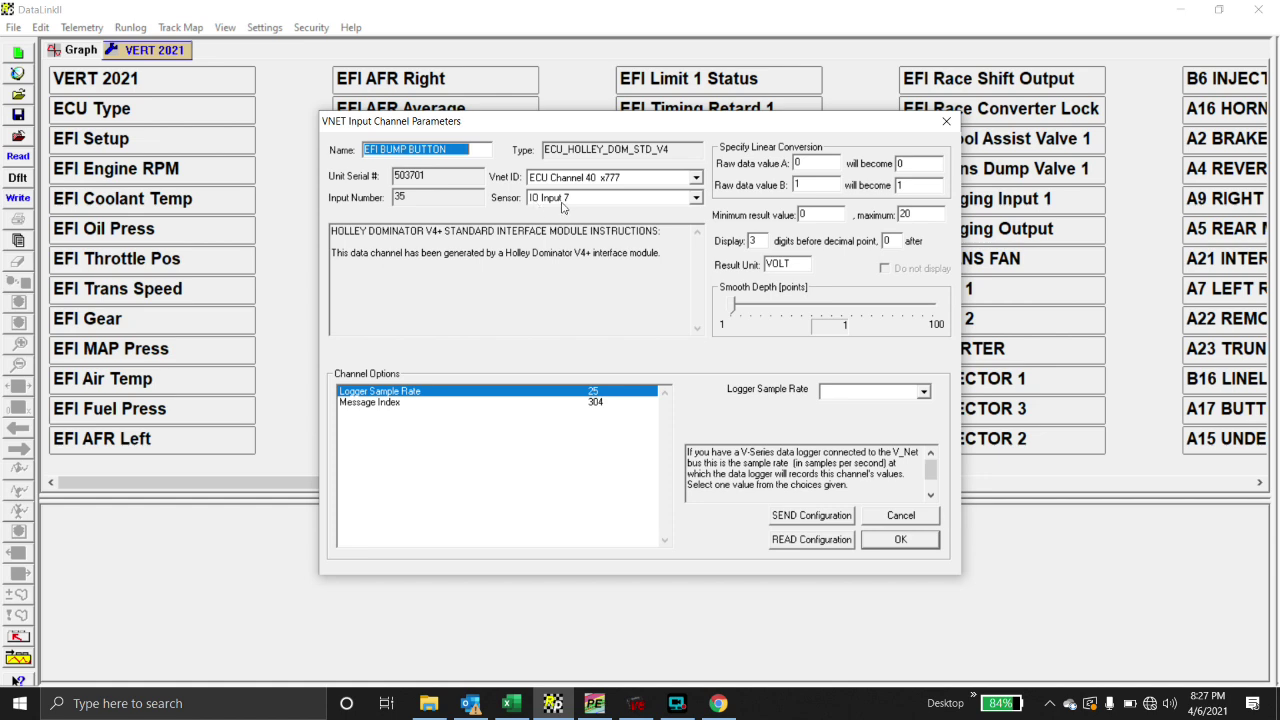
# - Match EFI BUMP BUTTON to Holley input 7 and save it with a maximum result value of 20
pyautogui.click(636, 703)
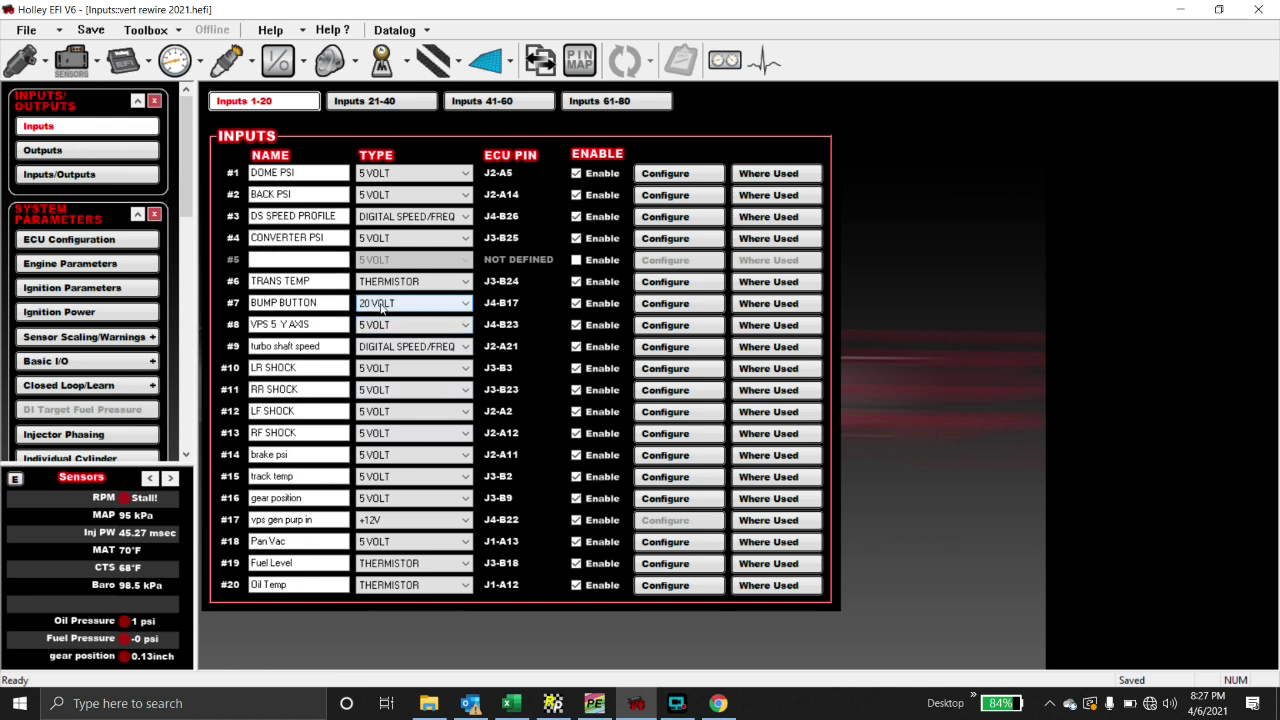
pyautogui.click(553, 703)
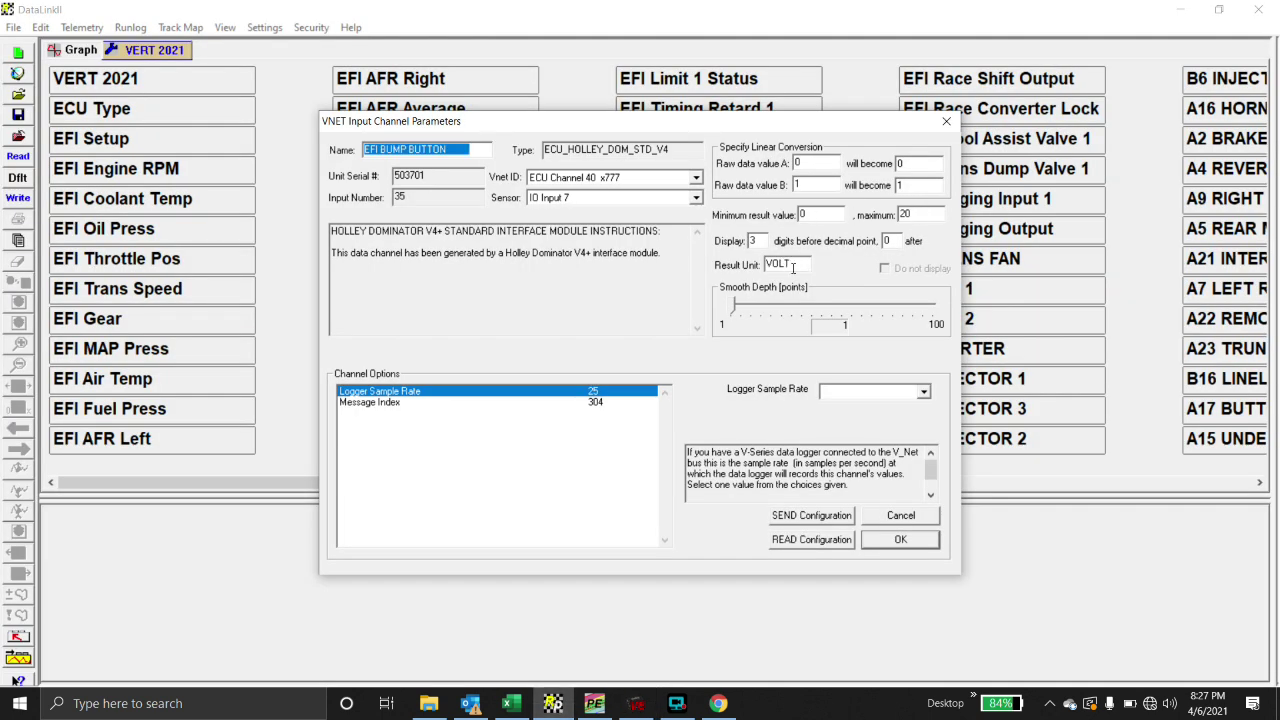
pyautogui.click(899, 542)
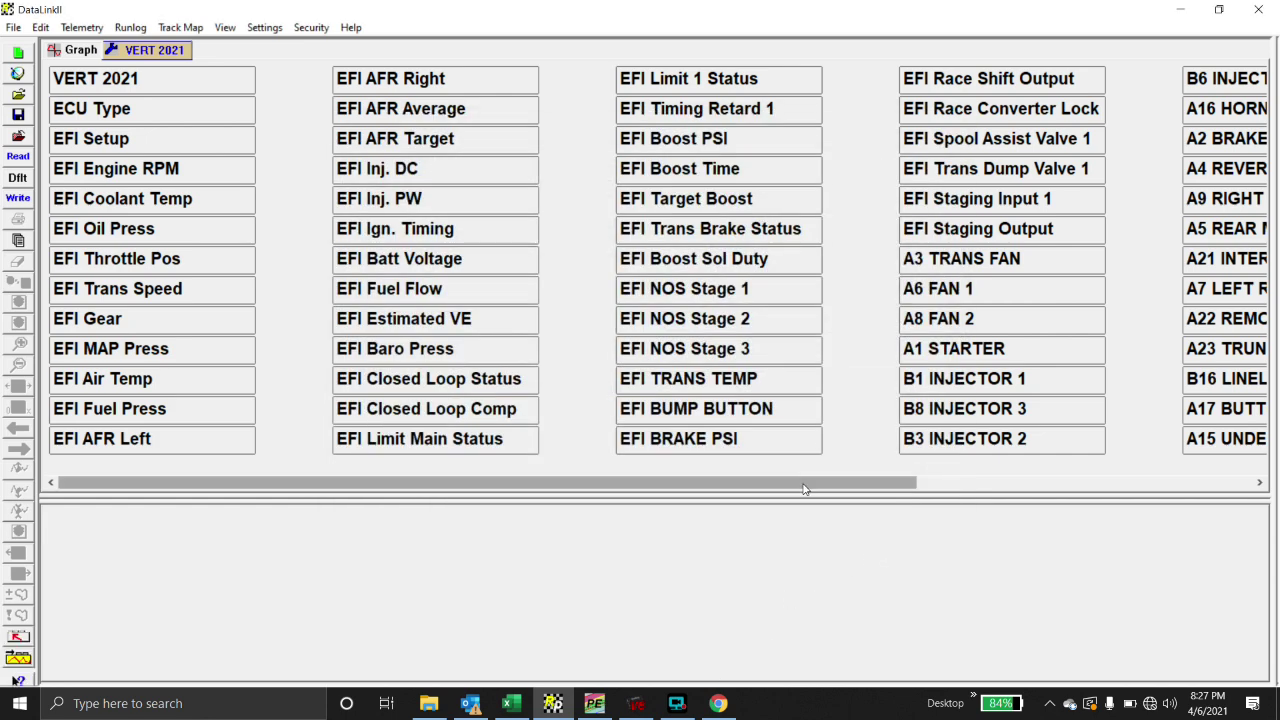
# - Set A16 HORN OUTPUT conditions: KP2 horn = 1, or EFI BUMP BUTTON > 10 and KP2 BOOST < 1
pyautogui.moveTo(808, 486); pyautogui.dragTo(1091, 487)
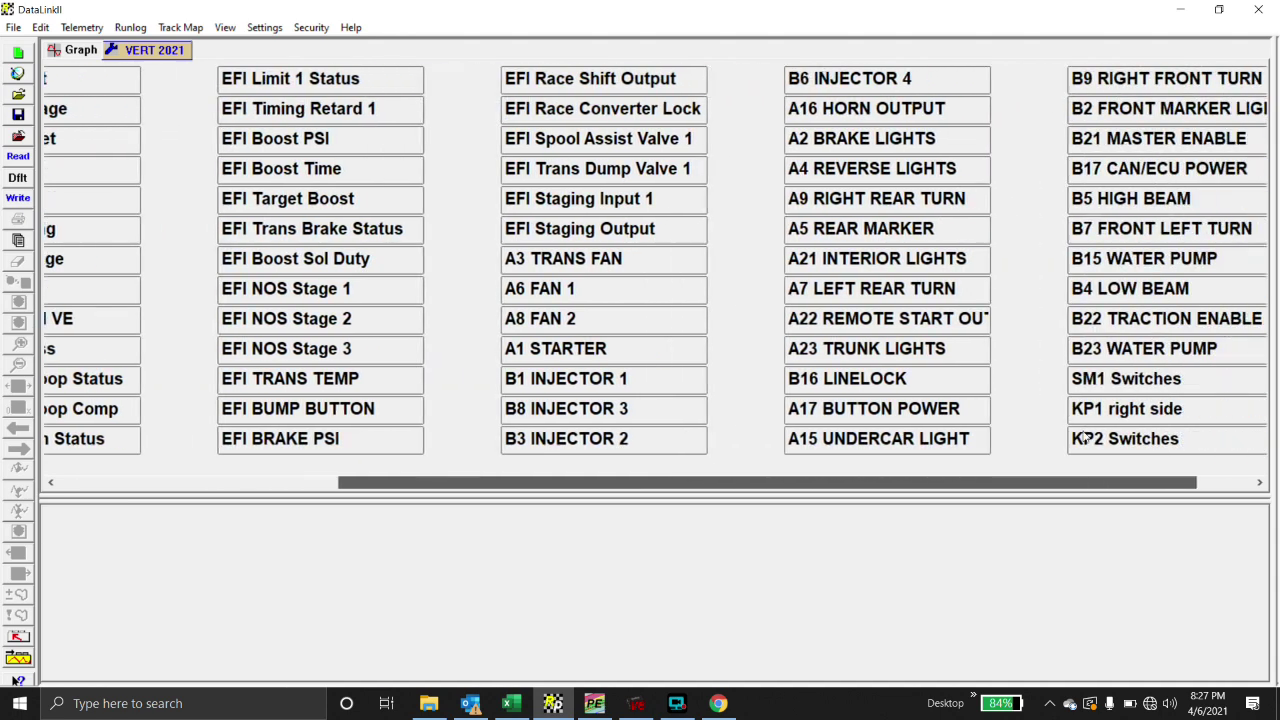
pyautogui.click(852, 113)
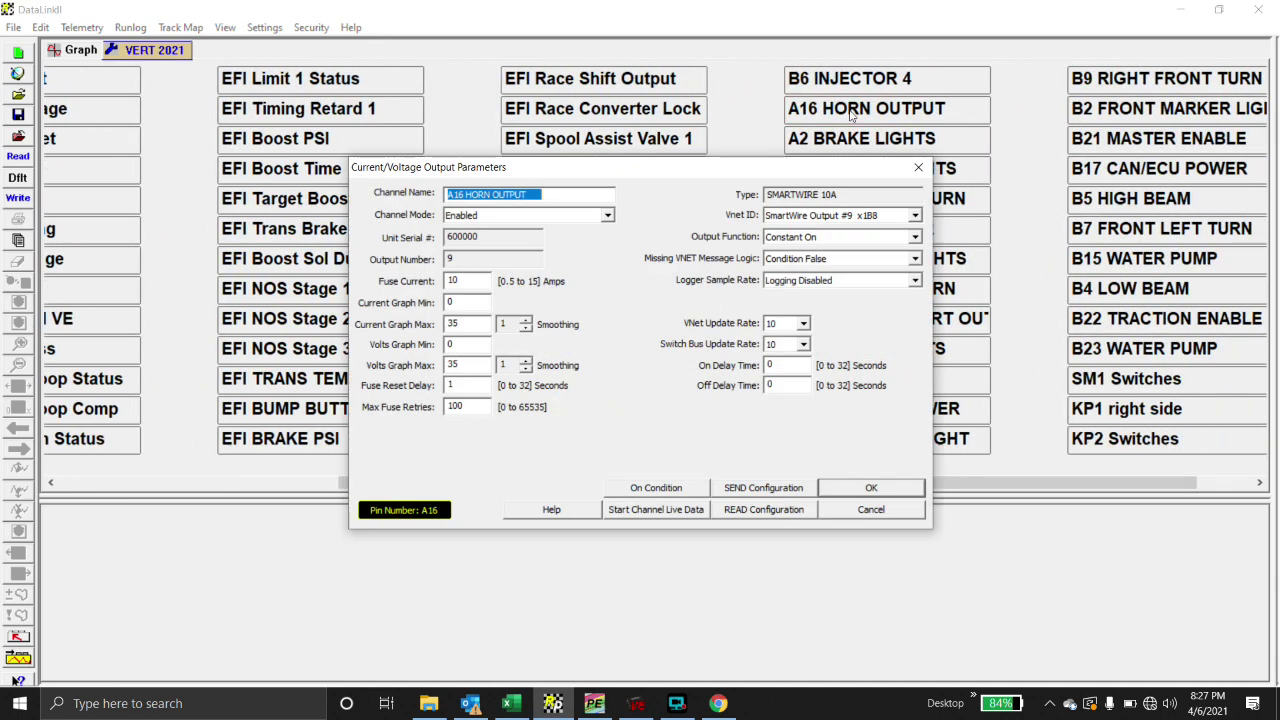
pyautogui.click(650, 489)
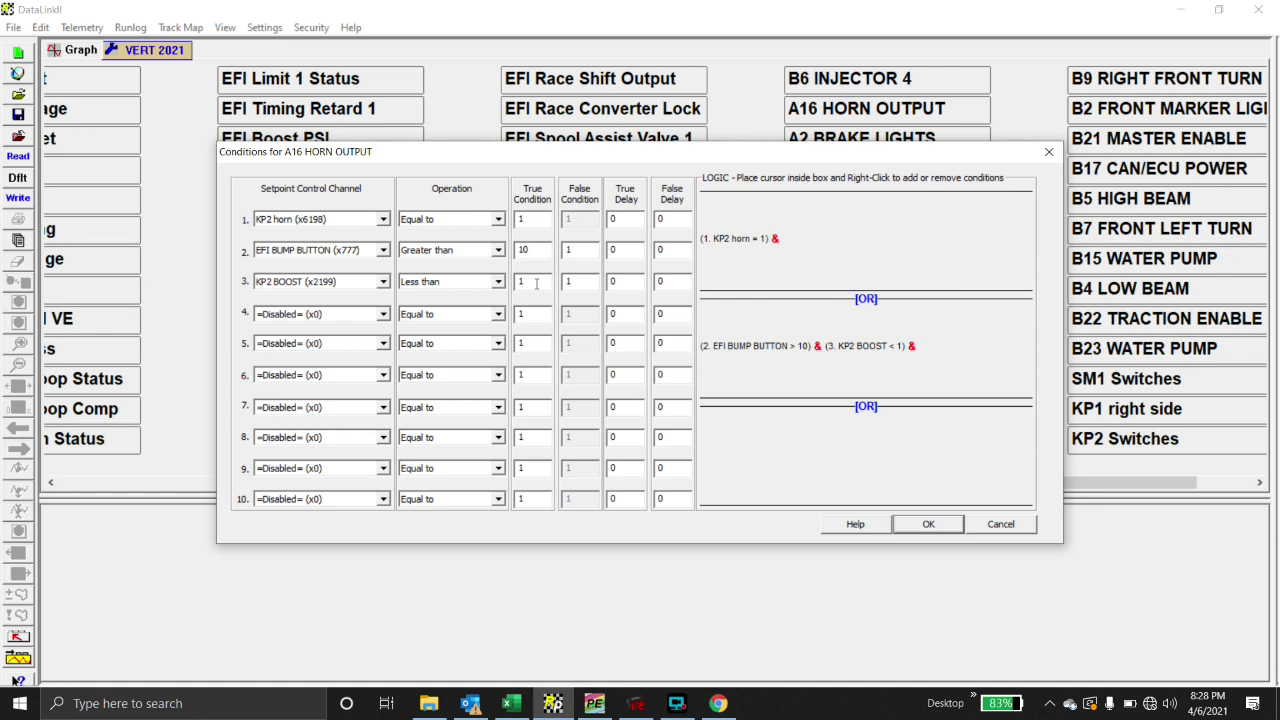
pyautogui.click(922, 524)
pyautogui.click(870, 487)
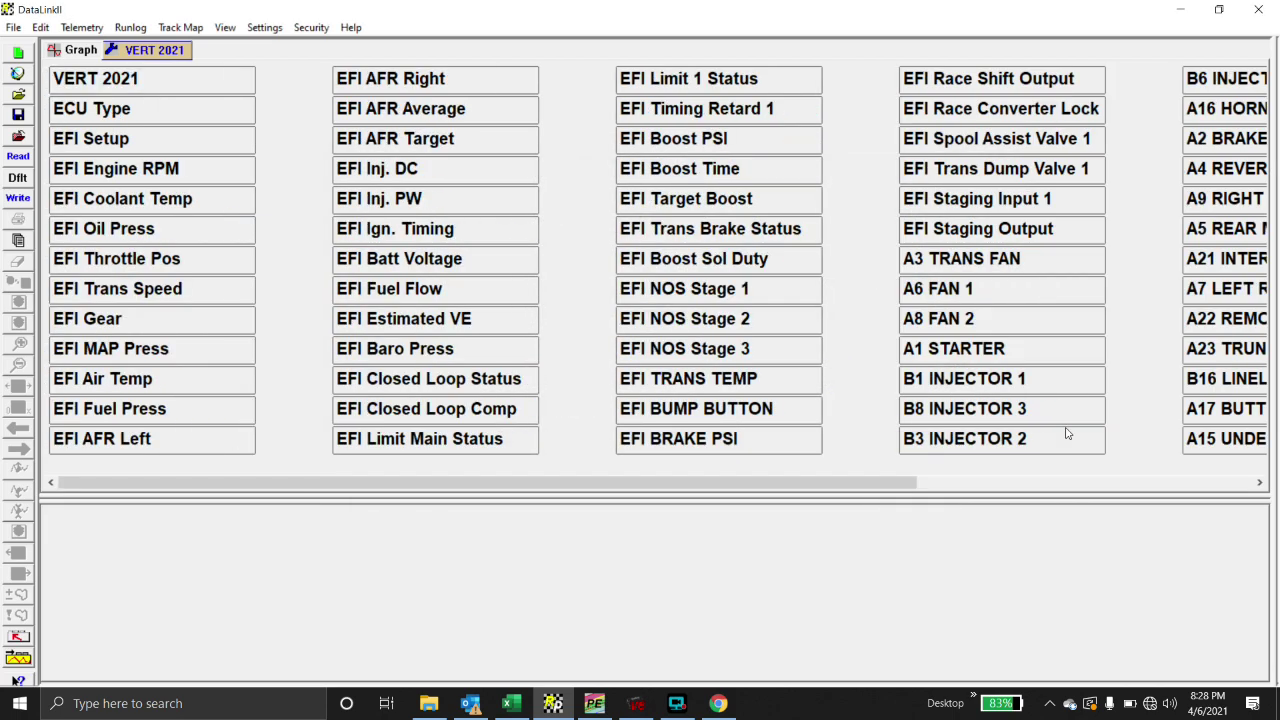
pyautogui.click(1262, 481)
pyautogui.click(1262, 481)
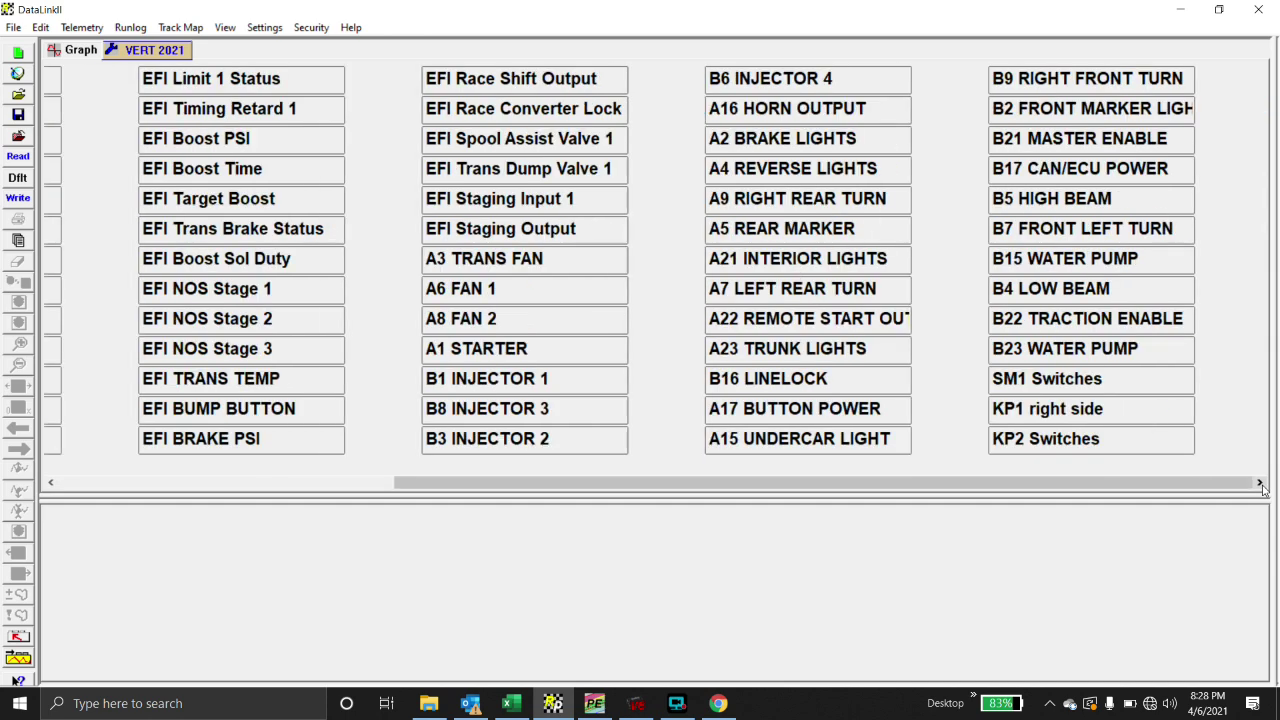
pyautogui.doubleClick(1068, 447)
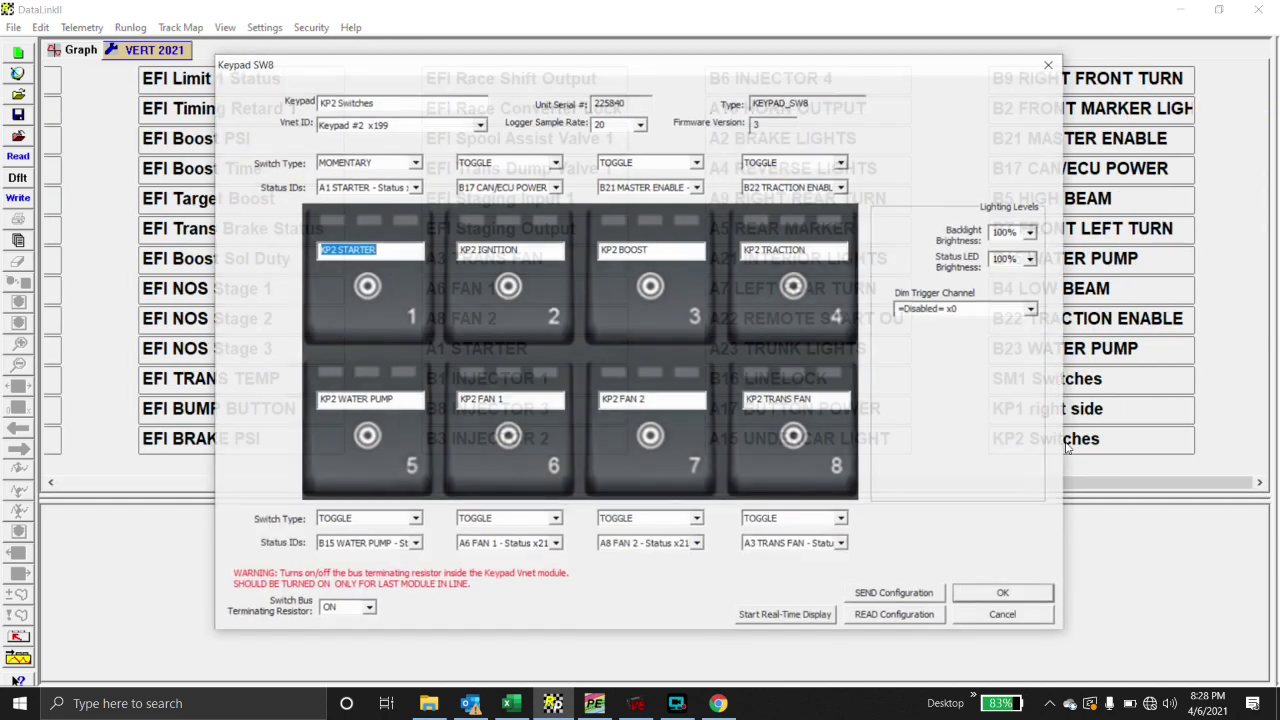
pyautogui.click(786, 616)
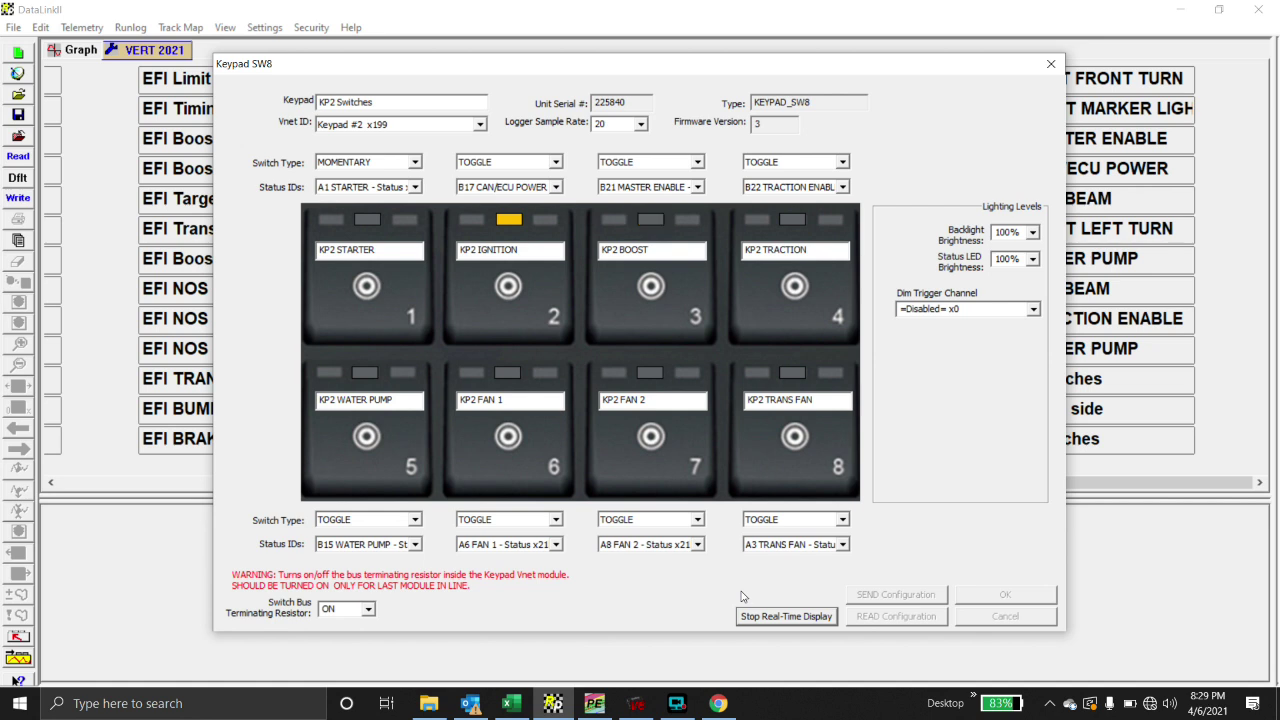
pyautogui.click(762, 622)
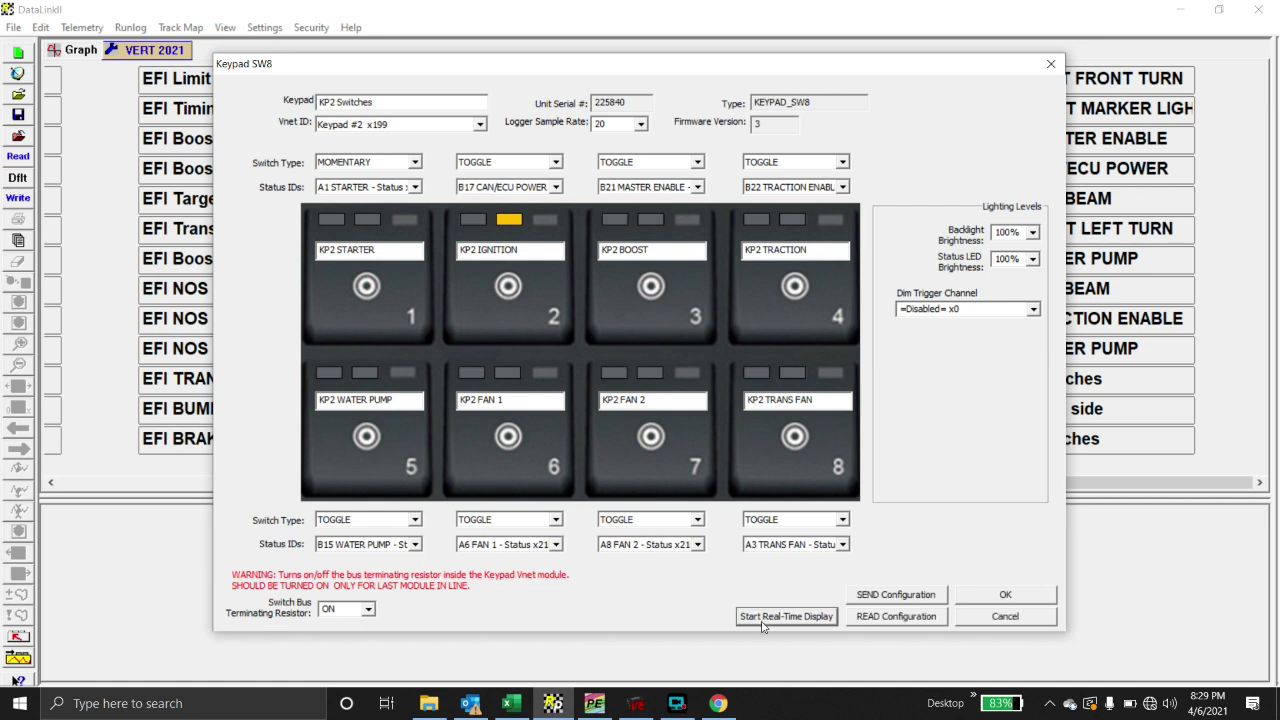
pyautogui.click(1008, 598)
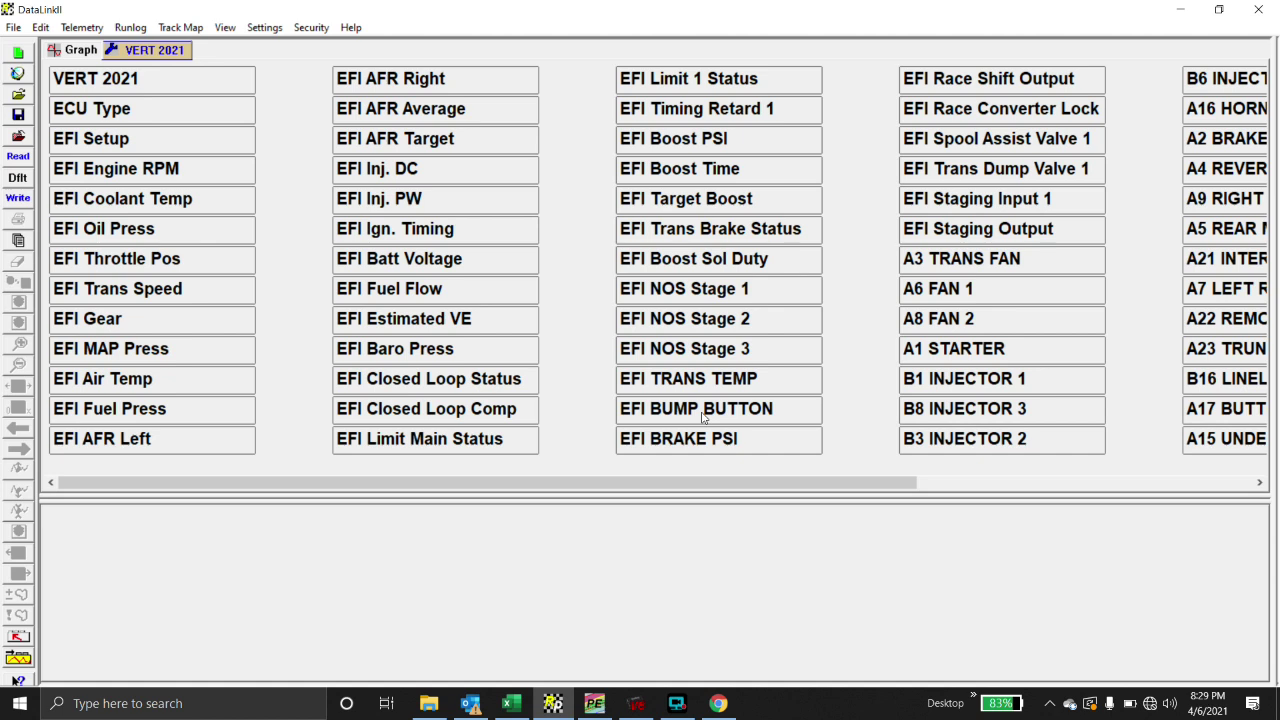
pyautogui.click(677, 173)
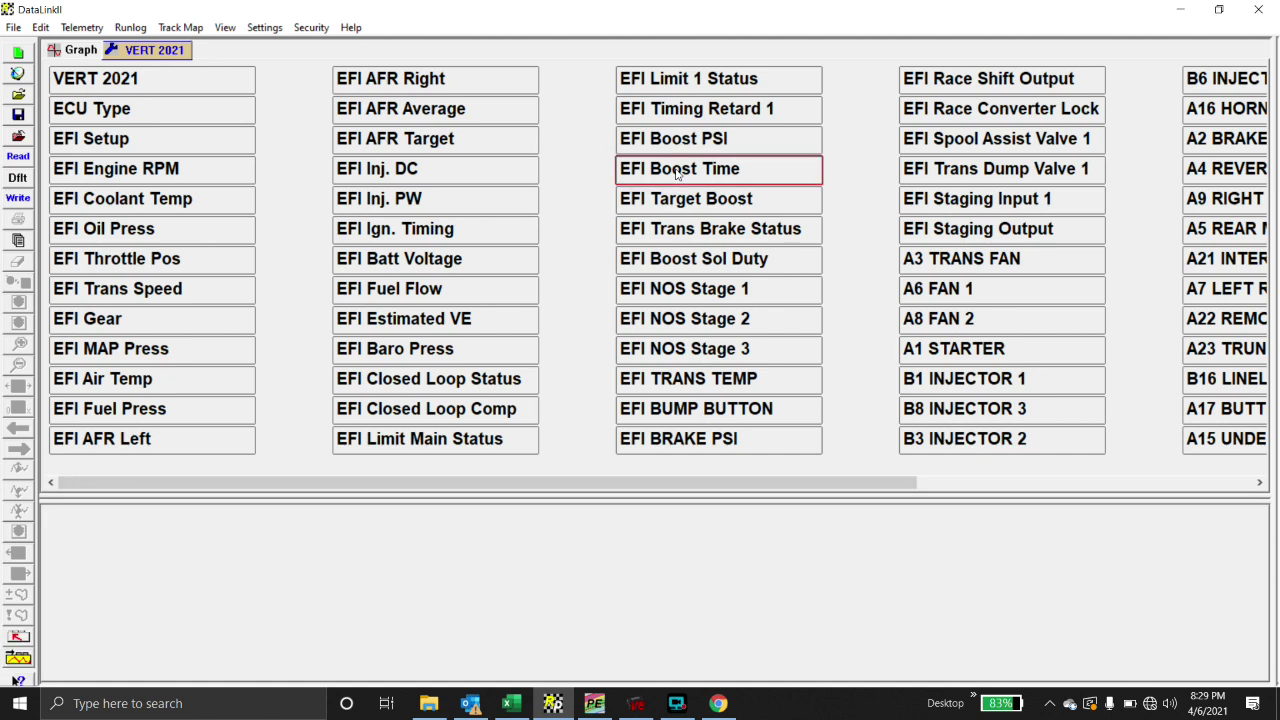
pyautogui.doubleClick(677, 173)
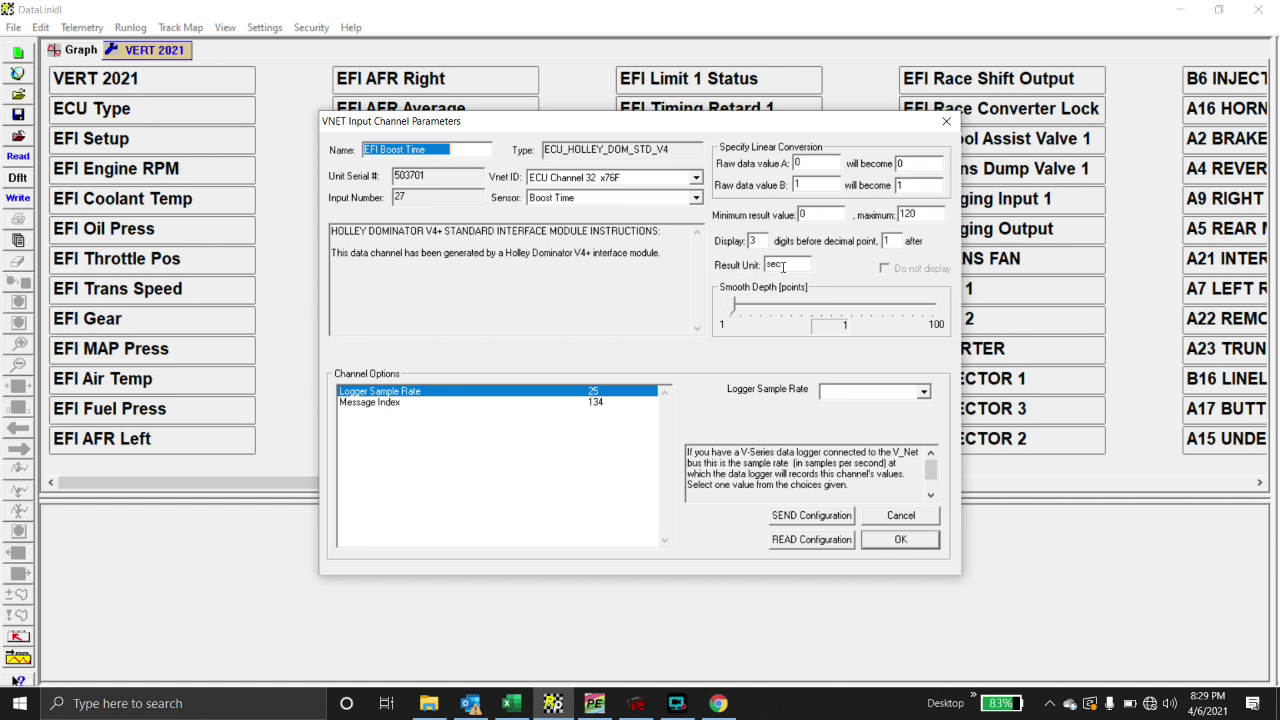
pyautogui.click(882, 542)
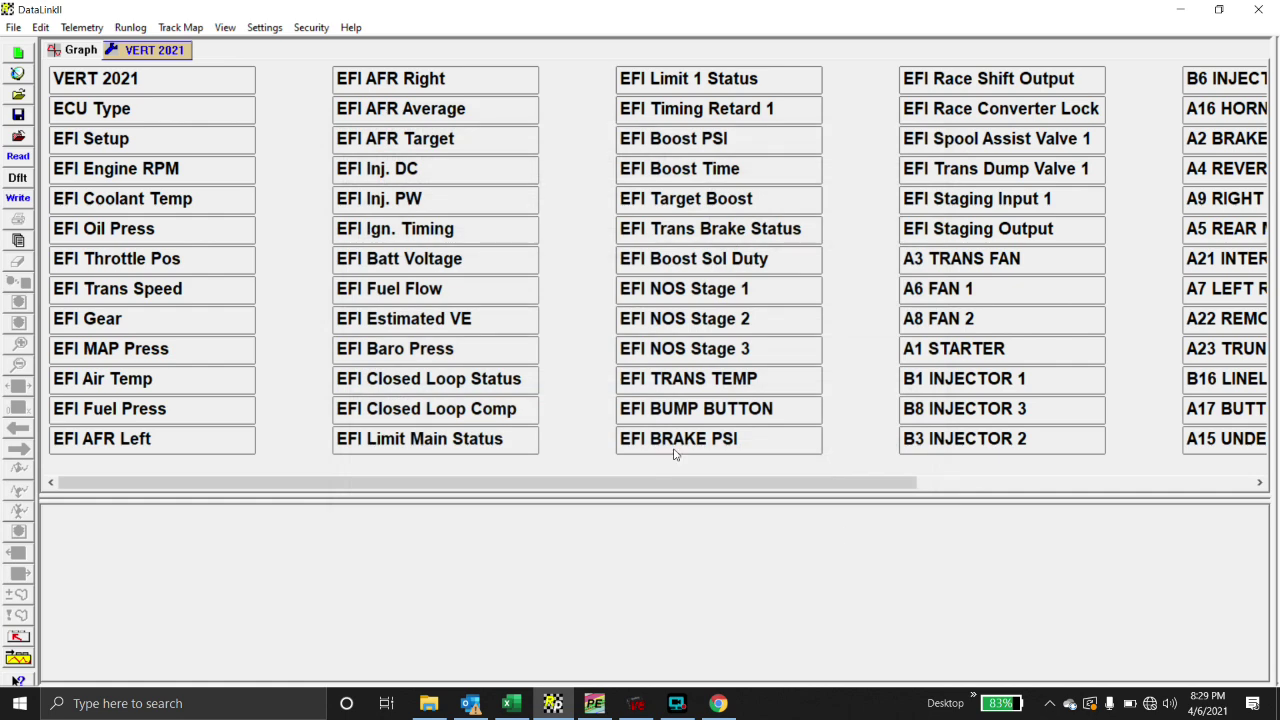
pyautogui.moveTo(680, 482); pyautogui.dragTo(1048, 466)
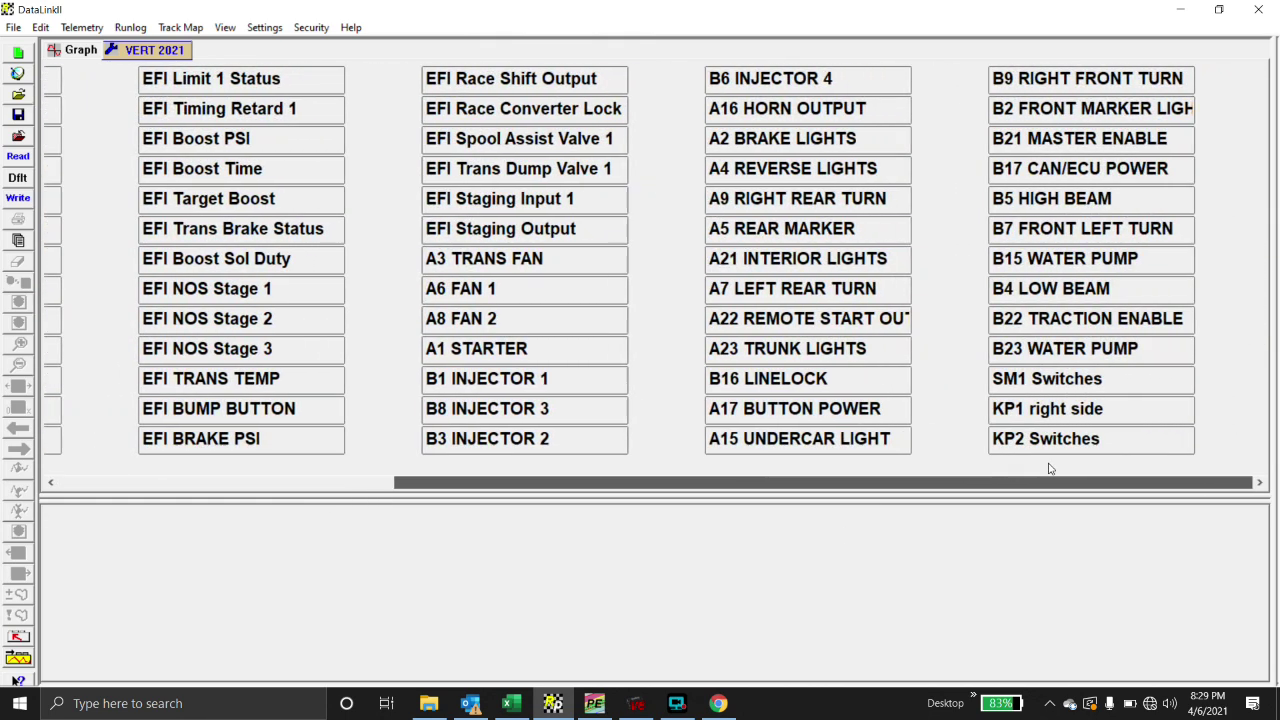
# - Review the A9 Right Rear Turn on-conditions, including the Boost Time threshold of 5, and accept both dialogs
pyautogui.click(757, 199)
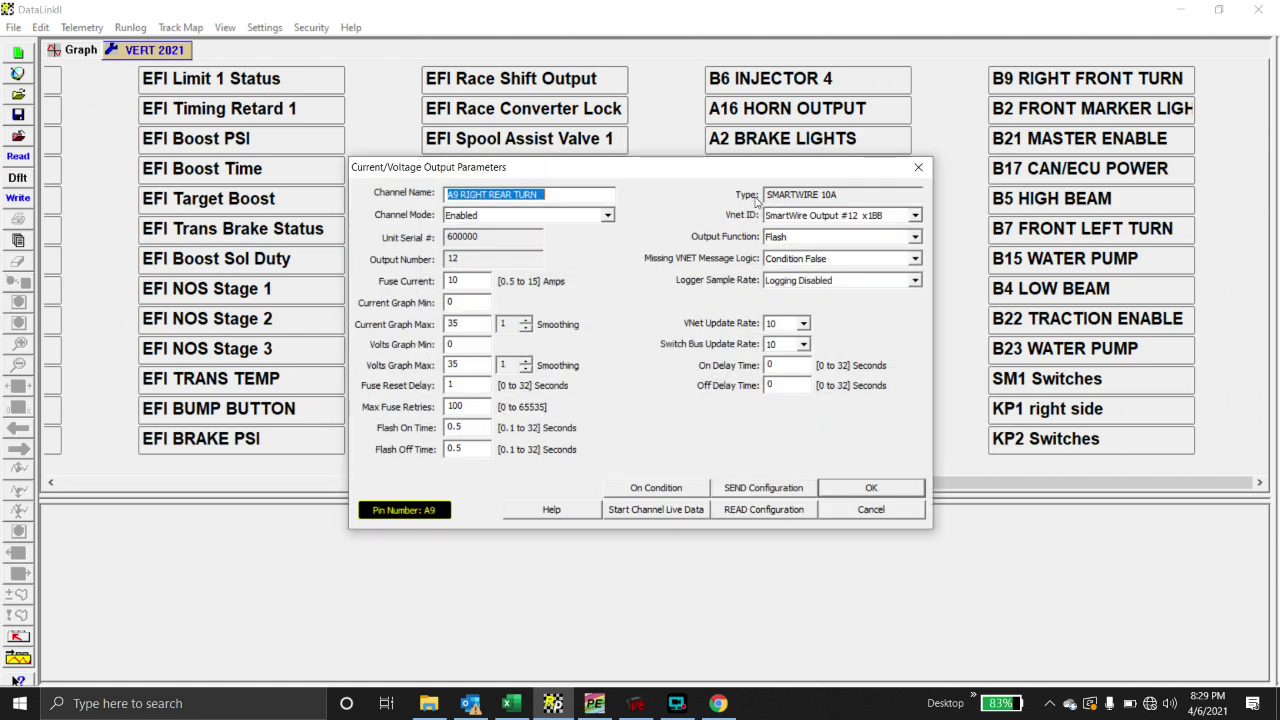
pyautogui.click(630, 487)
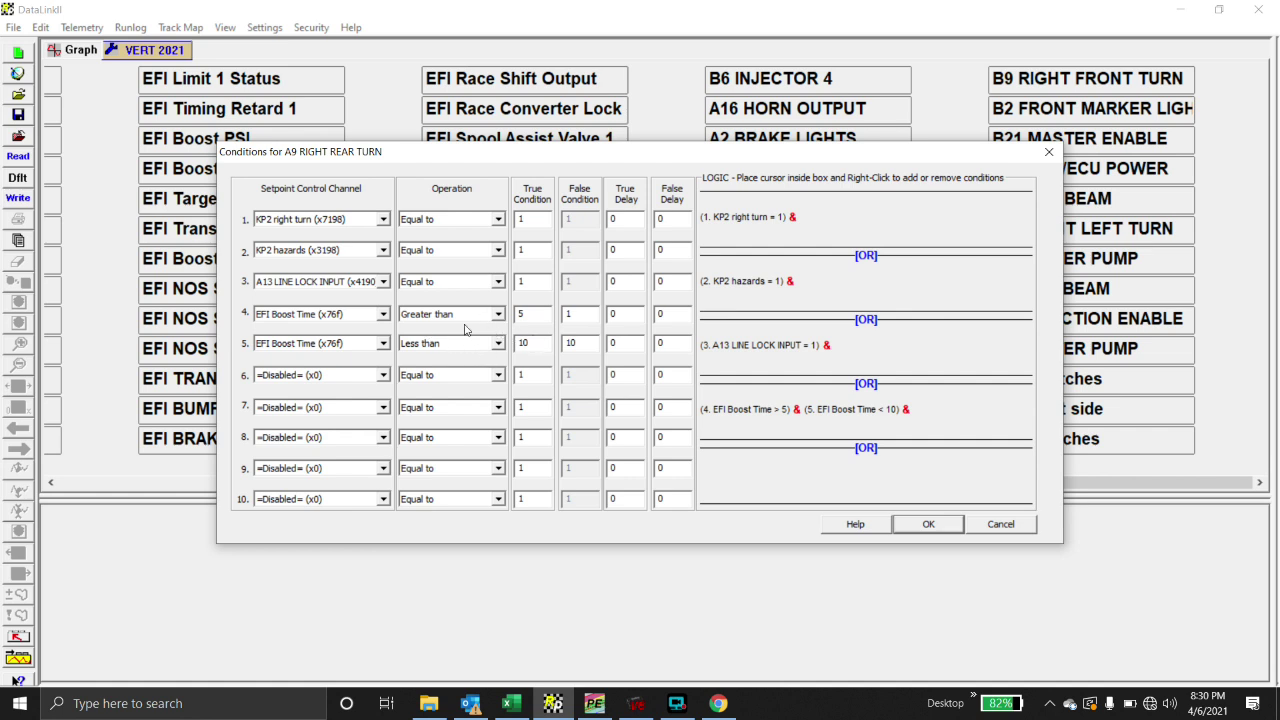
pyautogui.click(542, 317)
pyautogui.click(928, 524)
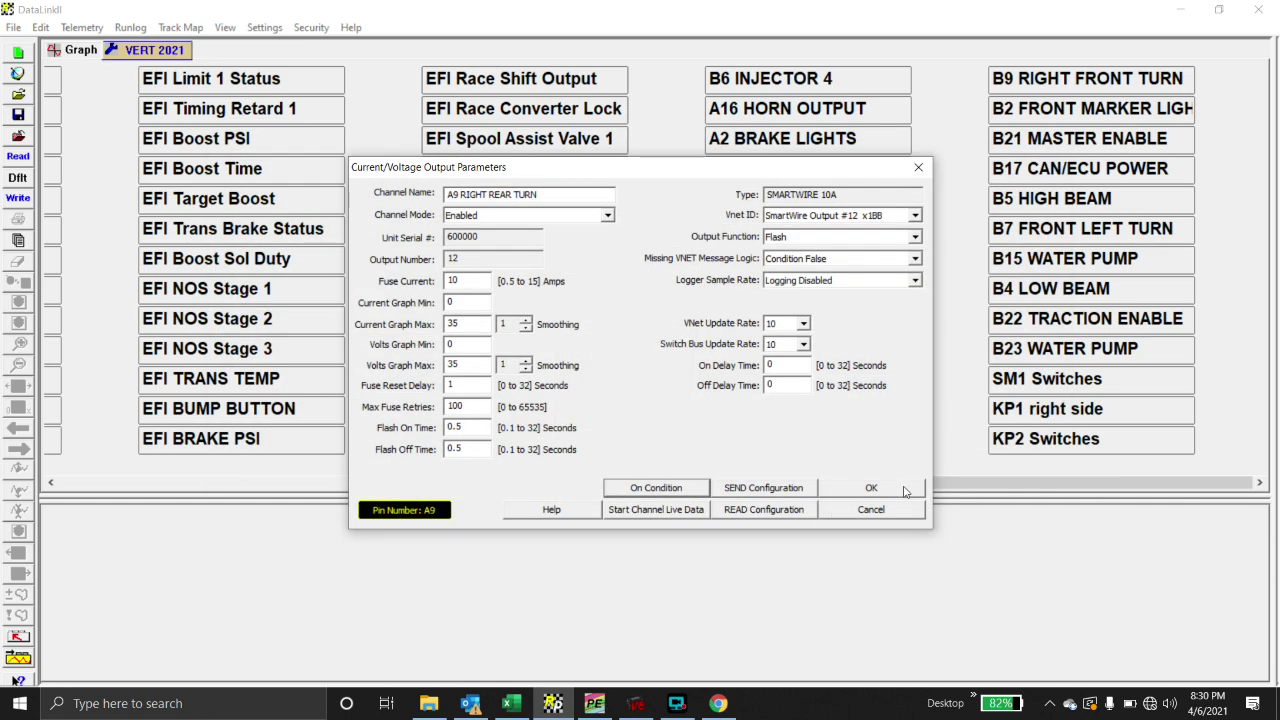
pyautogui.click(905, 491)
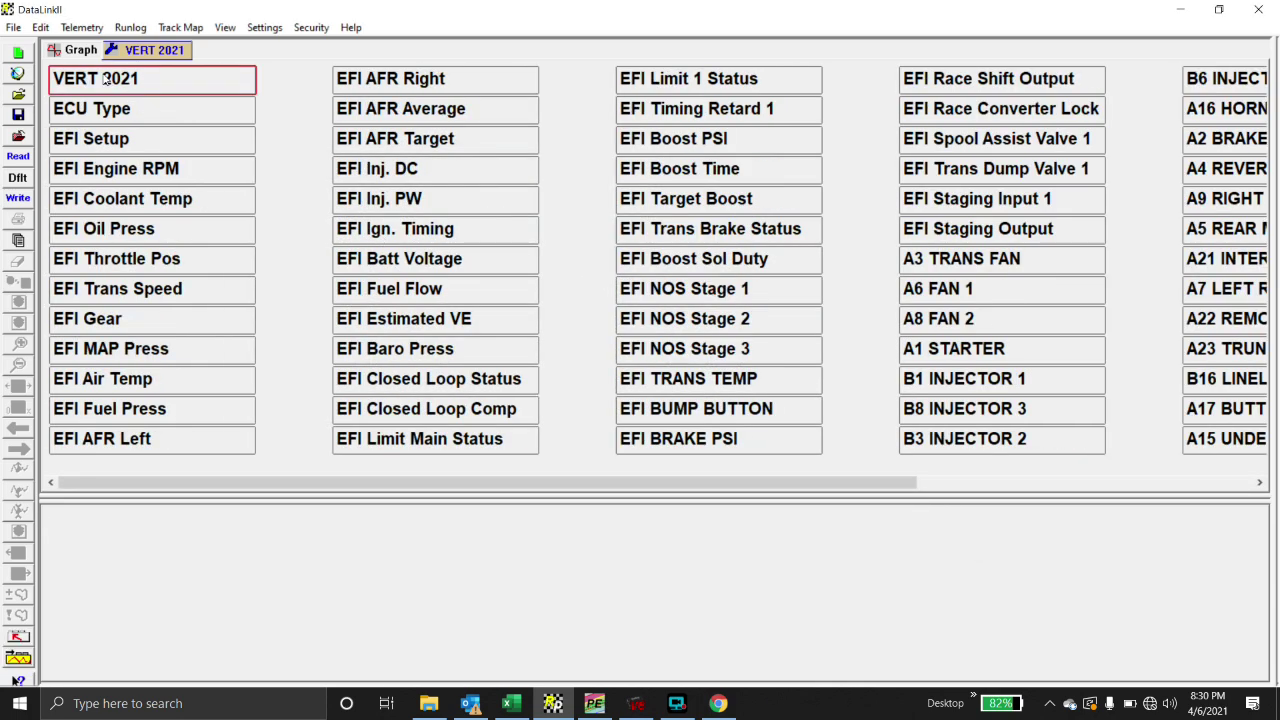
pyautogui.click(105, 80)
pyautogui.click(560, 543)
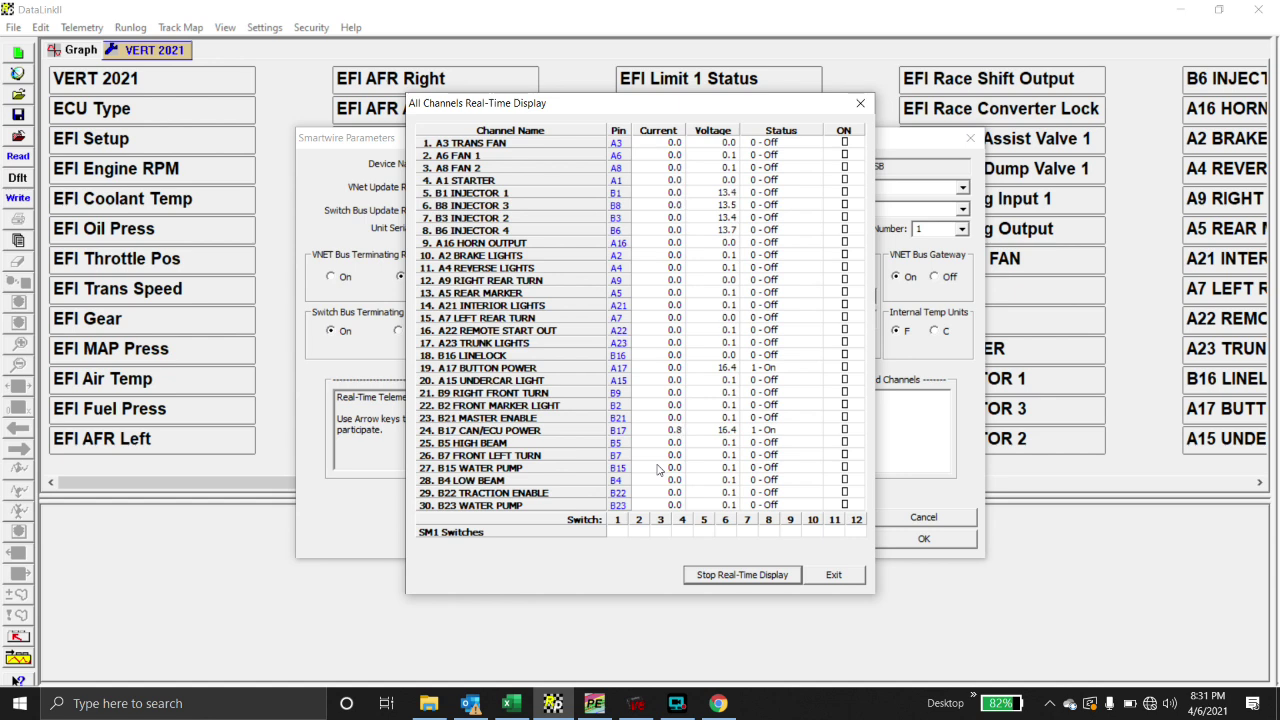
pyautogui.click(636, 703)
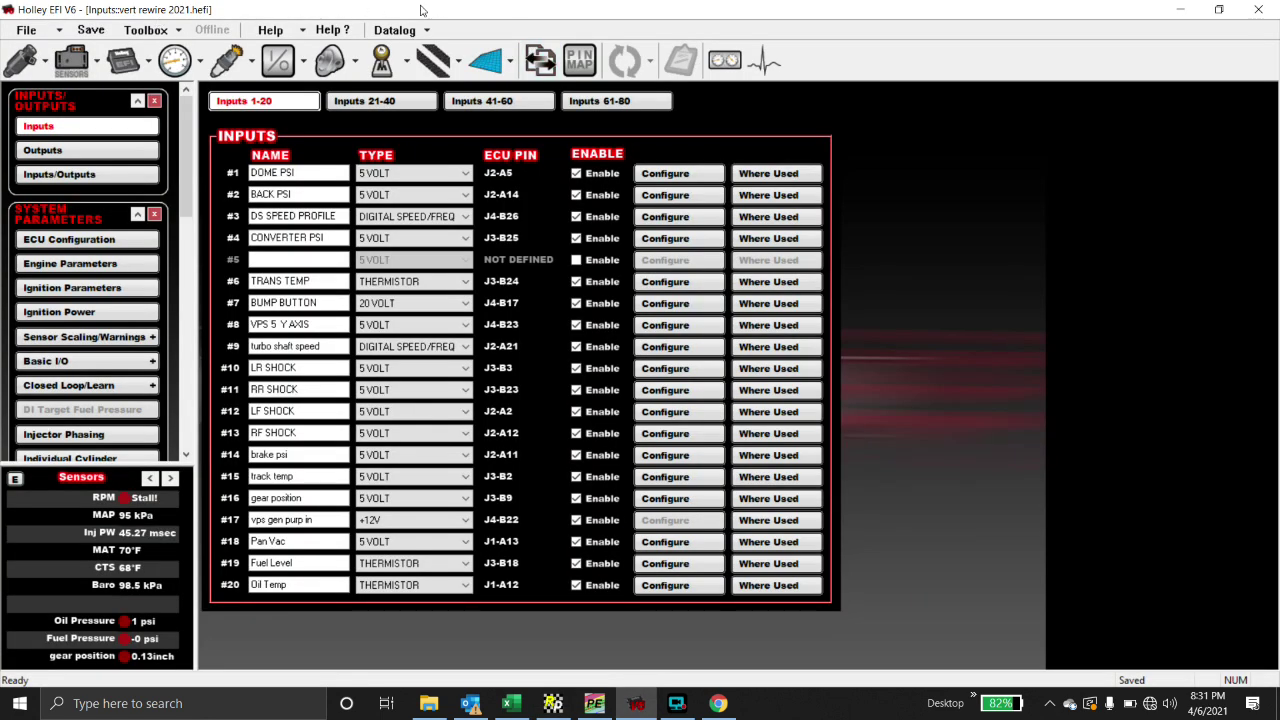
pyautogui.click(553, 703)
pyautogui.click(553, 703)
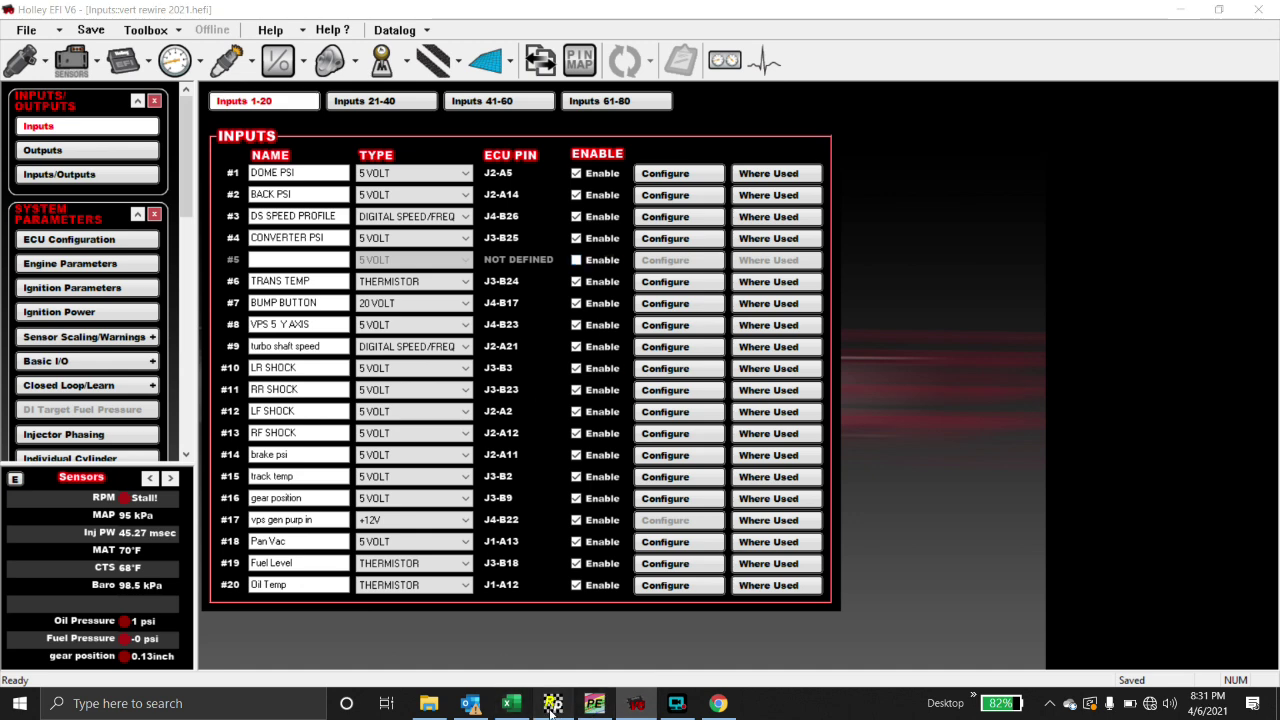
pyautogui.click(741, 580)
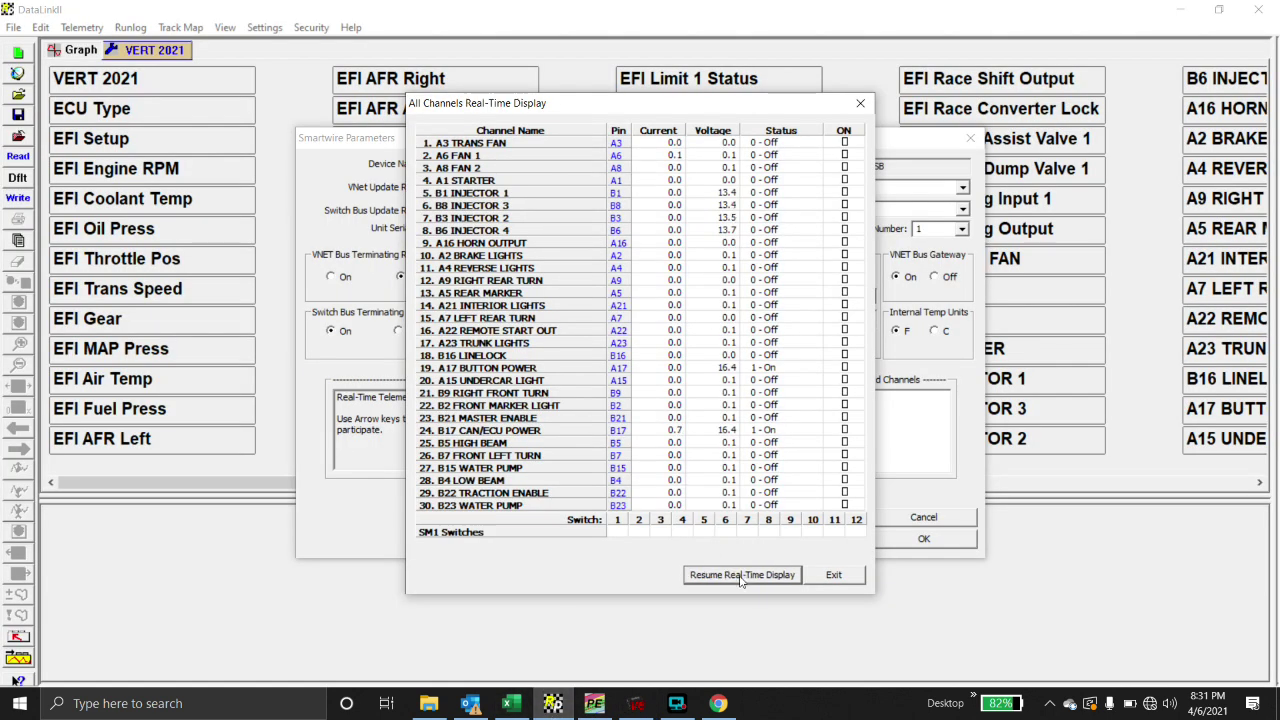
pyautogui.click(764, 577)
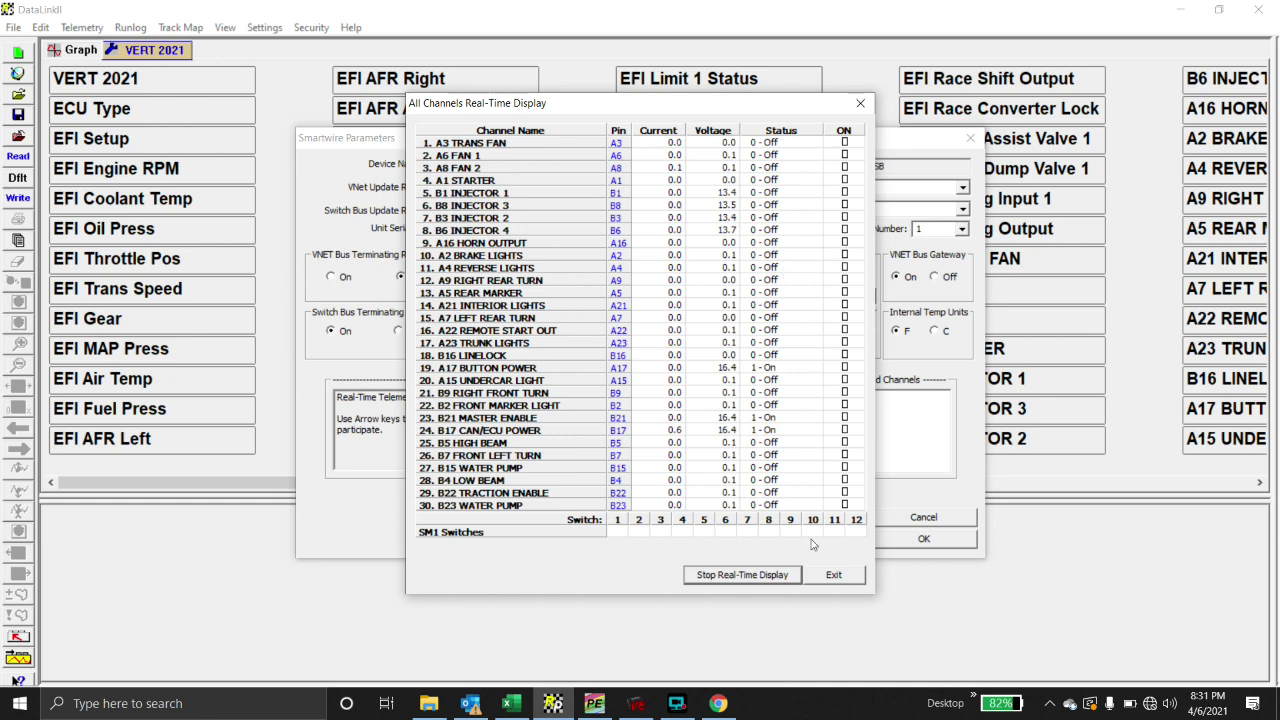
pyautogui.click(762, 577)
pyautogui.click(815, 574)
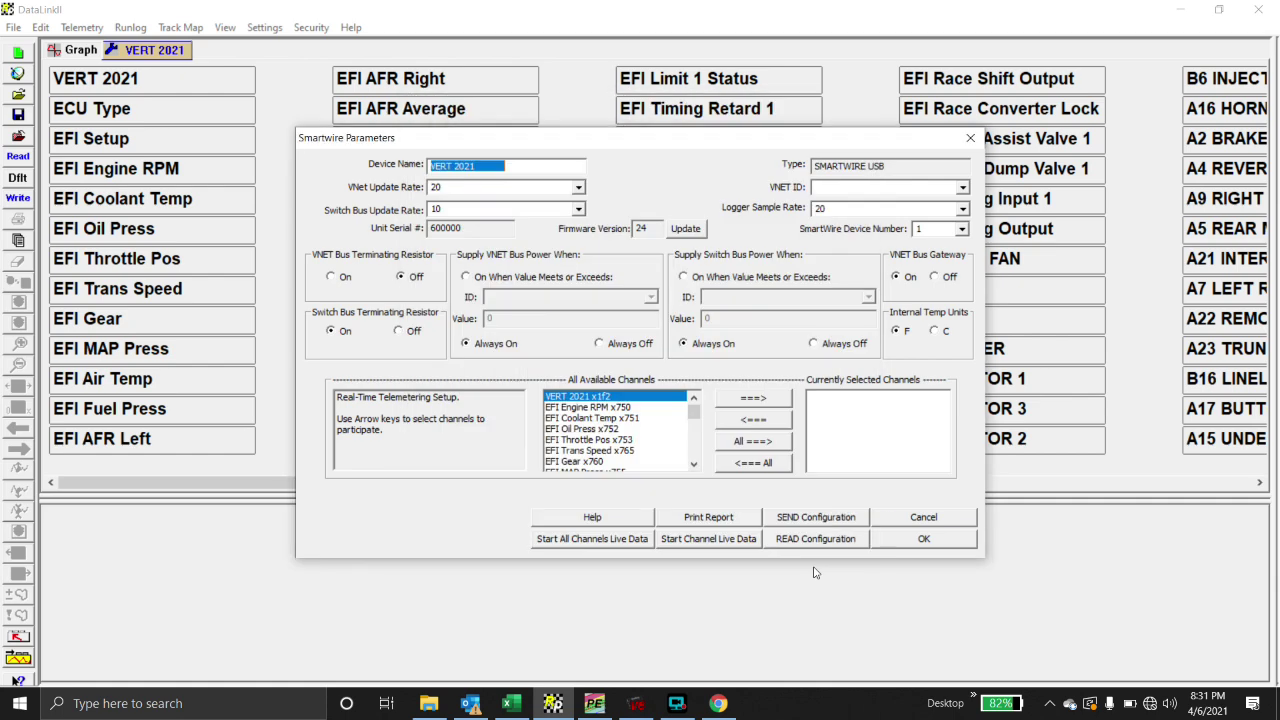
pyautogui.click(912, 539)
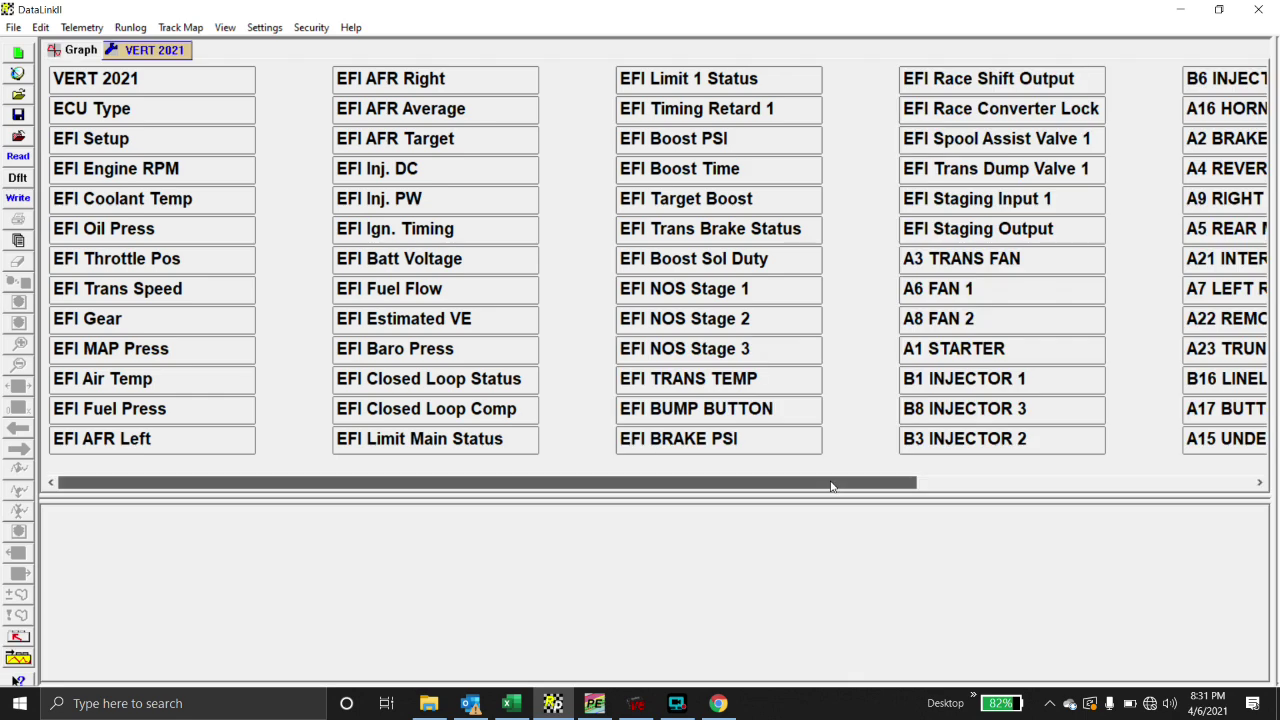
# - Open the EFI Staging Output channel's VNET Input Channel Parameters
pyautogui.moveTo(830, 485)
pyautogui.mouseDown()
pyautogui.moveTo(951, 509)
pyautogui.moveTo(844, 500)
pyautogui.mouseUp()
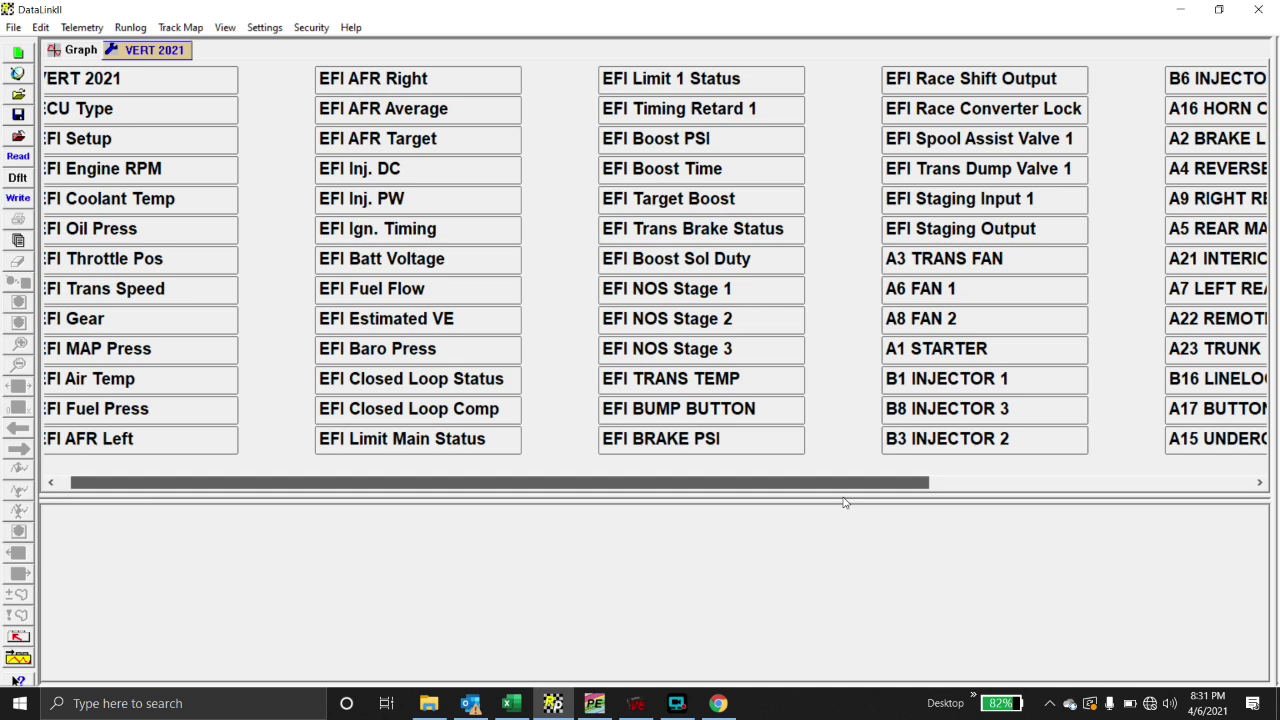
pyautogui.moveTo(655, 447); pyautogui.dragTo(421, 391)
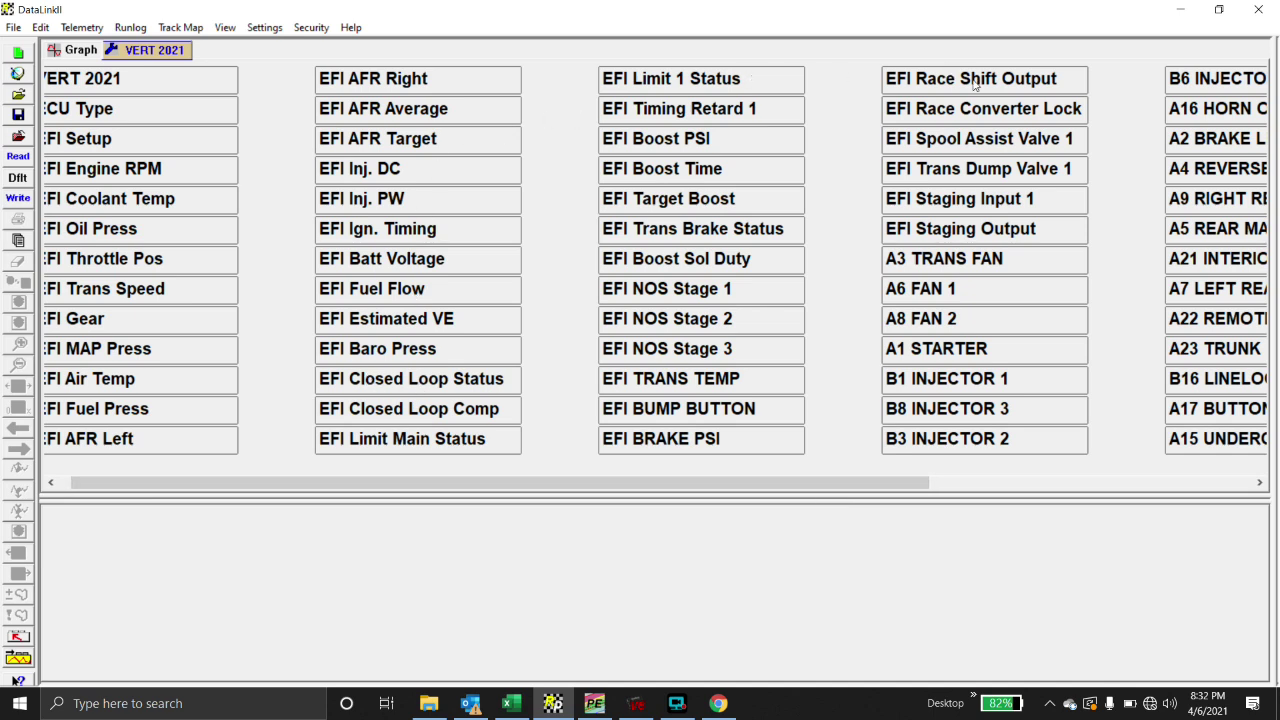
pyautogui.click(912, 234)
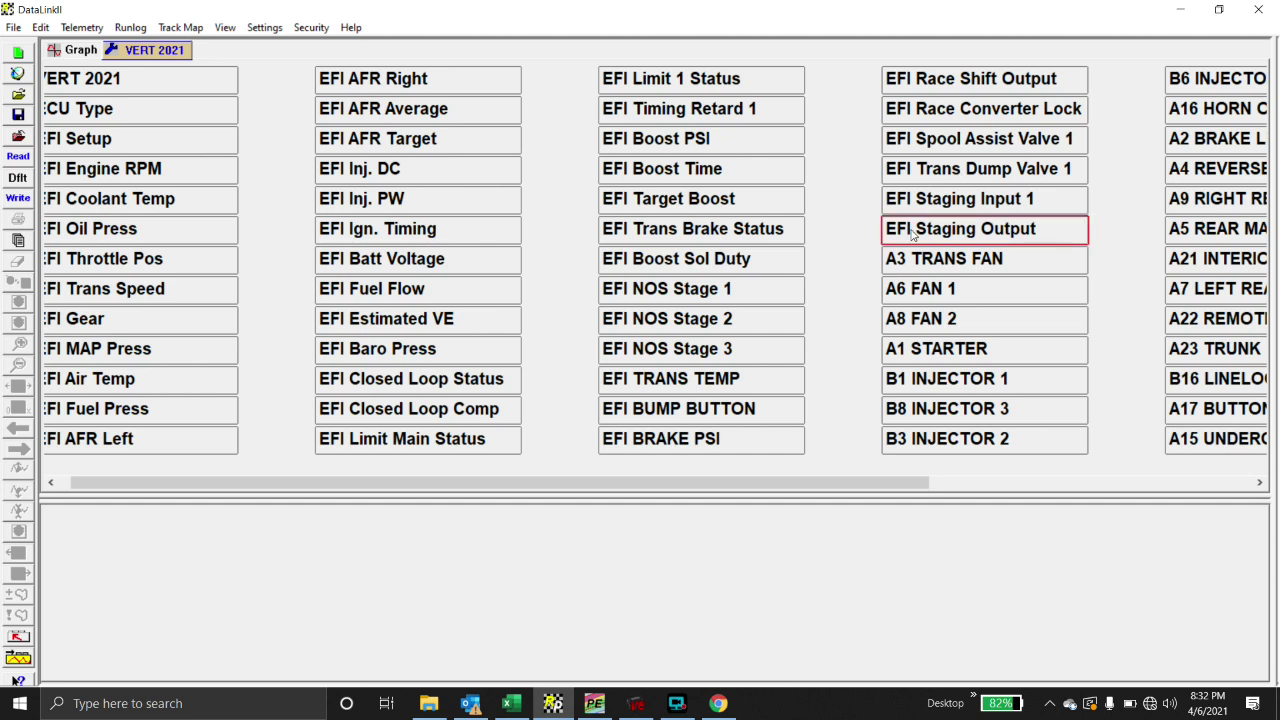
pyautogui.doubleClick(912, 232)
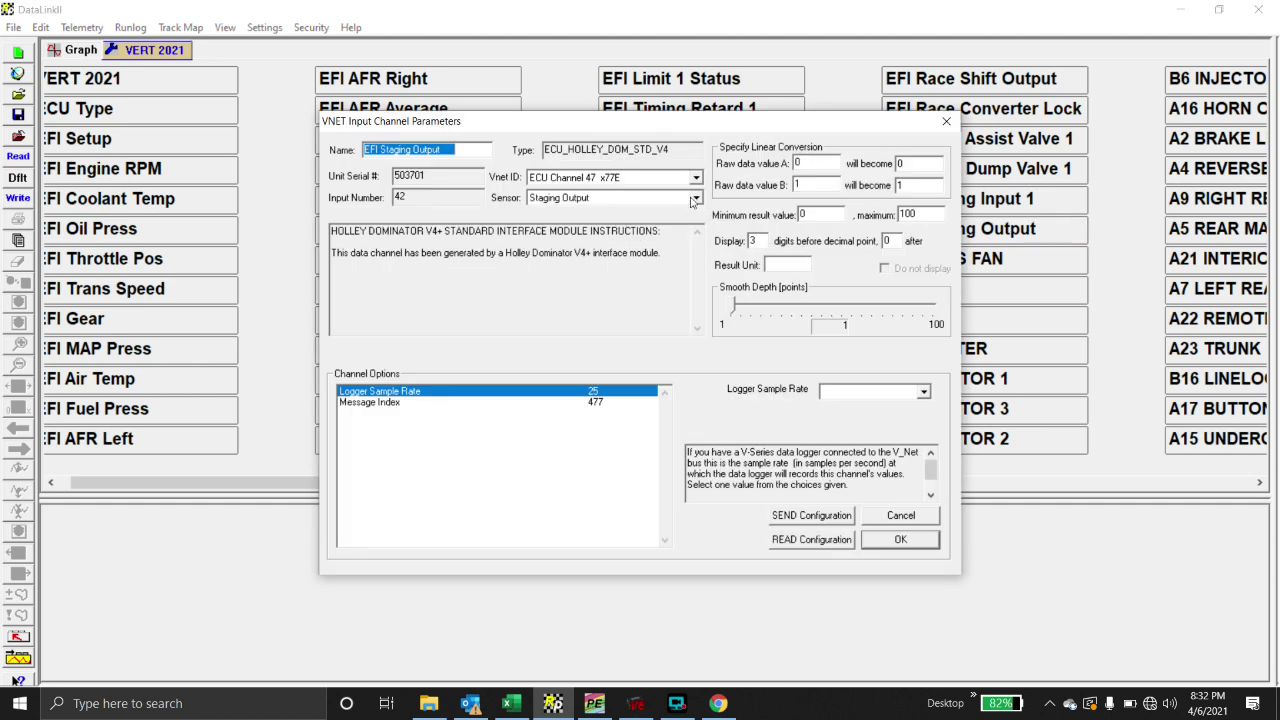
# - Check Holley EFI Input #16, the gear position 5 VOLT input on pin J3-B9
pyautogui.click(636, 703)
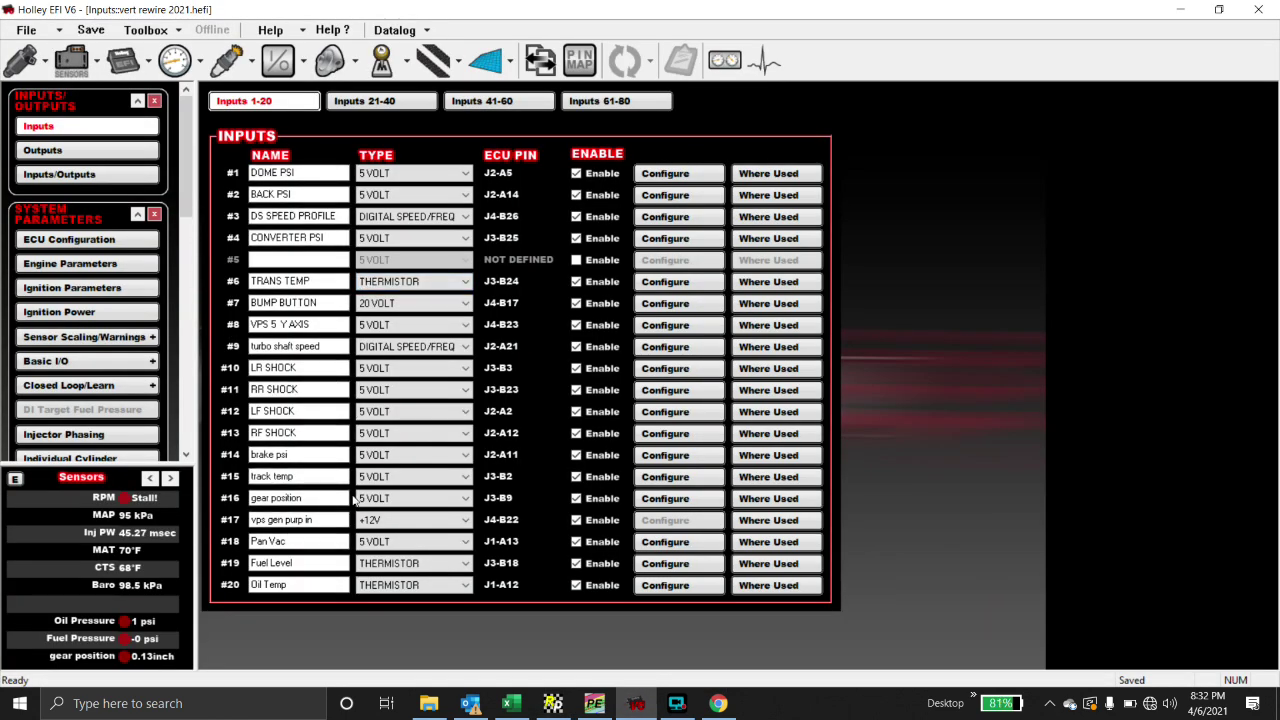
pyautogui.click(657, 499)
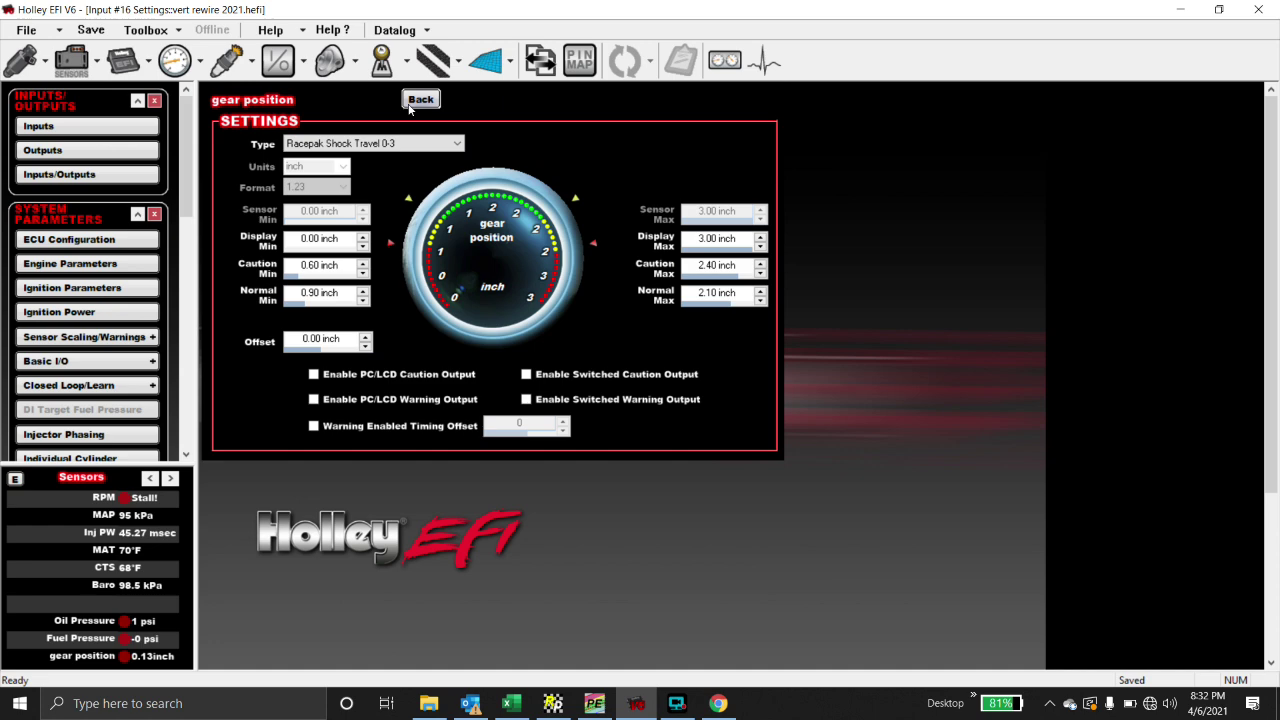
pyautogui.click(553, 703)
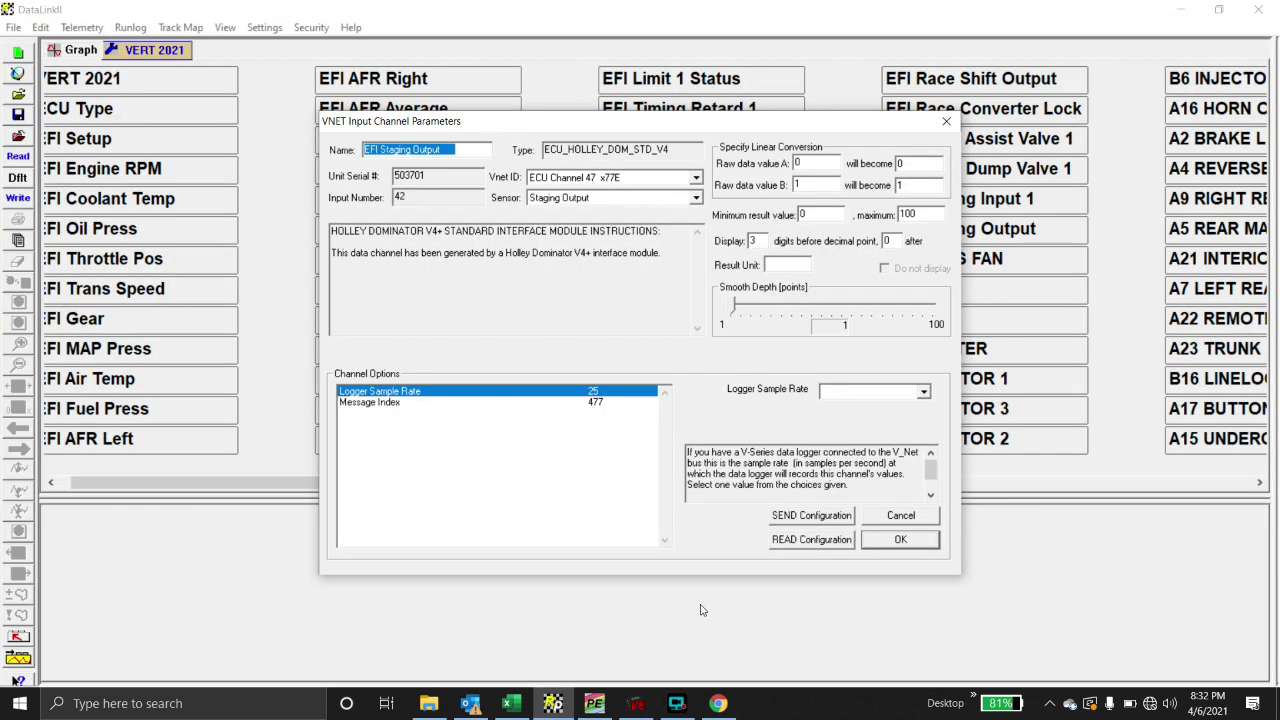
pyautogui.click(640, 703)
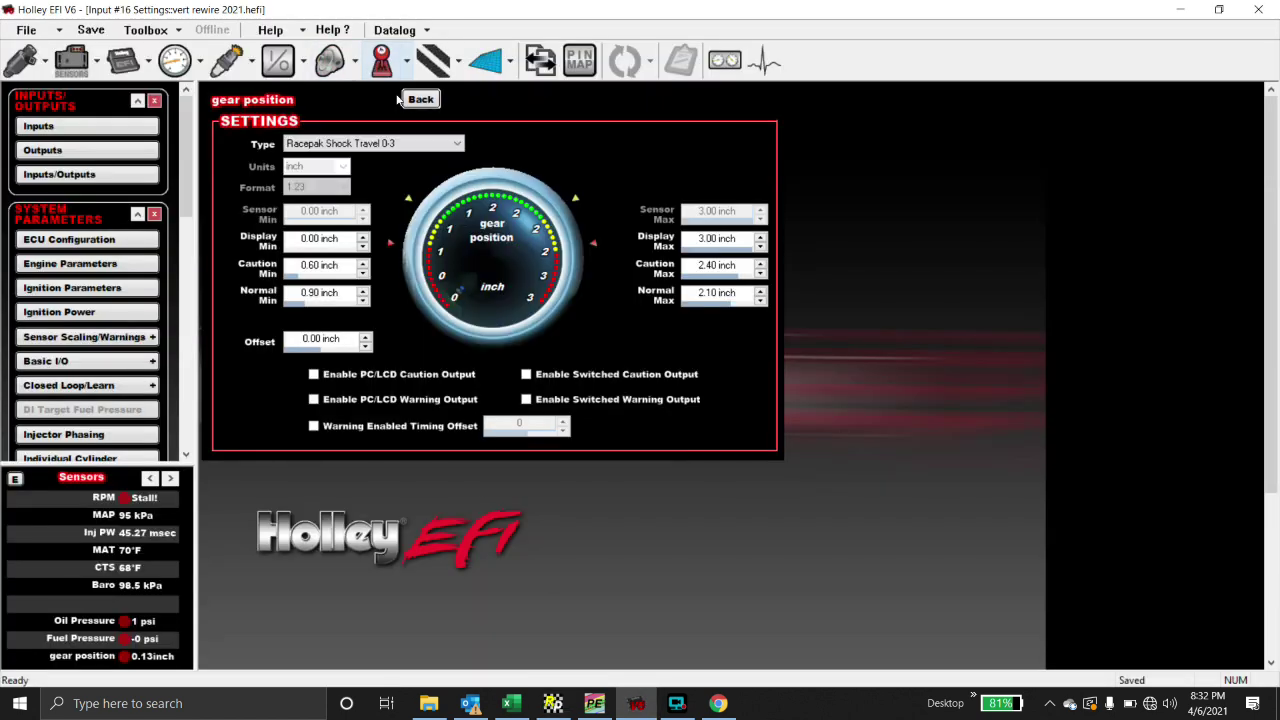
pyautogui.click(413, 102)
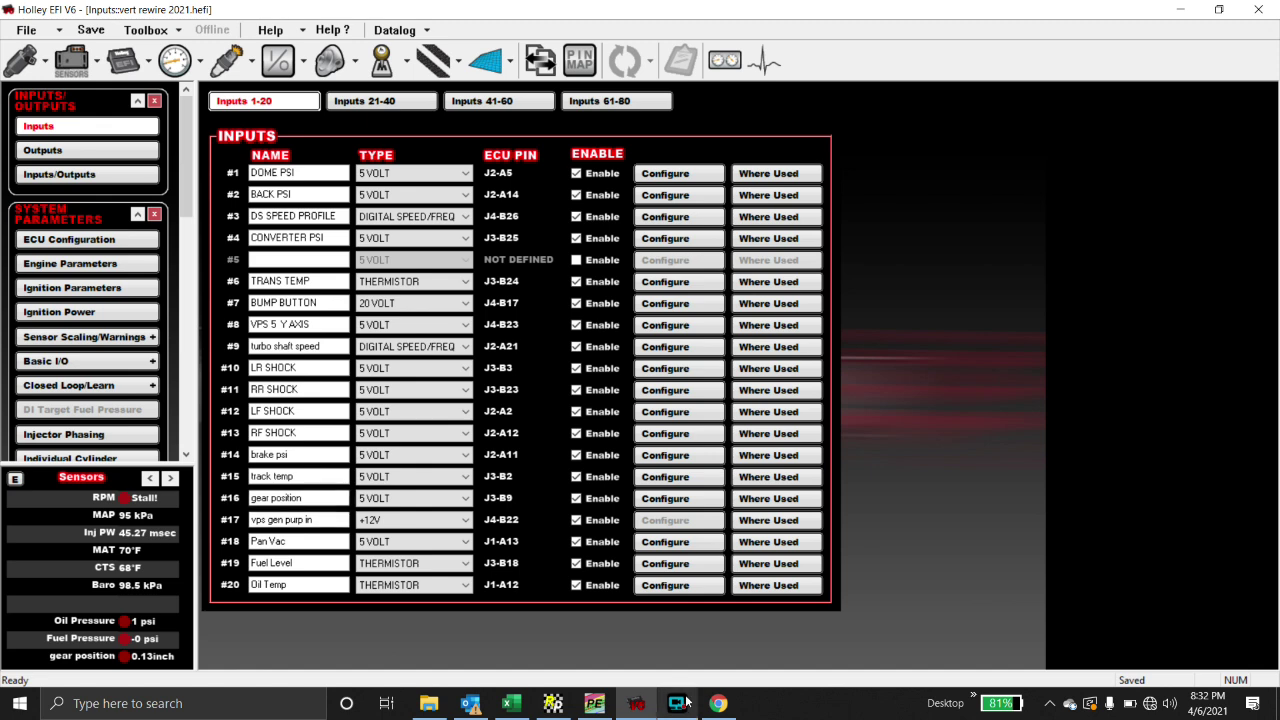
# - Set the channel's sensor source to IO Input 16
pyautogui.click(553, 703)
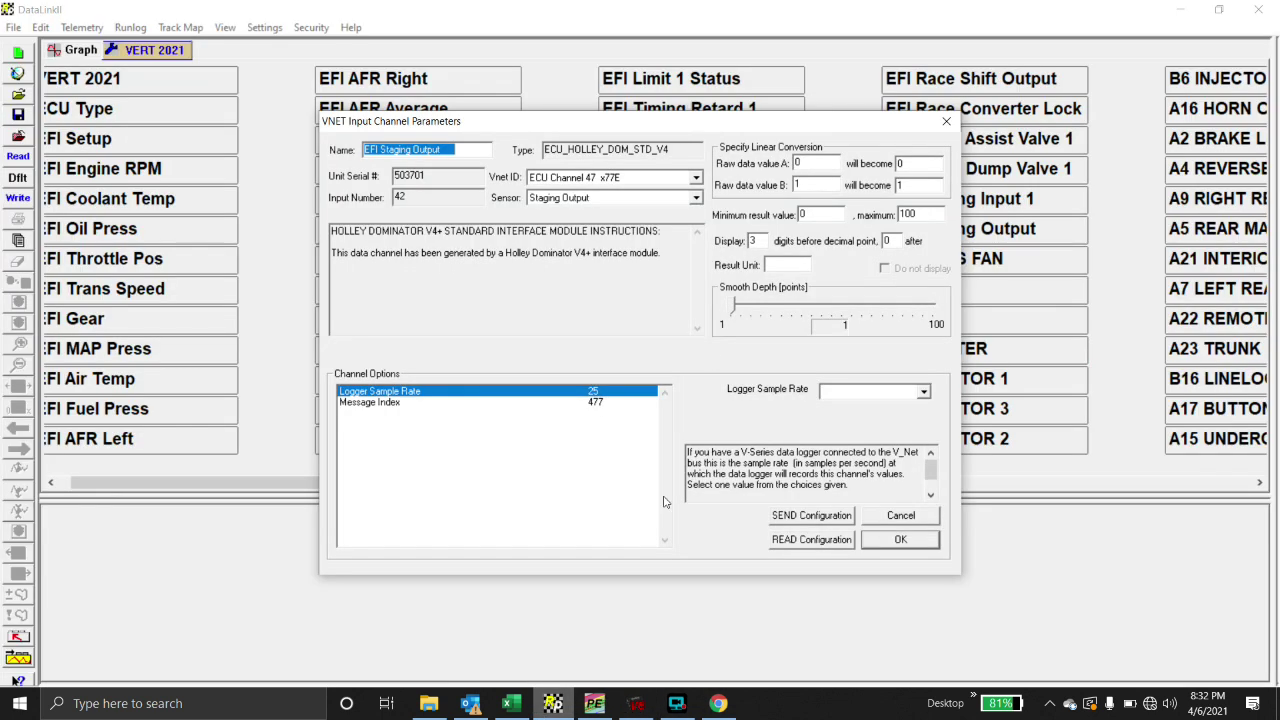
pyautogui.click(694, 198)
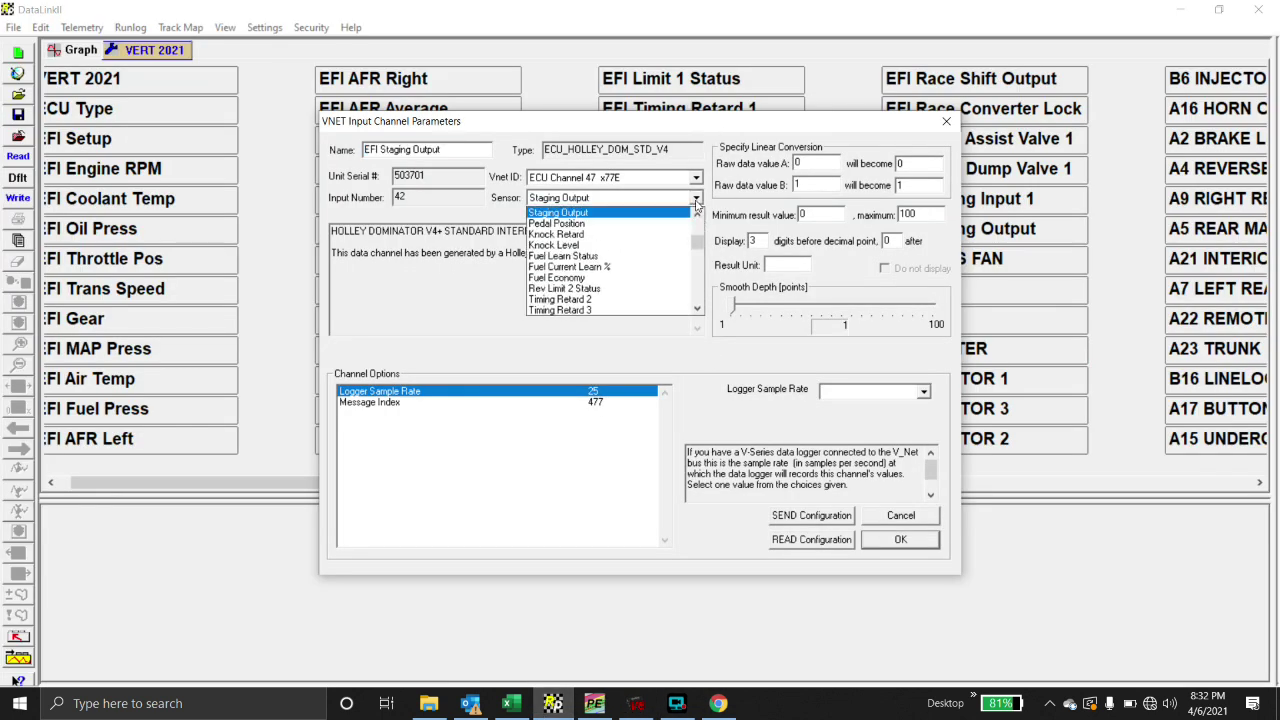
pyautogui.moveTo(703, 246)
pyautogui.mouseDown()
pyautogui.moveTo(698, 280)
pyautogui.moveTo(699, 268)
pyautogui.mouseUp()
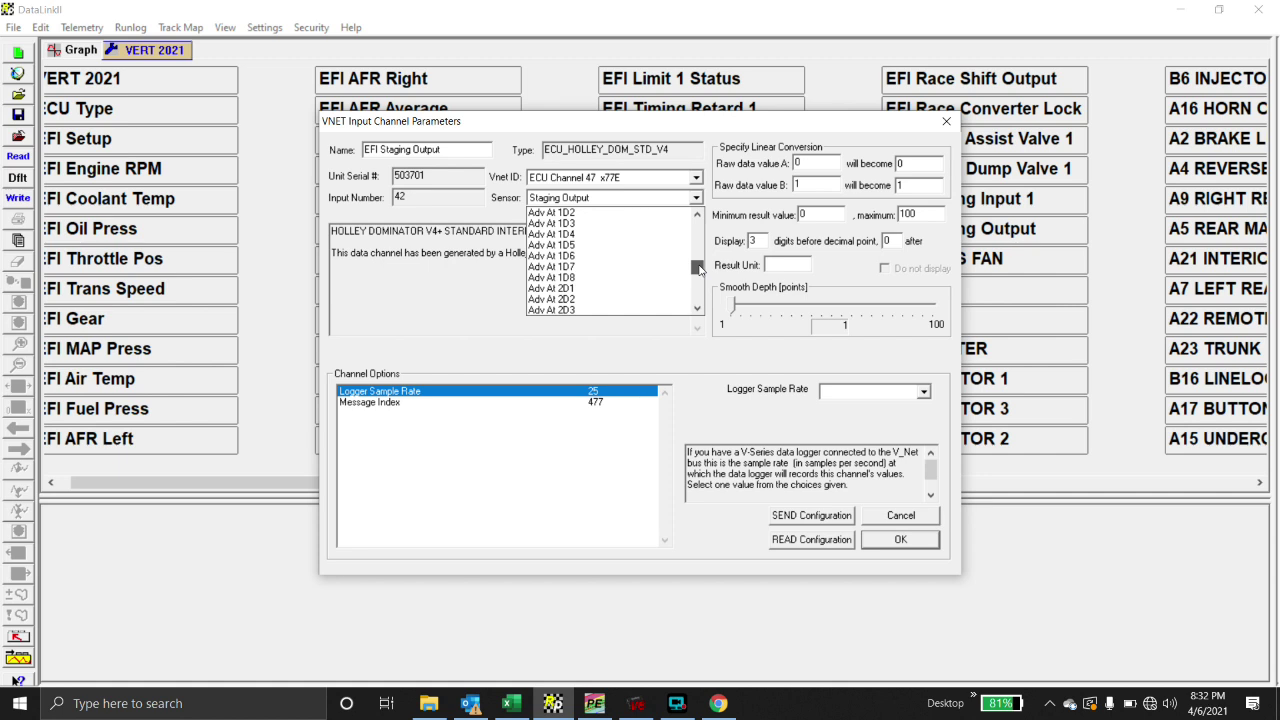
pyautogui.moveTo(699, 268); pyautogui.dragTo(699, 312)
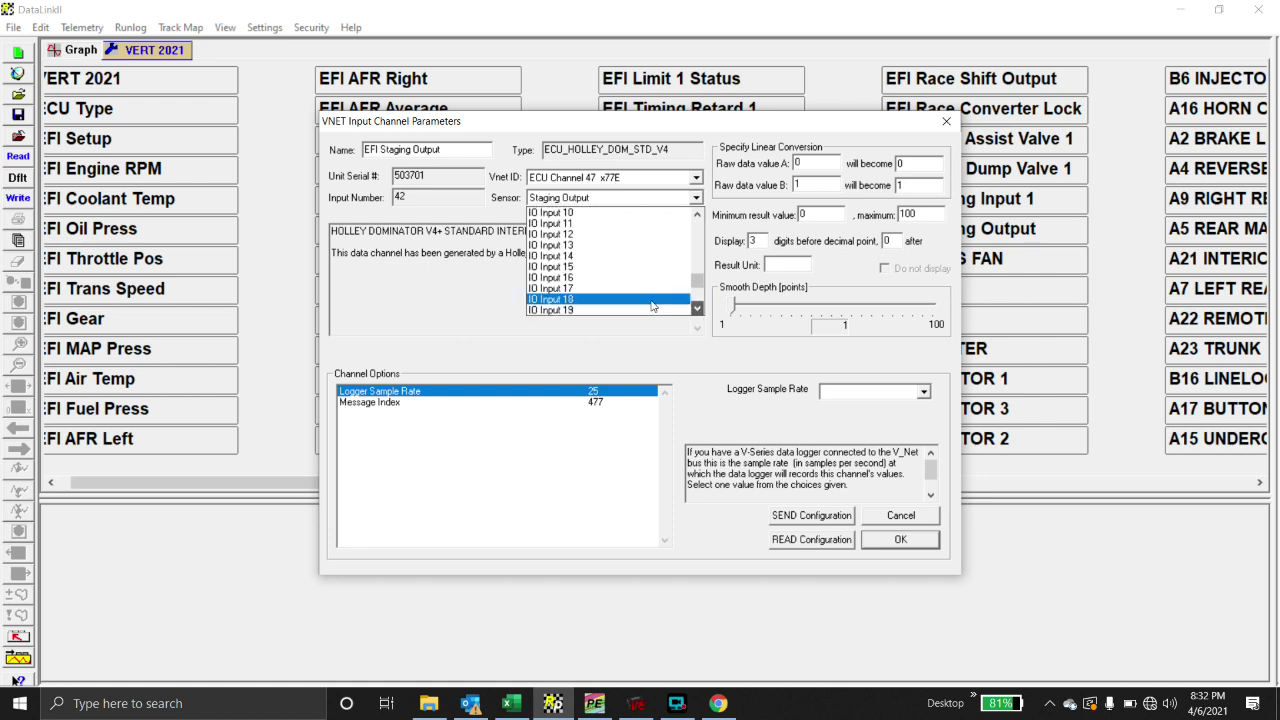
pyautogui.click(541, 278)
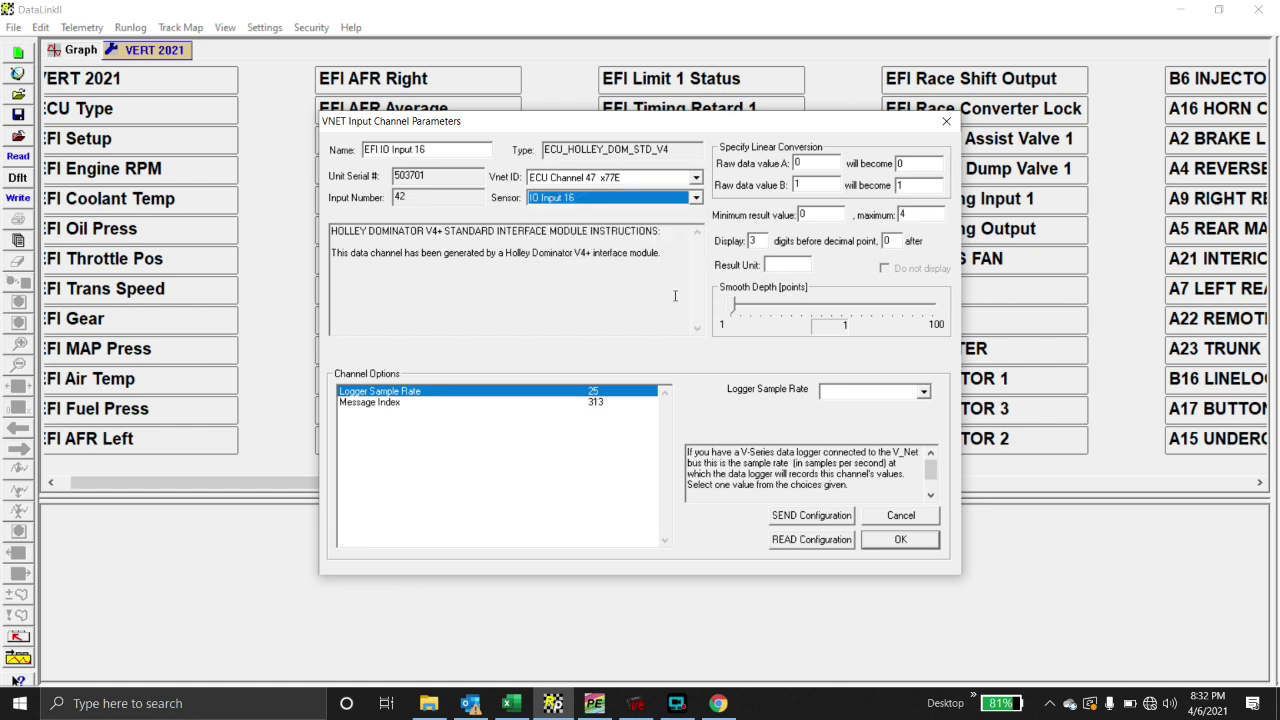
# - Set the range maximum to 3, the result unit to inch, and rename the channel 'EFI Gear Position'
pyautogui.click(819, 216)
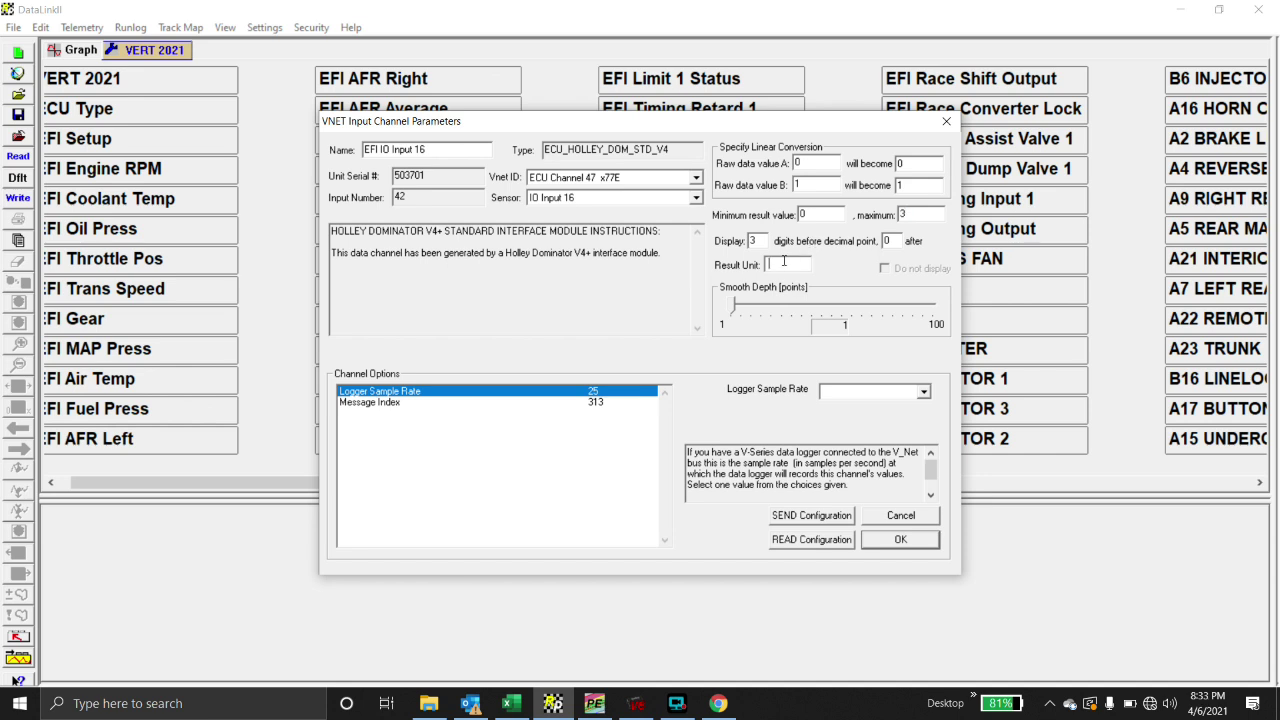
pyautogui.write('in')
pyautogui.press('BackSpace')
pyautogui.press('BackSpace')
pyautogui.press('BackSpace')
pyautogui.press('BackSpace')
pyautogui.press('BackSpace')
pyautogui.press('BackSpace')
pyautogui.press('BackSpace')
pyautogui.press('BackSpace')
pyautogui.write('osition')
# - Send the EFI Gear Position configuration to the device and accept the channel settings
pyautogui.click(815, 516)
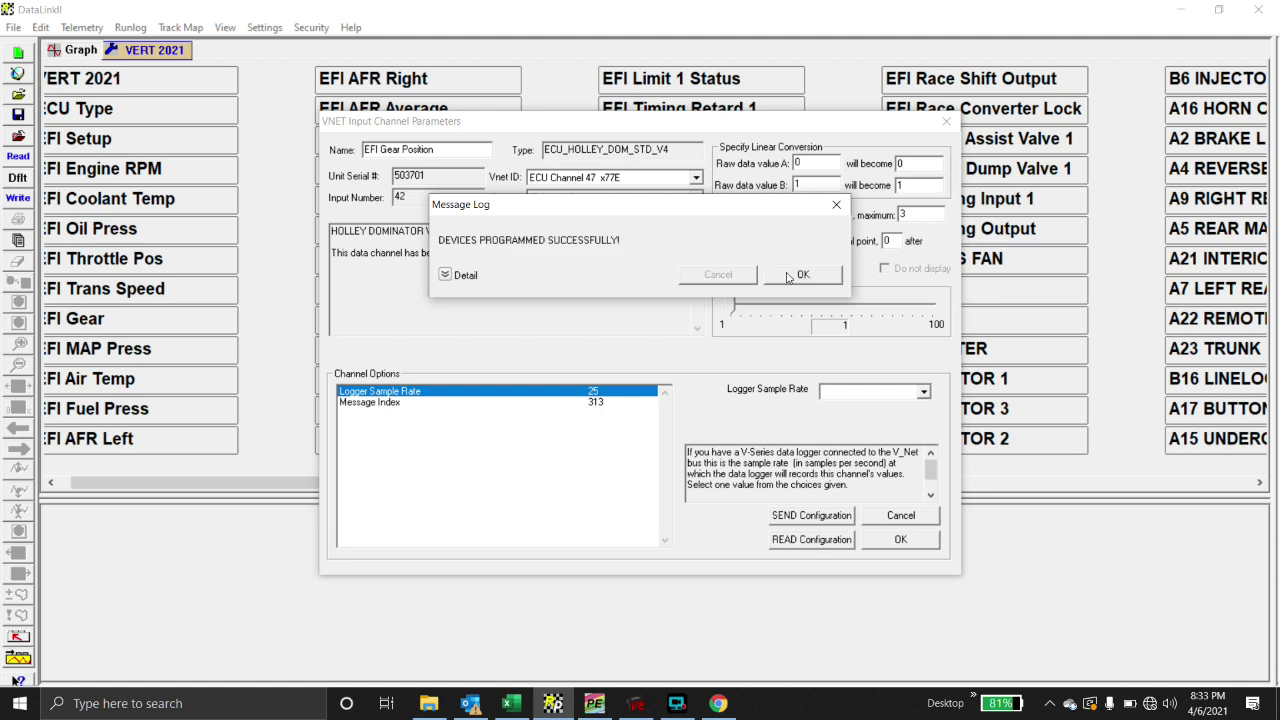
pyautogui.click(790, 276)
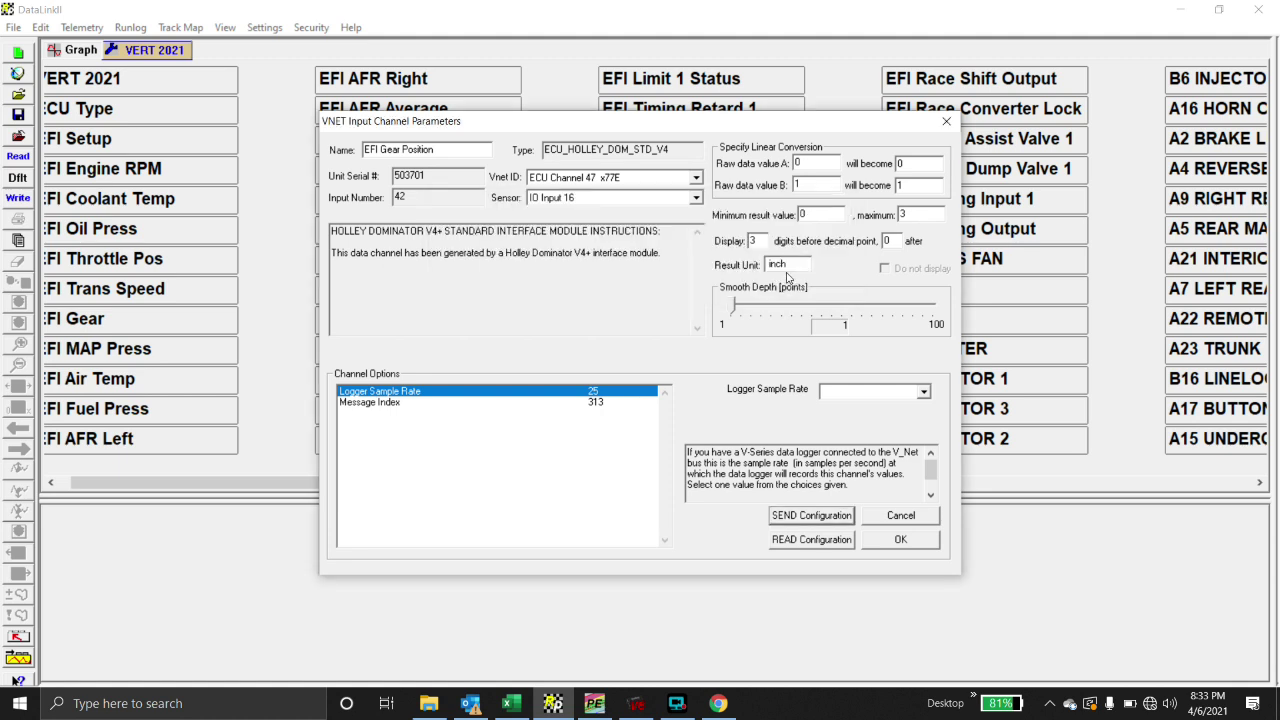
pyautogui.click(897, 540)
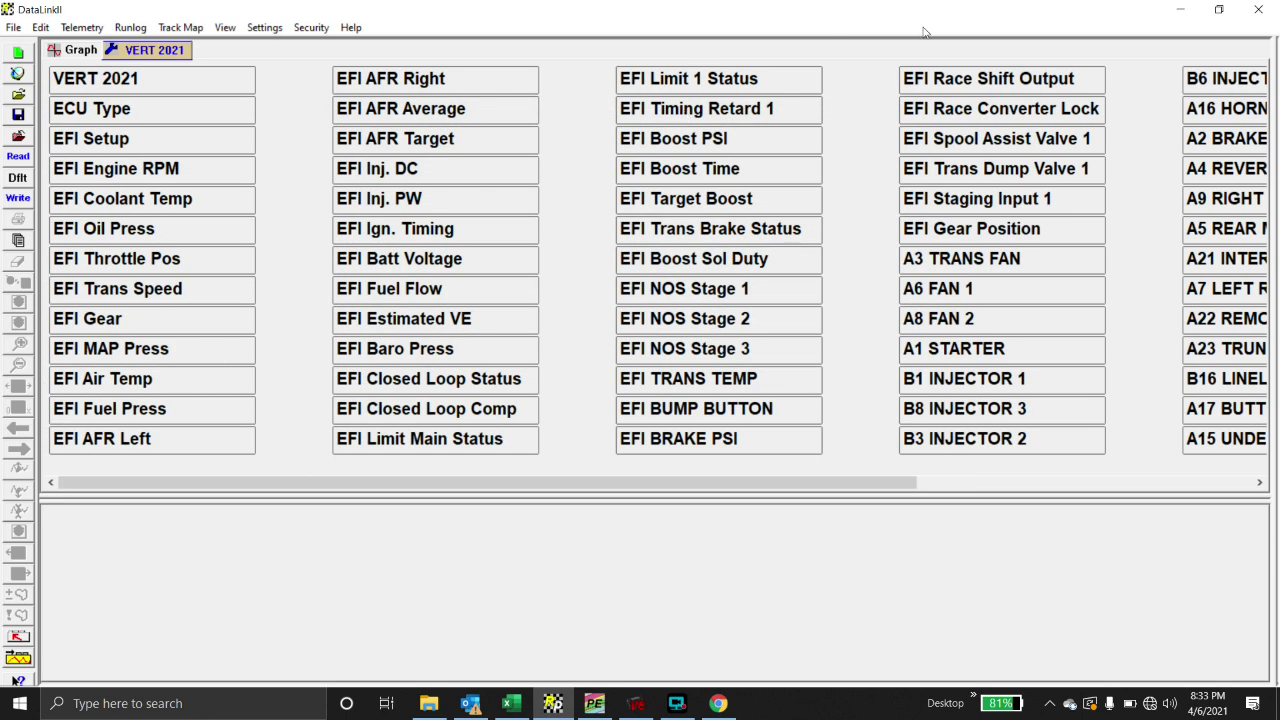
# - Open the A3 TRANS FAN output's On Condition settings
pyautogui.click(967, 229)
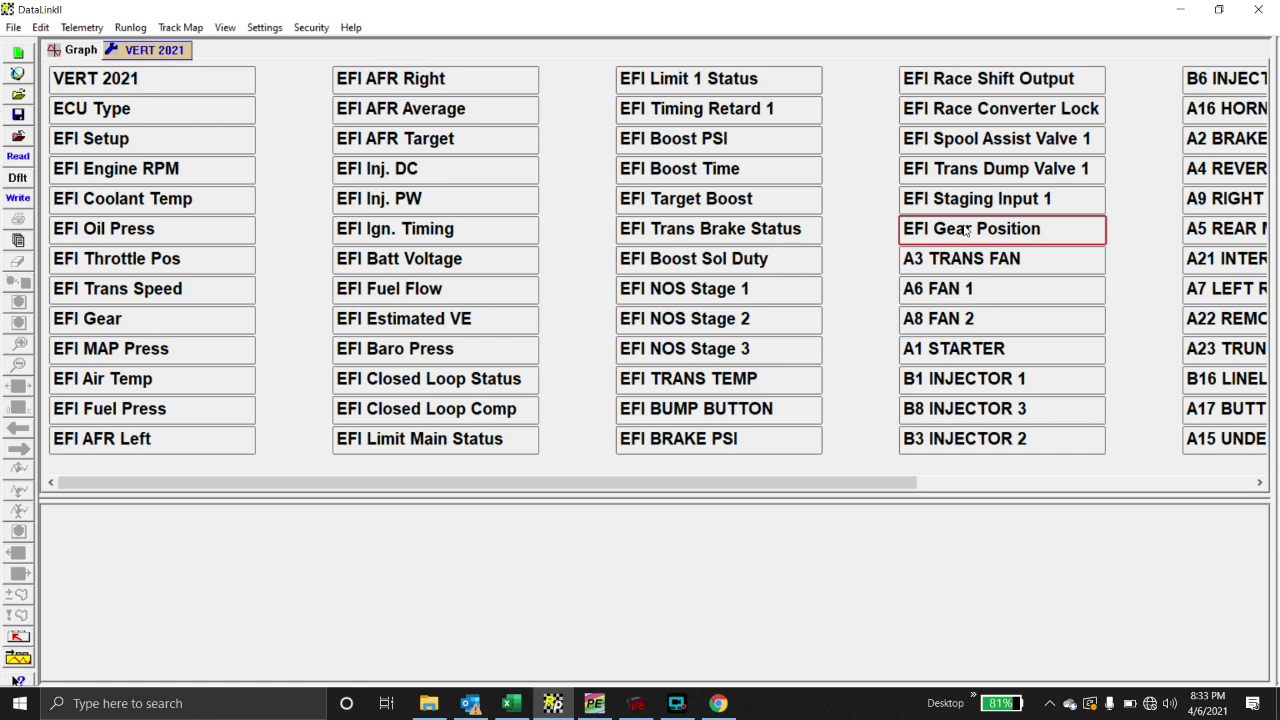
pyautogui.moveTo(779, 490); pyautogui.dragTo(1020, 458)
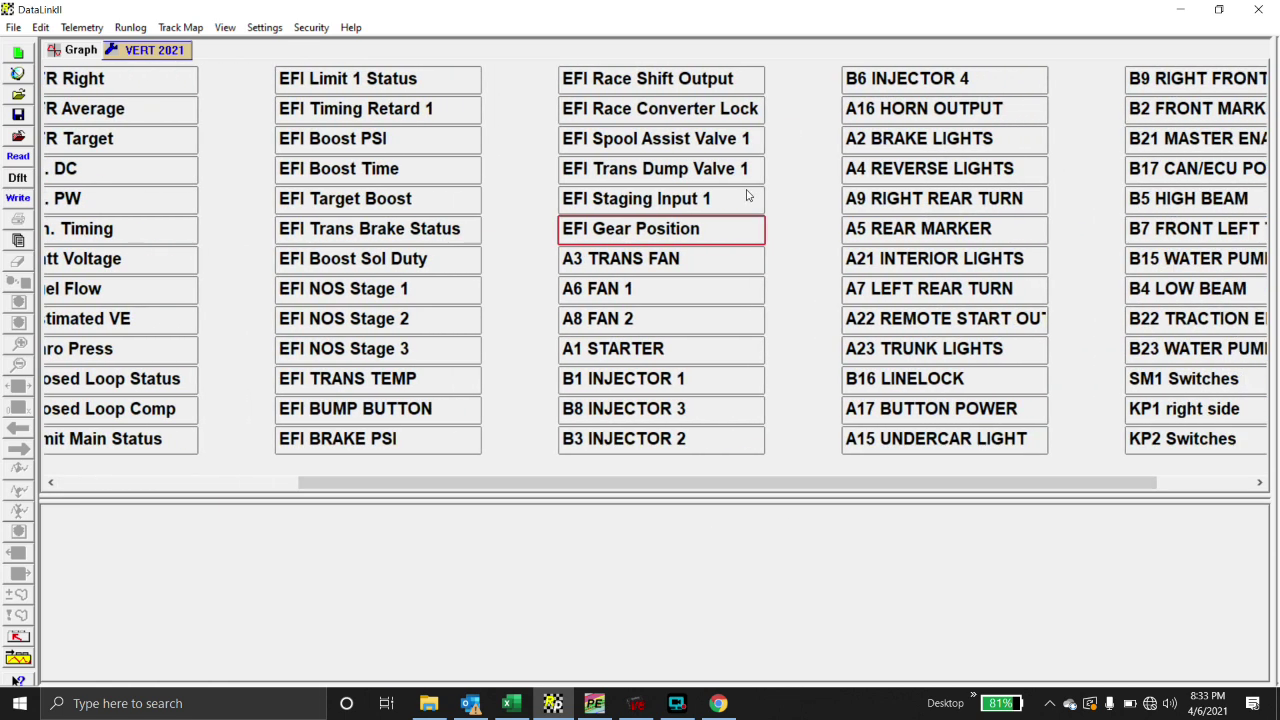
pyautogui.doubleClick(607, 268)
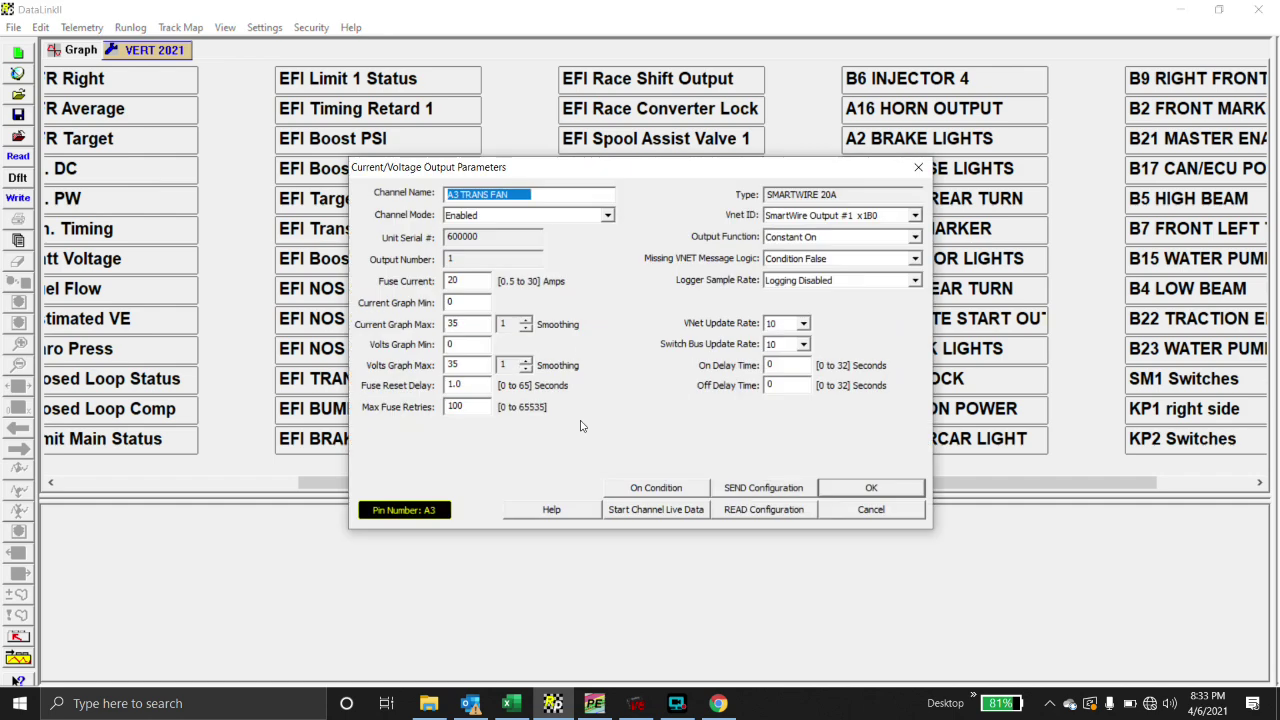
pyautogui.click(650, 488)
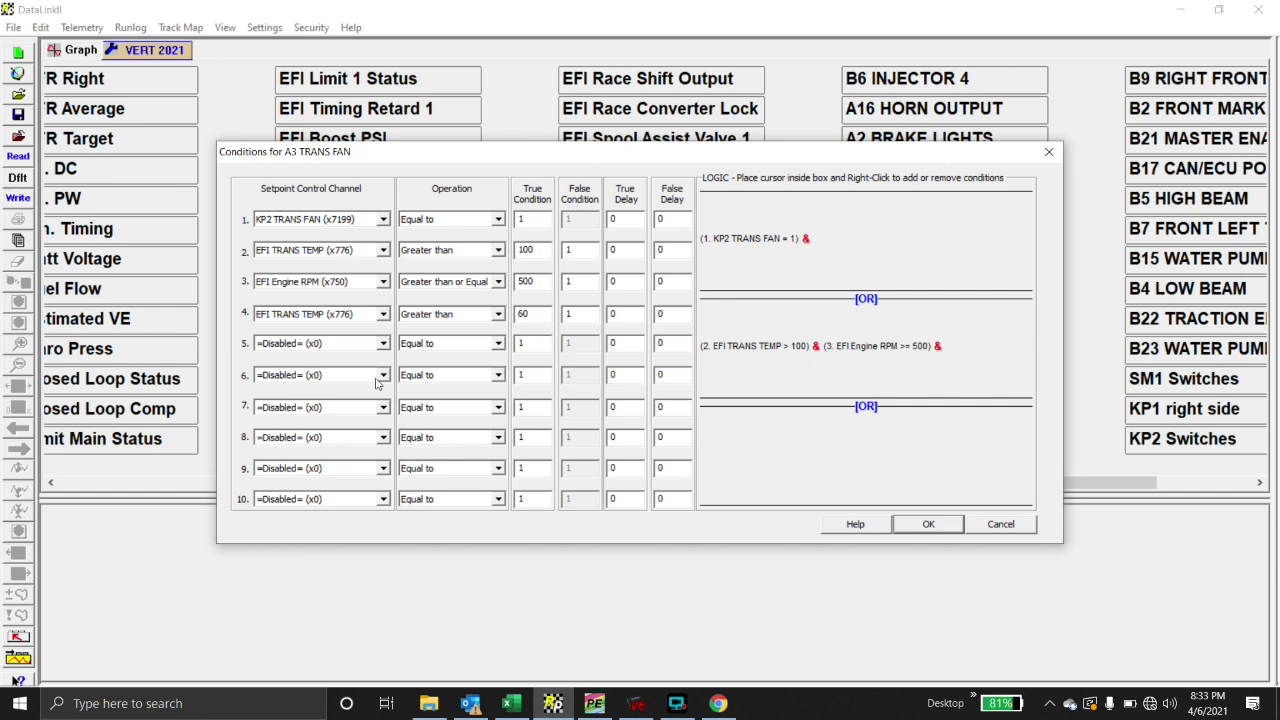
# - Set condition row 5 to EFI Gear Position greater than or equal to 1.4
pyautogui.click(383, 344)
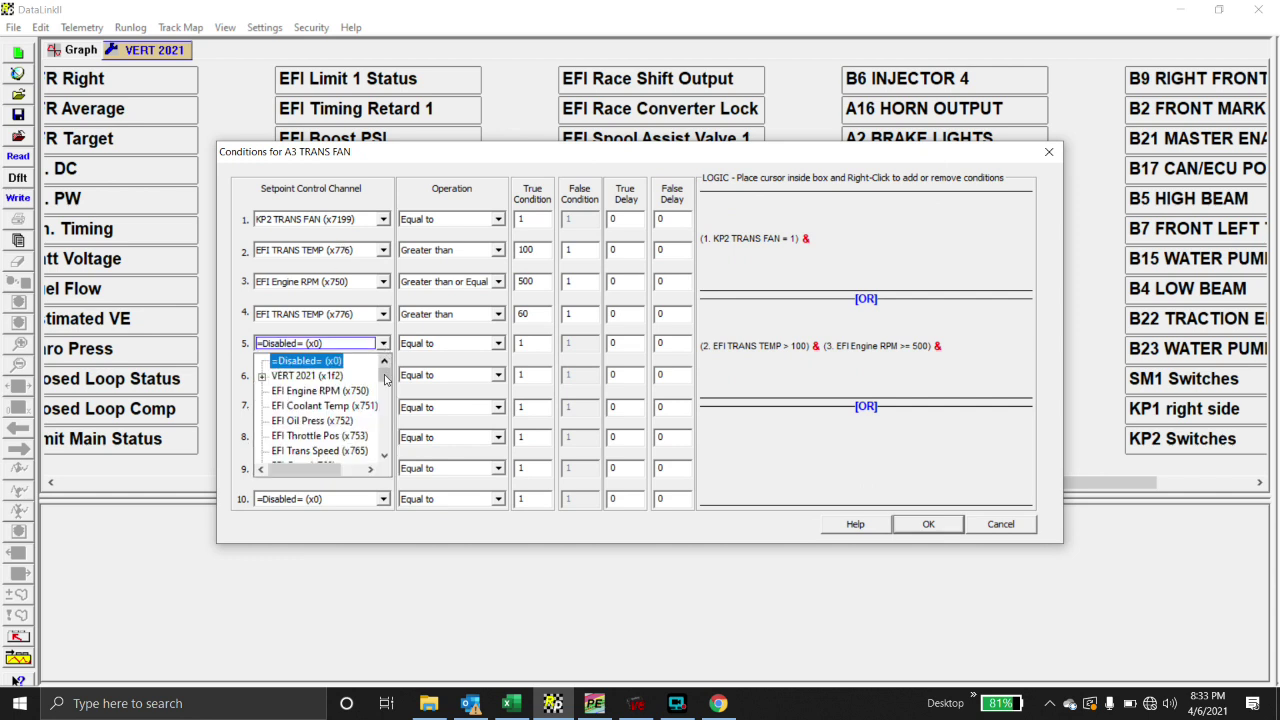
pyautogui.moveTo(385, 378); pyautogui.dragTo(386, 417)
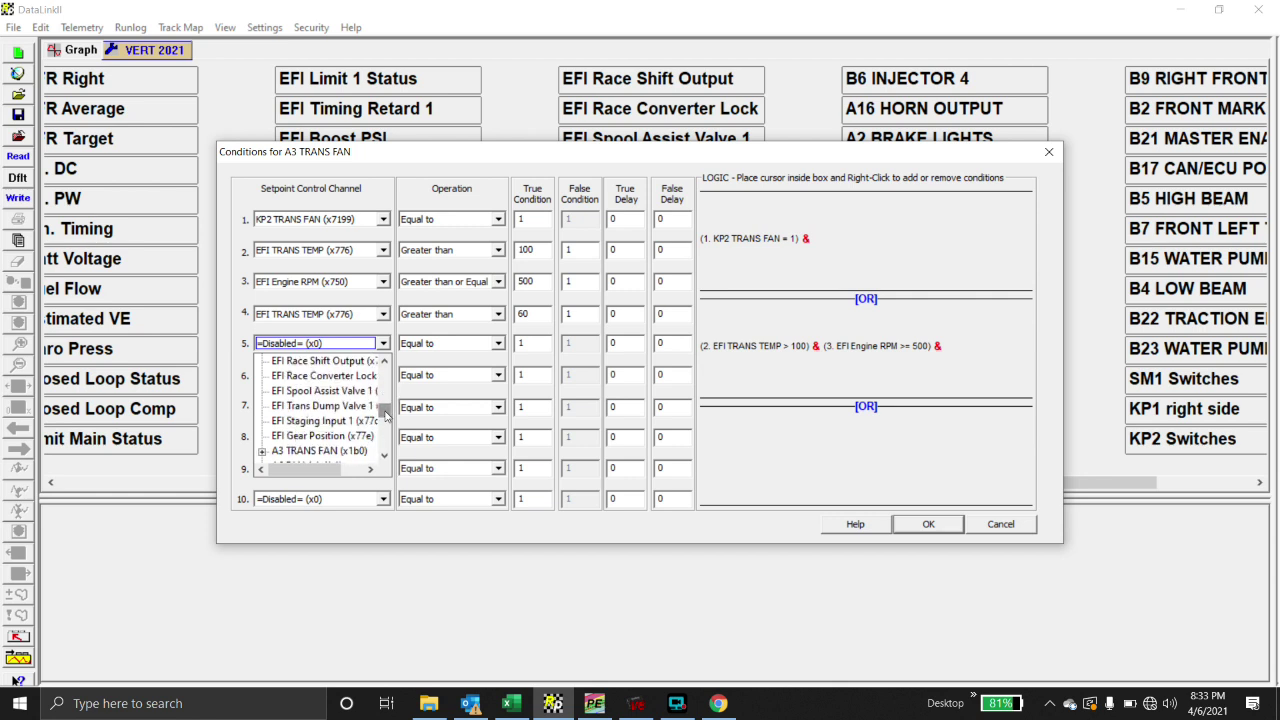
pyautogui.click(322, 437)
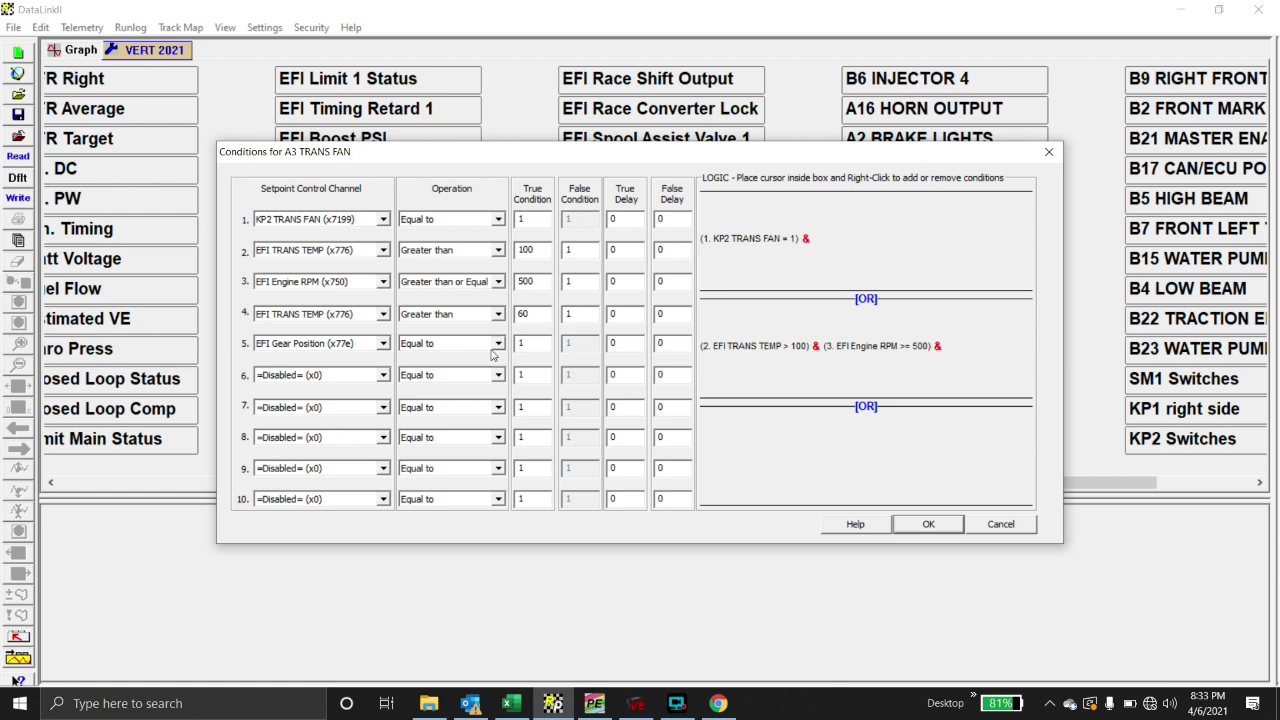
pyautogui.click(498, 343)
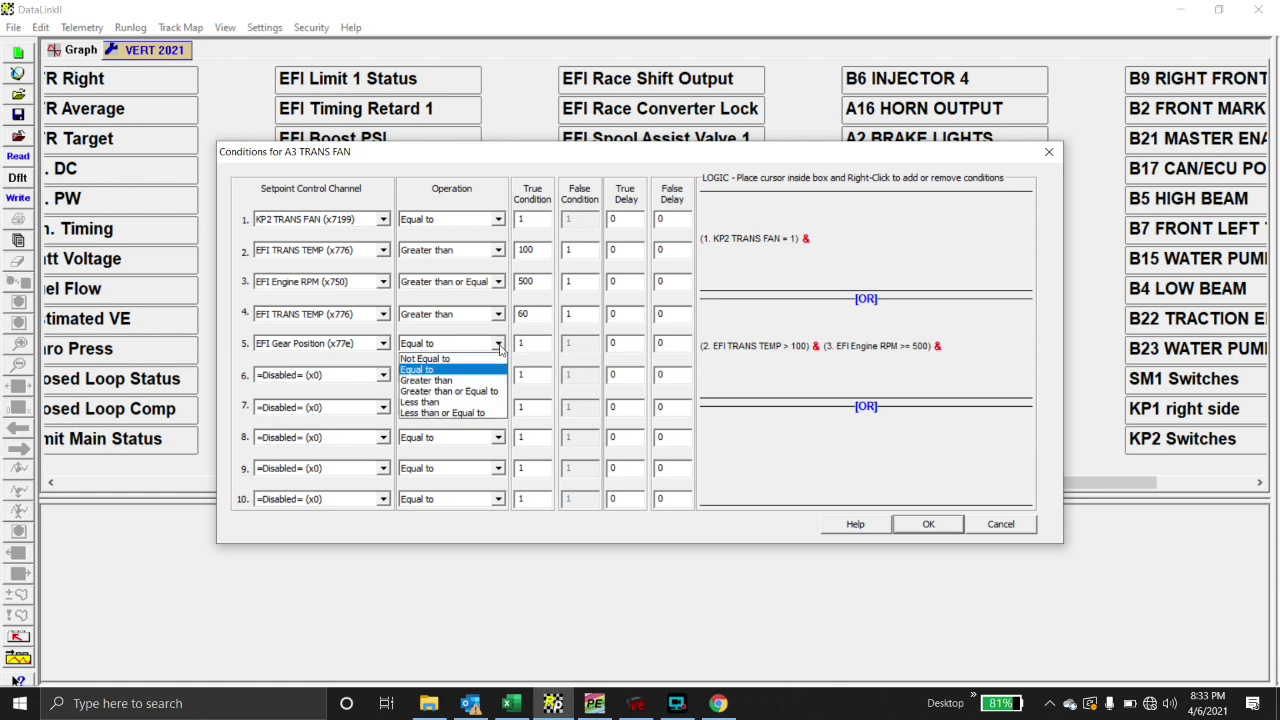
pyautogui.click(470, 391)
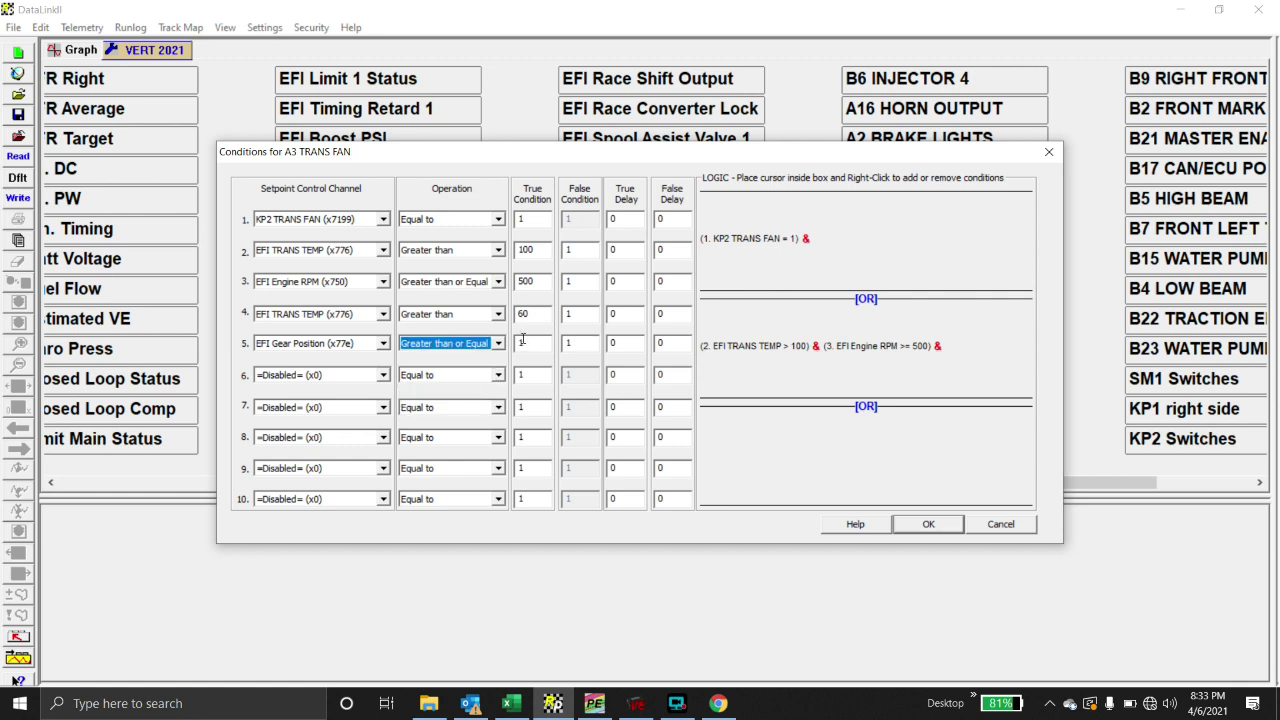
pyautogui.click(529, 343)
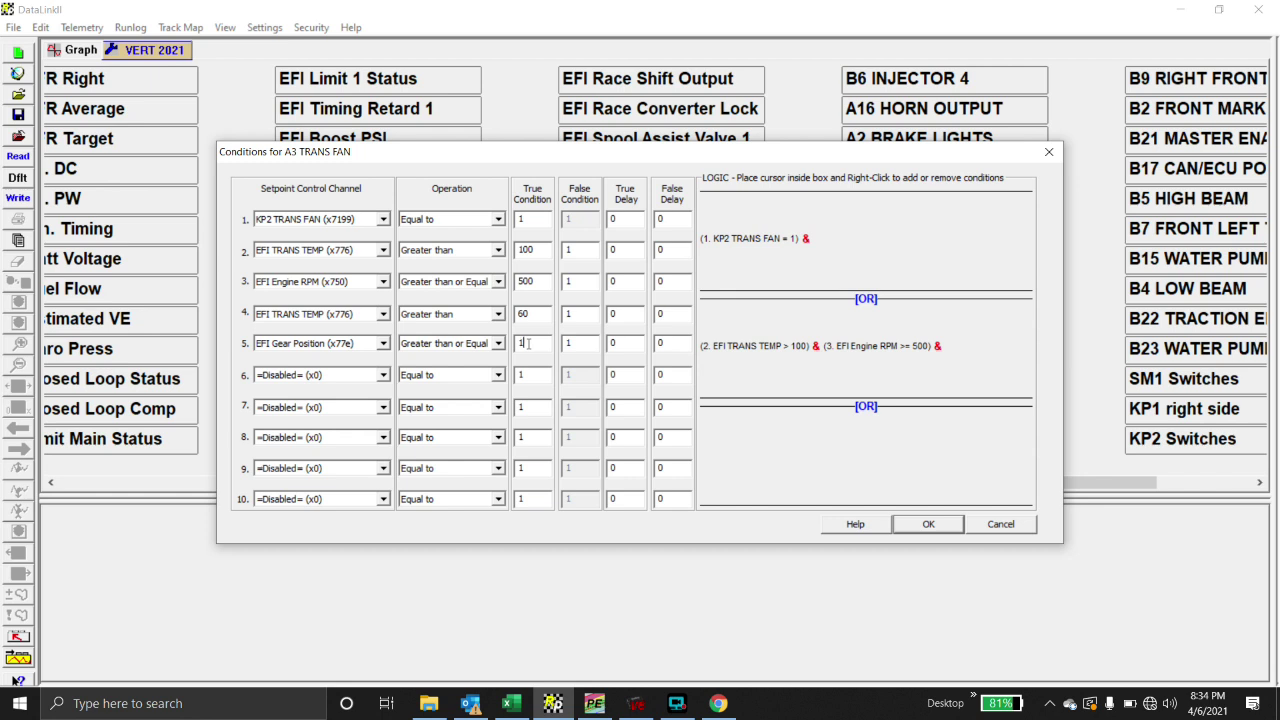
pyautogui.write('.4')
# - Add condition 5 to the logic as its own OR group and accept the conditions
pyautogui.rightClick(855, 471)
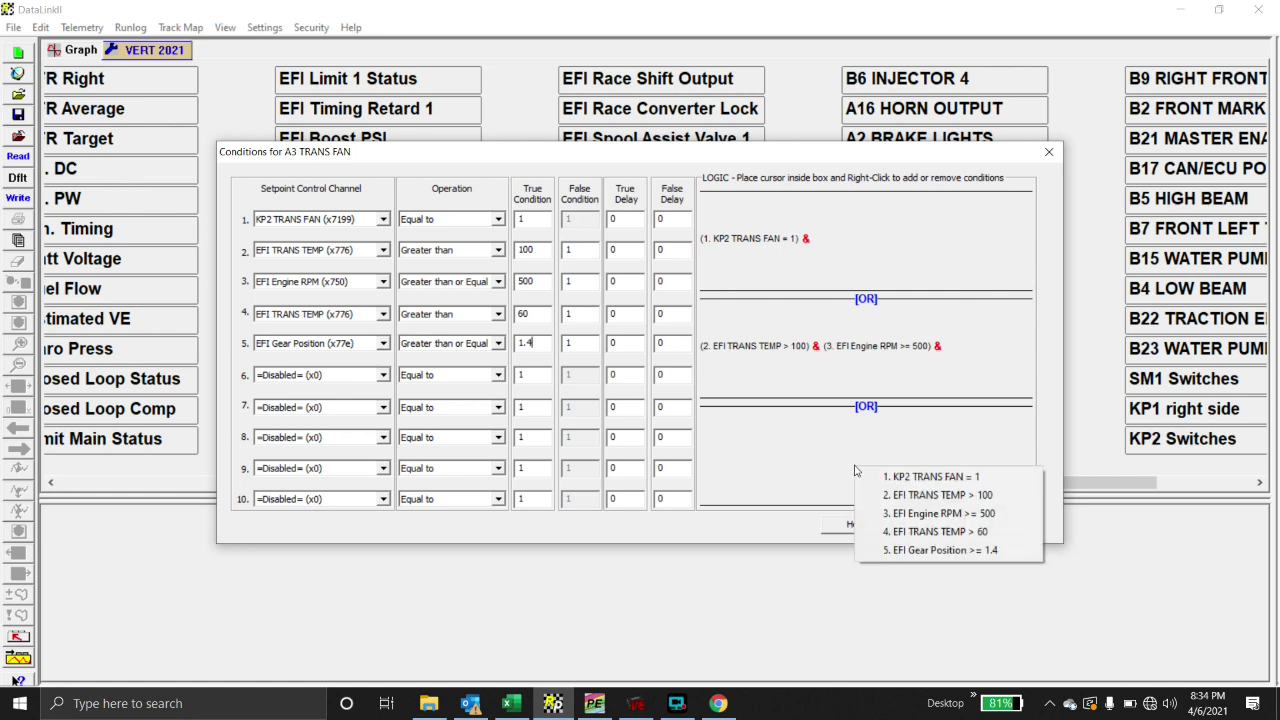
pyautogui.click(930, 549)
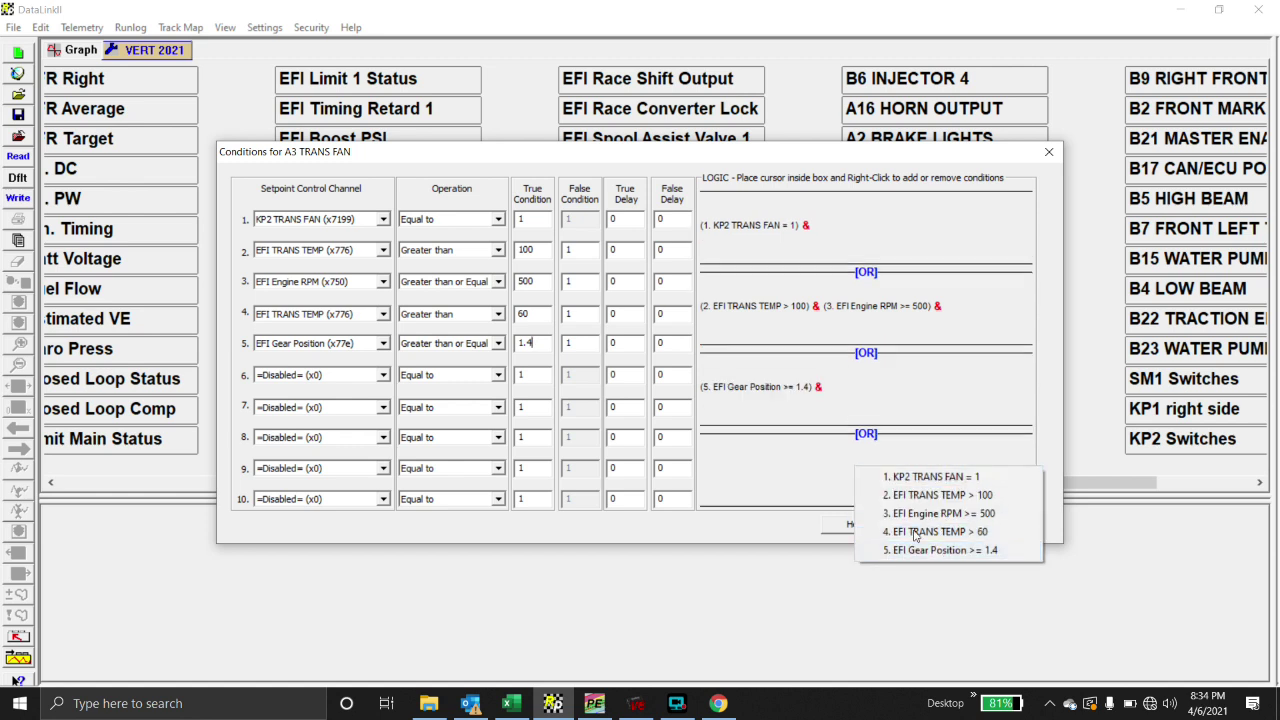
pyautogui.click(797, 531)
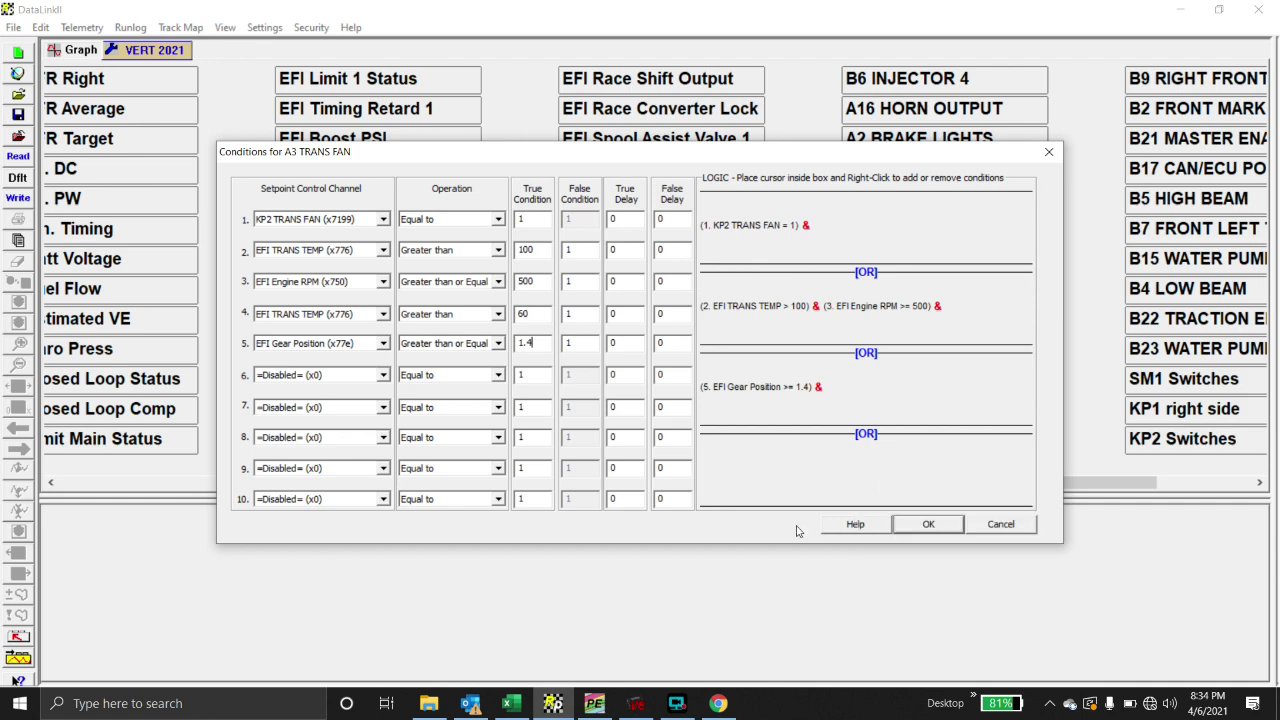
pyautogui.click(928, 524)
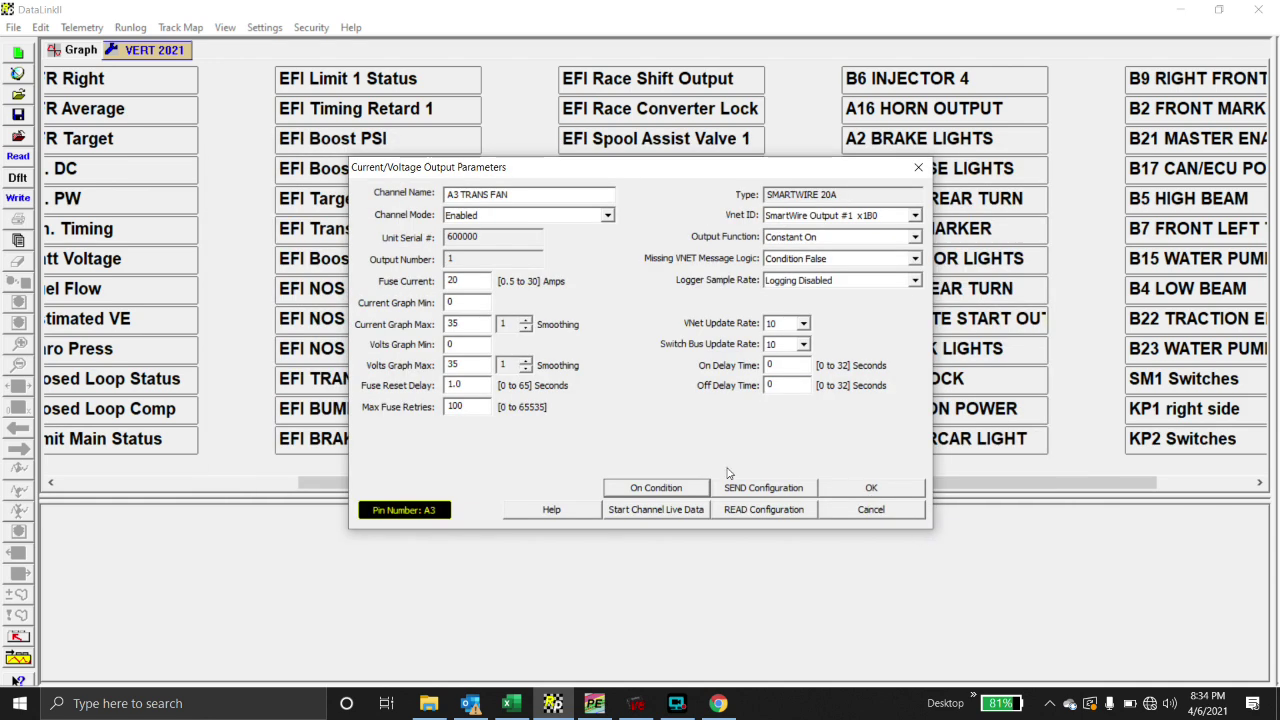
# - Send the A3 TRANS FAN configuration to the device and close its output parameters
pyautogui.click(731, 489)
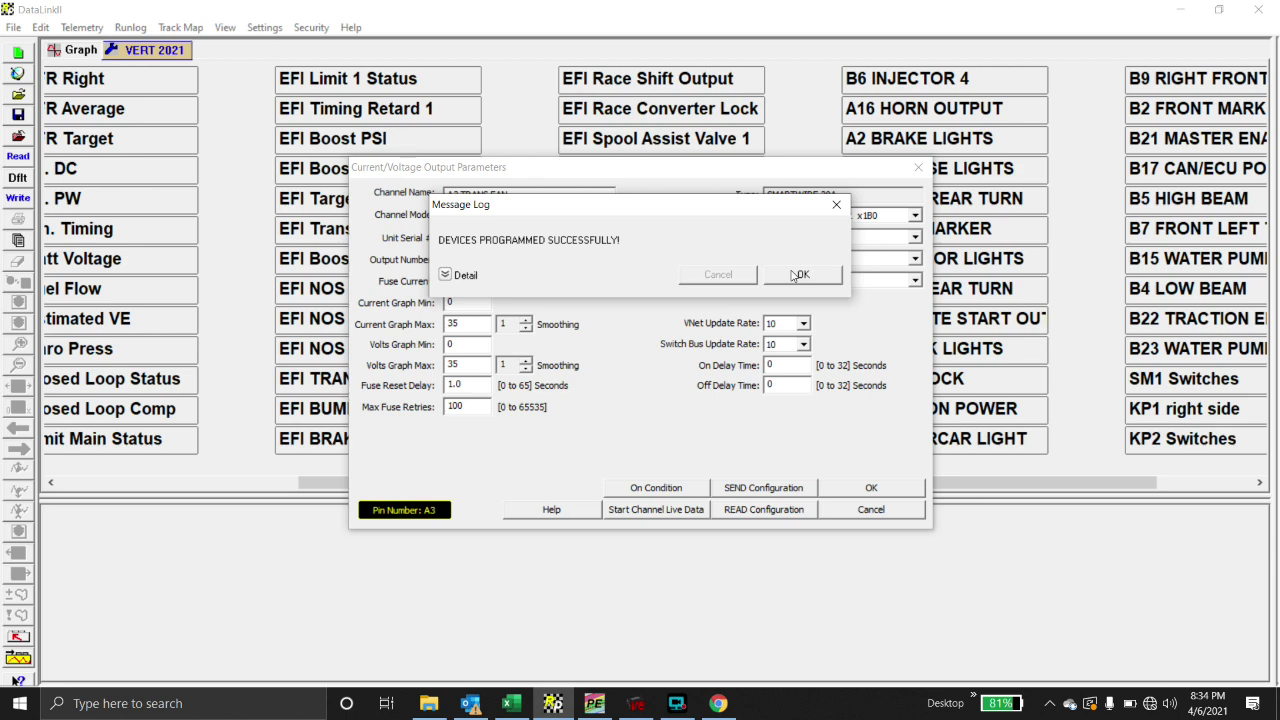
pyautogui.click(797, 276)
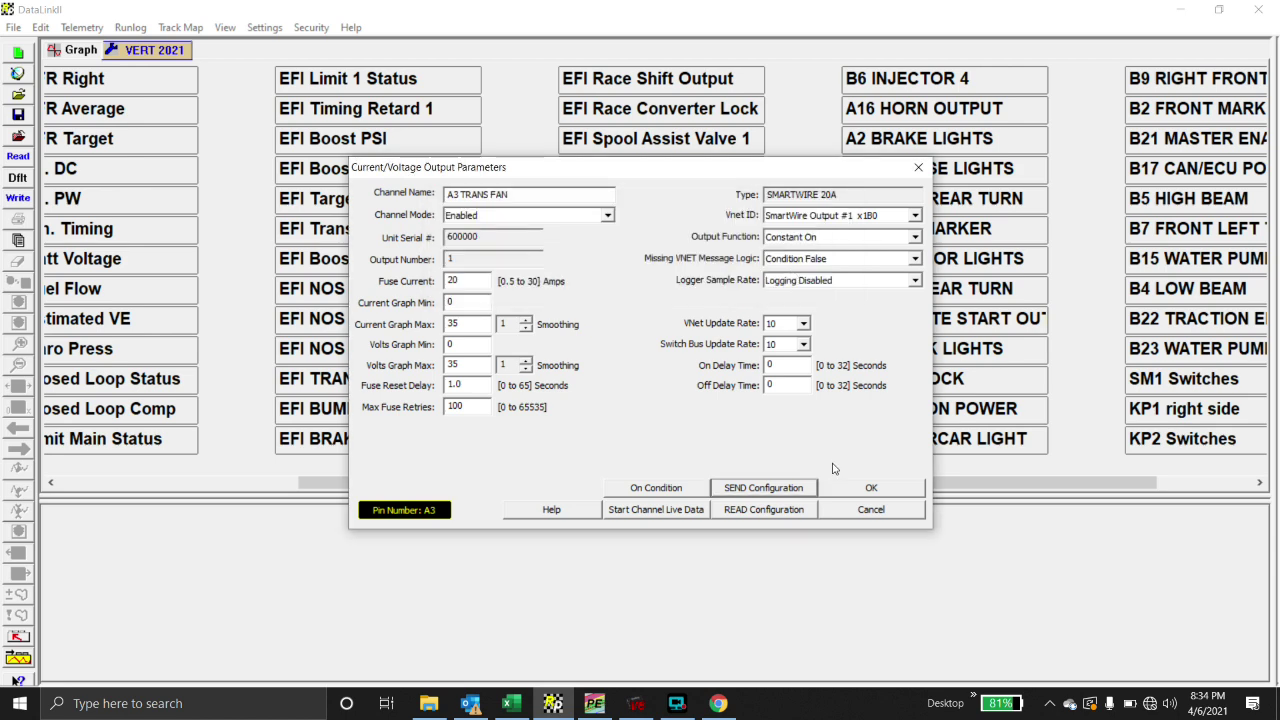
pyautogui.click(858, 487)
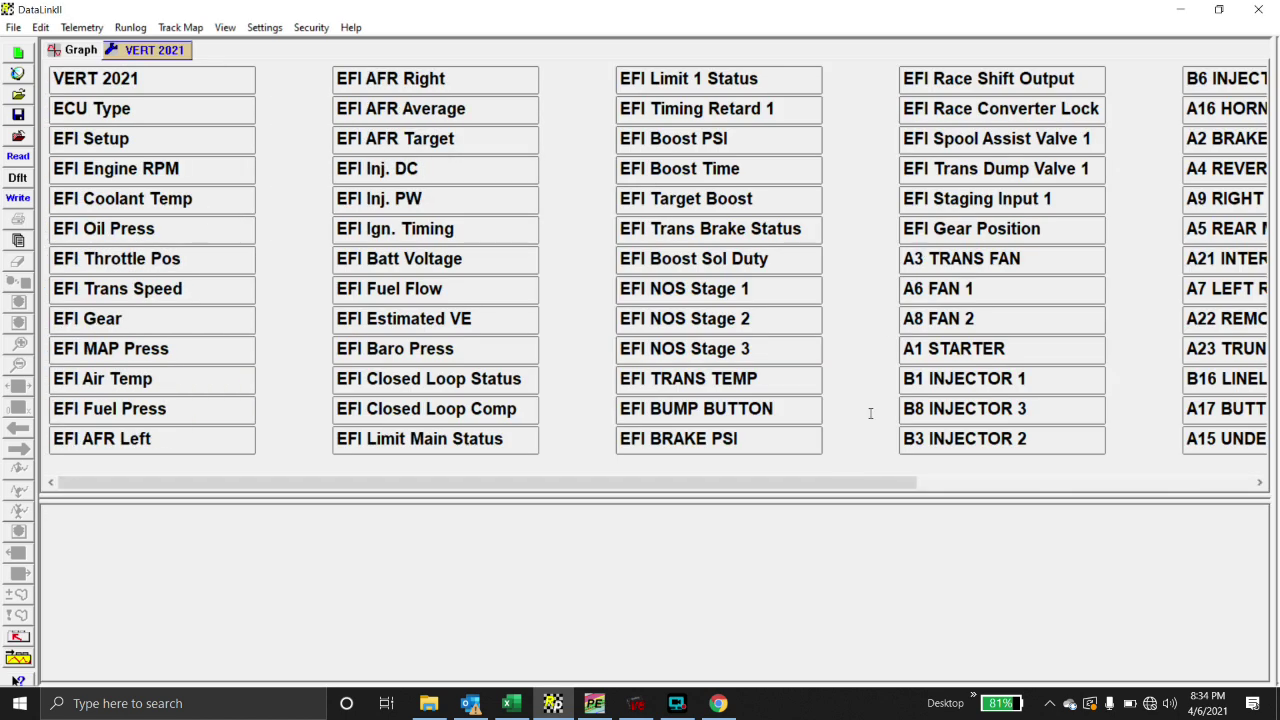
# - Open and close the EFI Gear Position input parameters
pyautogui.moveTo(829, 484); pyautogui.dragTo(961, 452)
pyautogui.click(800, 230)
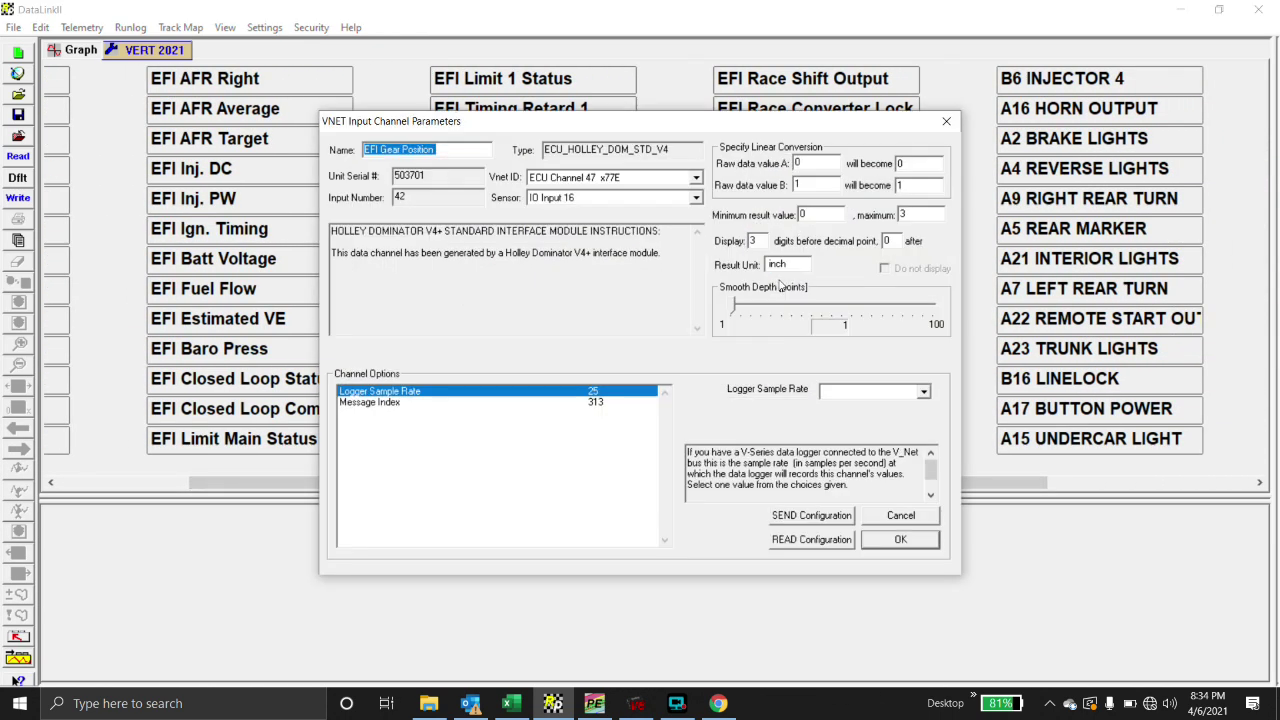
pyautogui.click(874, 541)
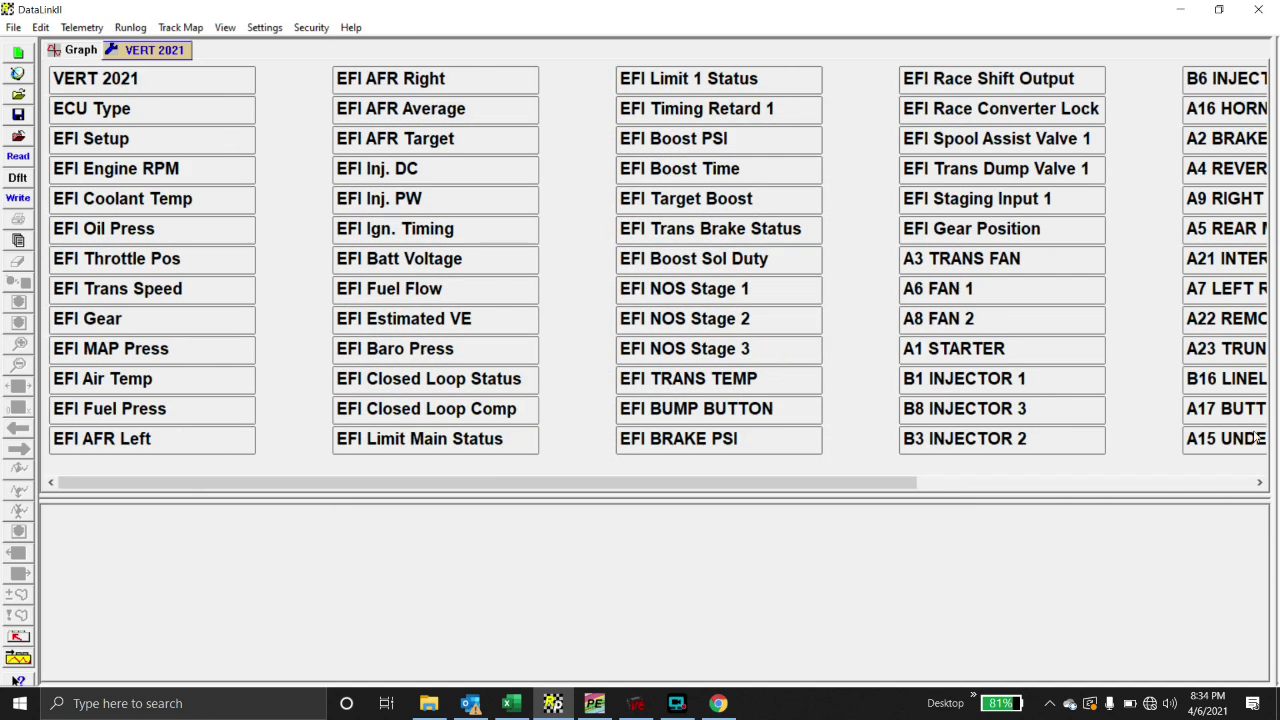
pyautogui.click(1260, 482)
pyautogui.click(1260, 482)
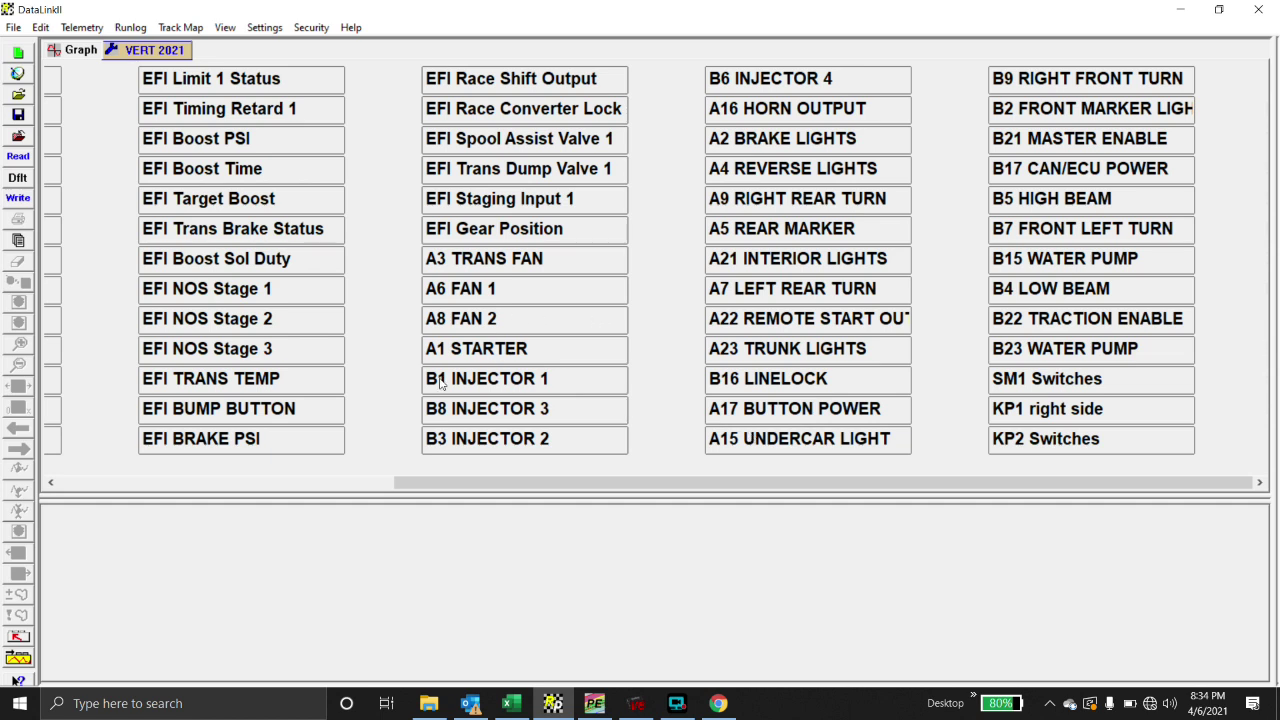
pyautogui.doubleClick(477, 262)
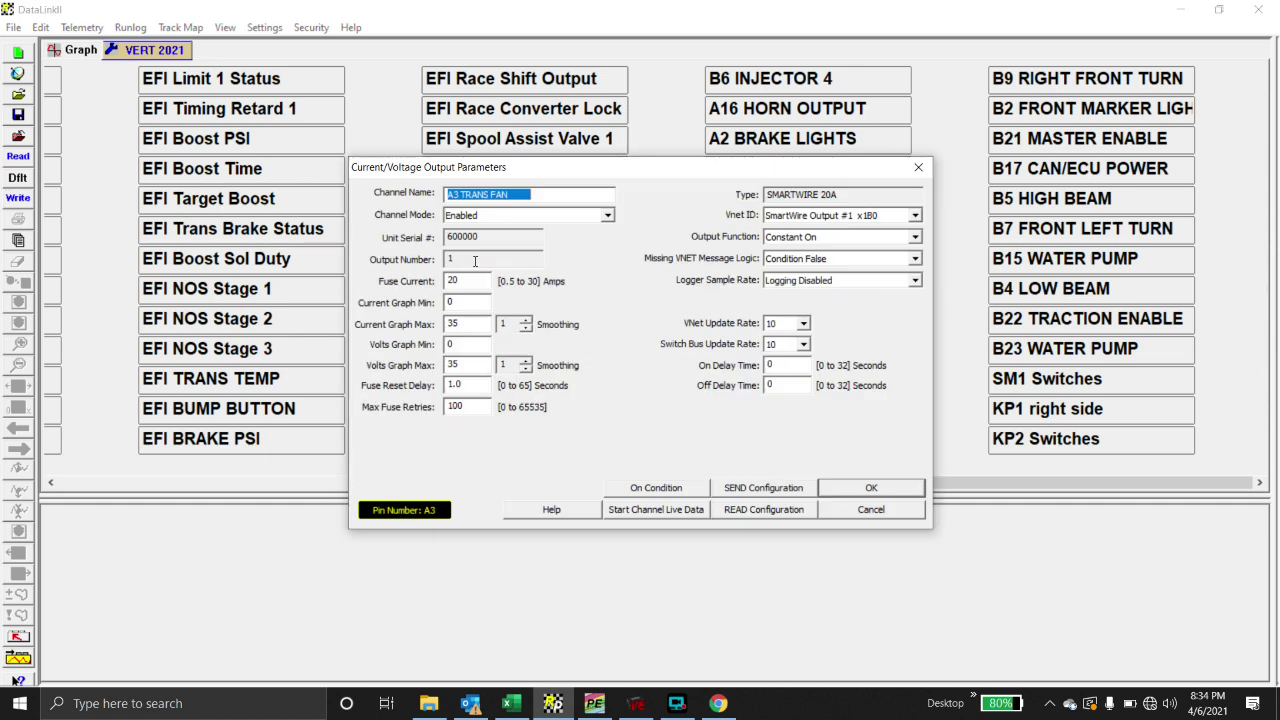
pyautogui.click(657, 510)
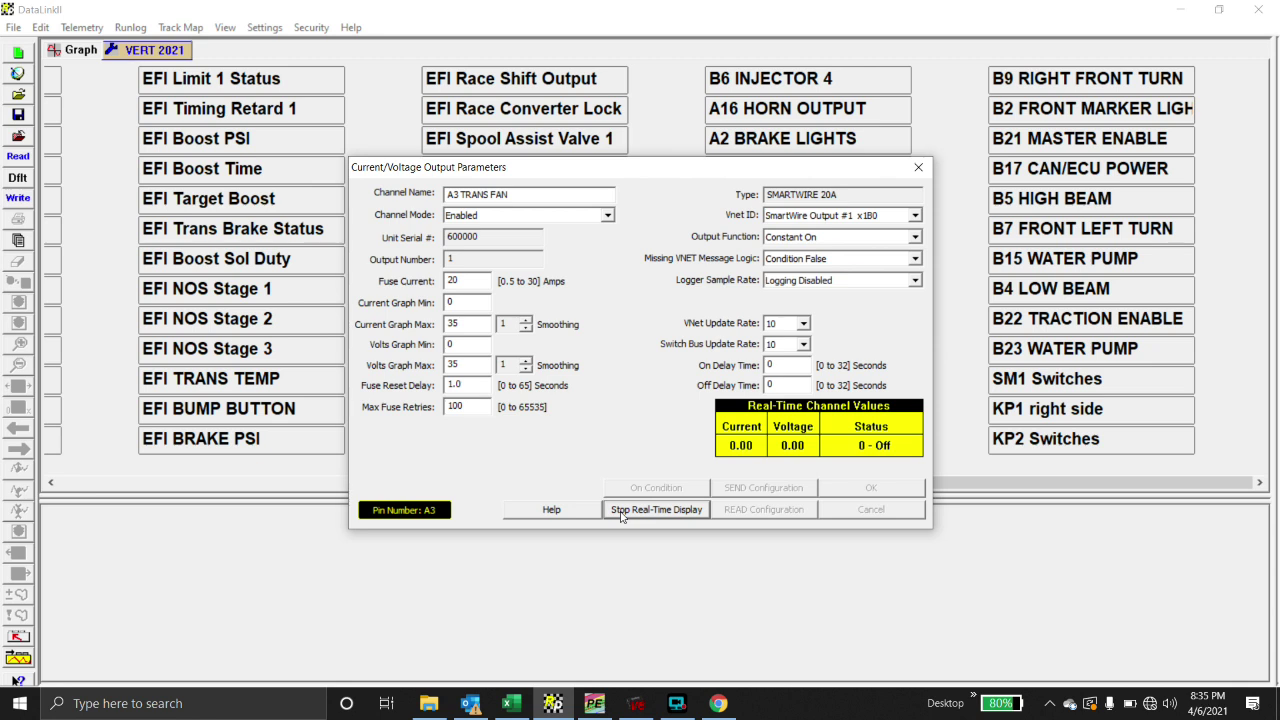
pyautogui.click(620, 512)
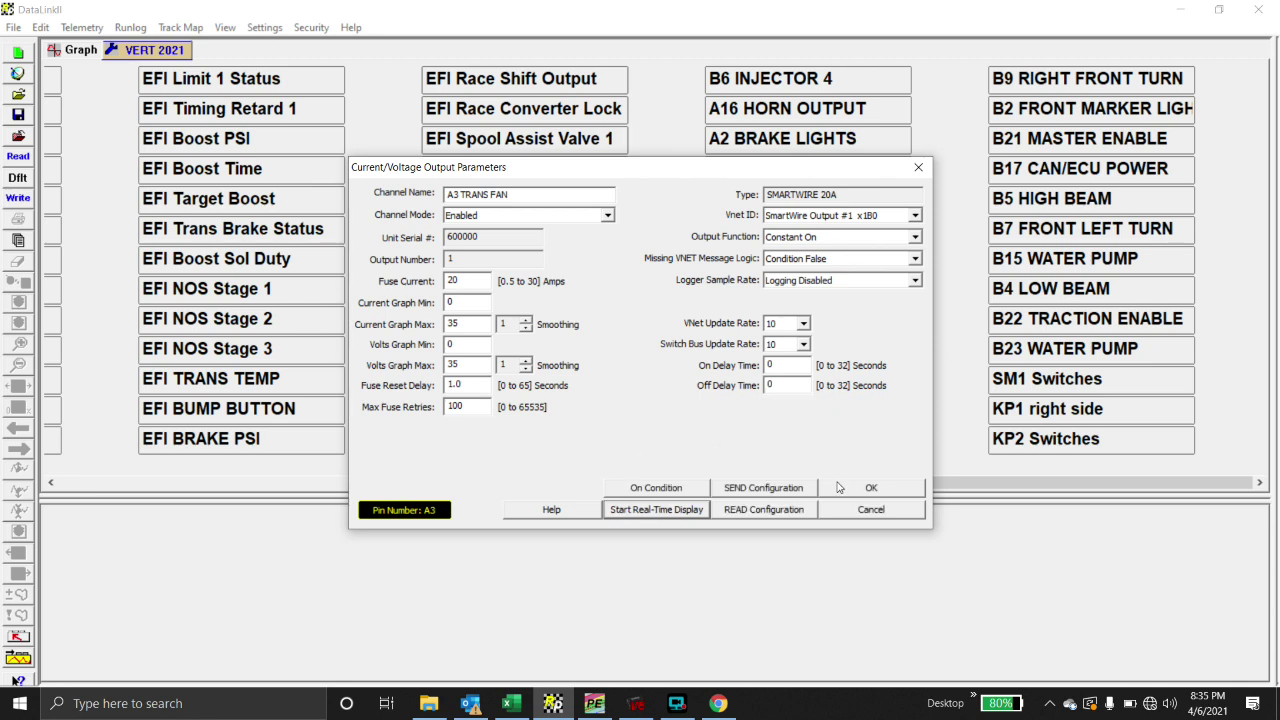
pyautogui.click(841, 488)
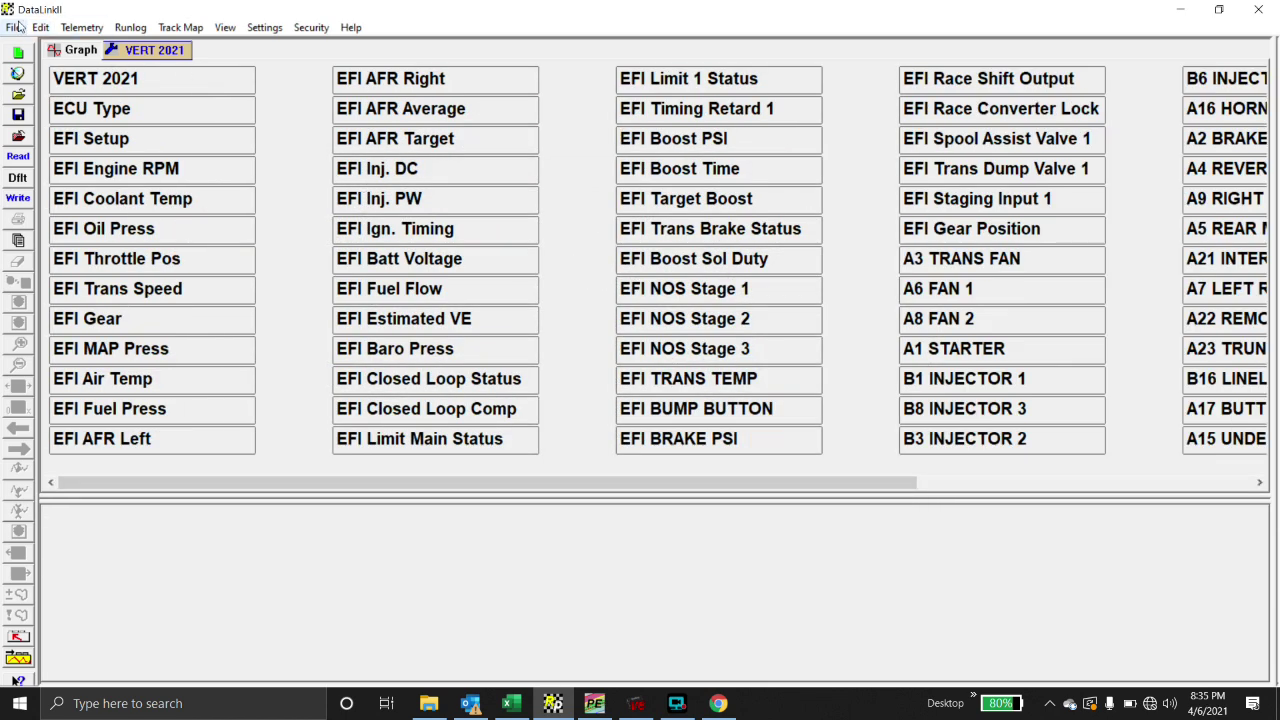